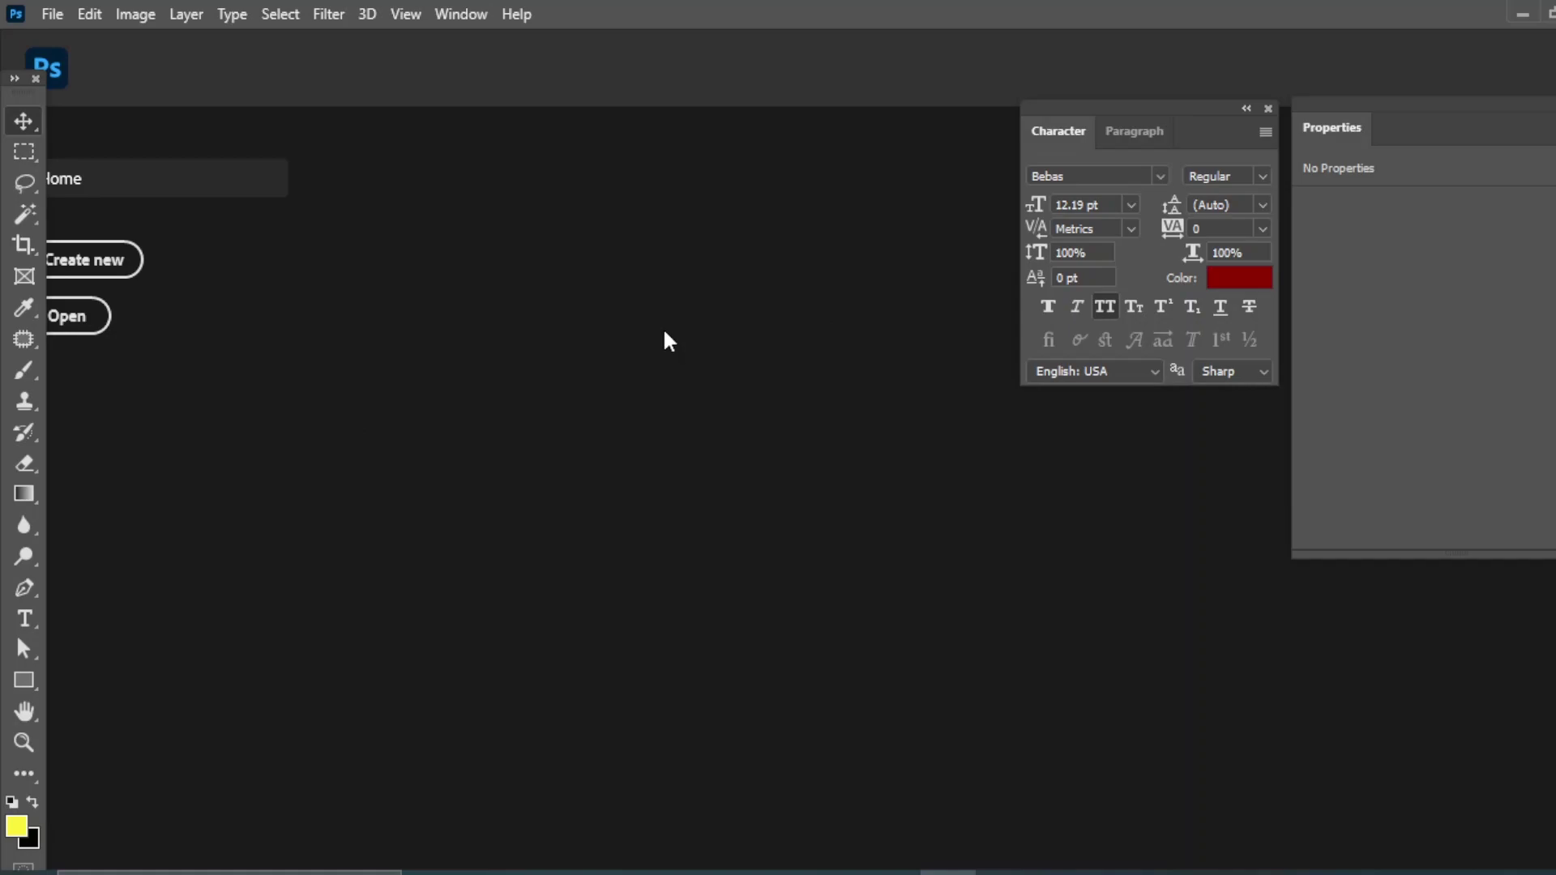
# Create a new blank document from the recent 1500 x 1800 px, 200 ppi preset.
pyautogui.hotkey('ctrl', 'n')
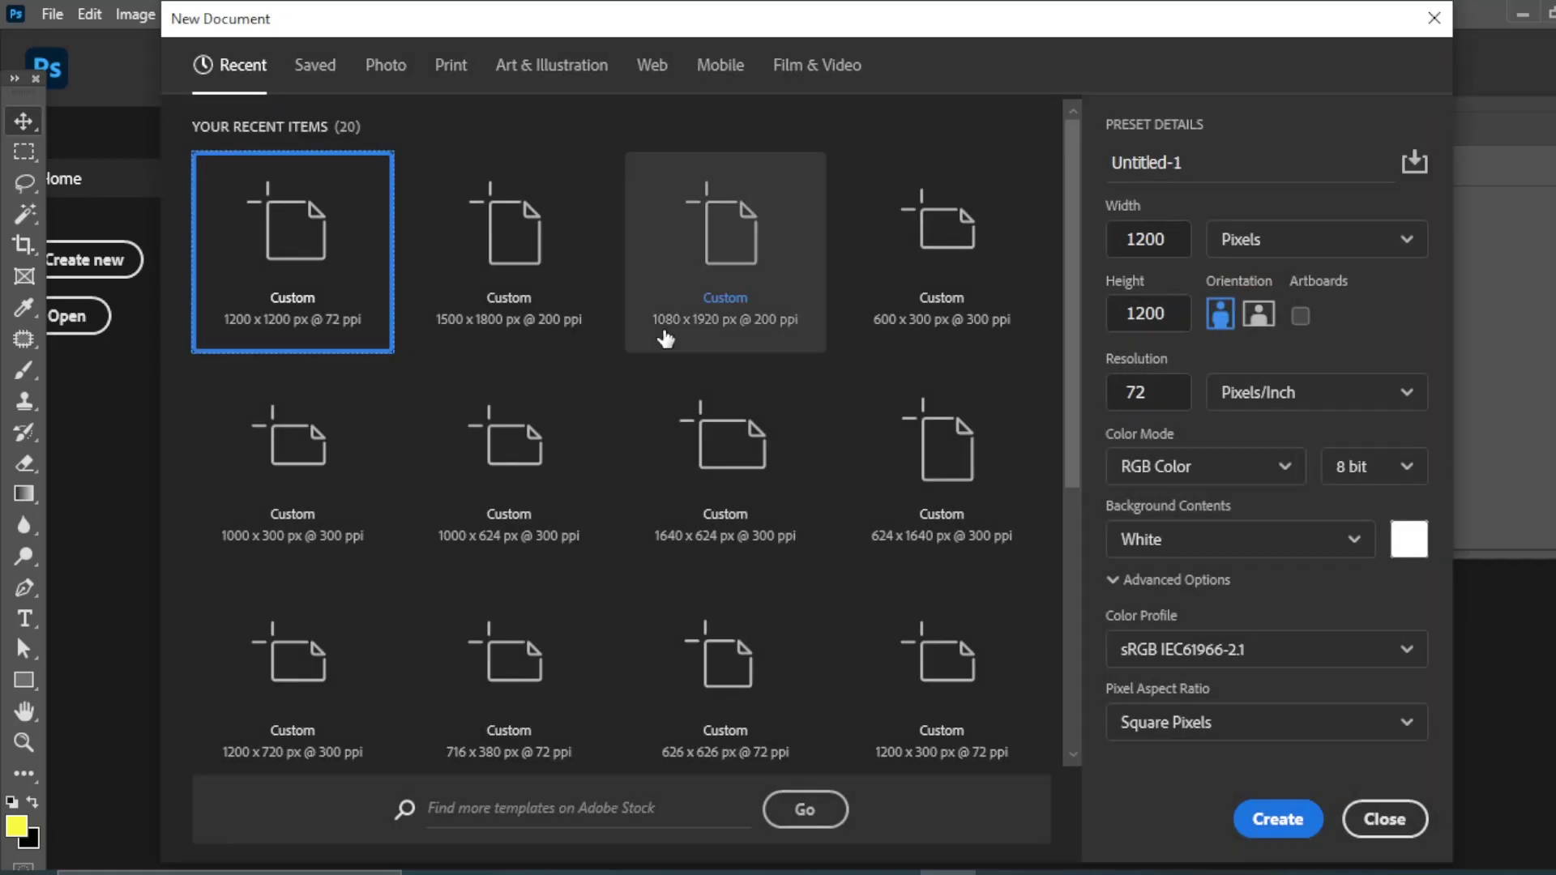
pyautogui.click(527, 267)
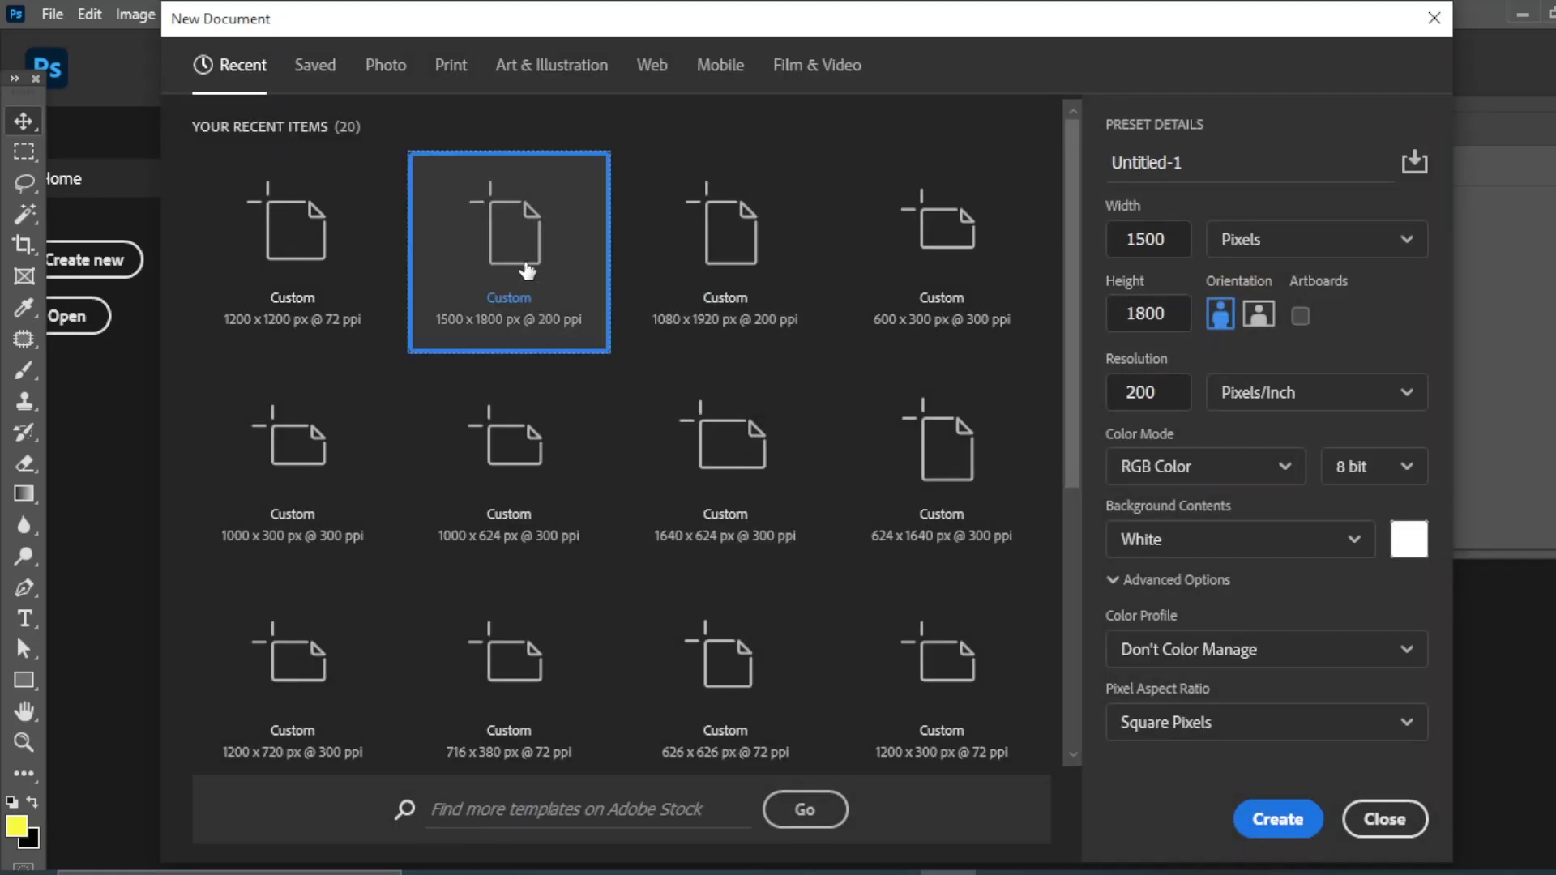
pyautogui.click(1271, 818)
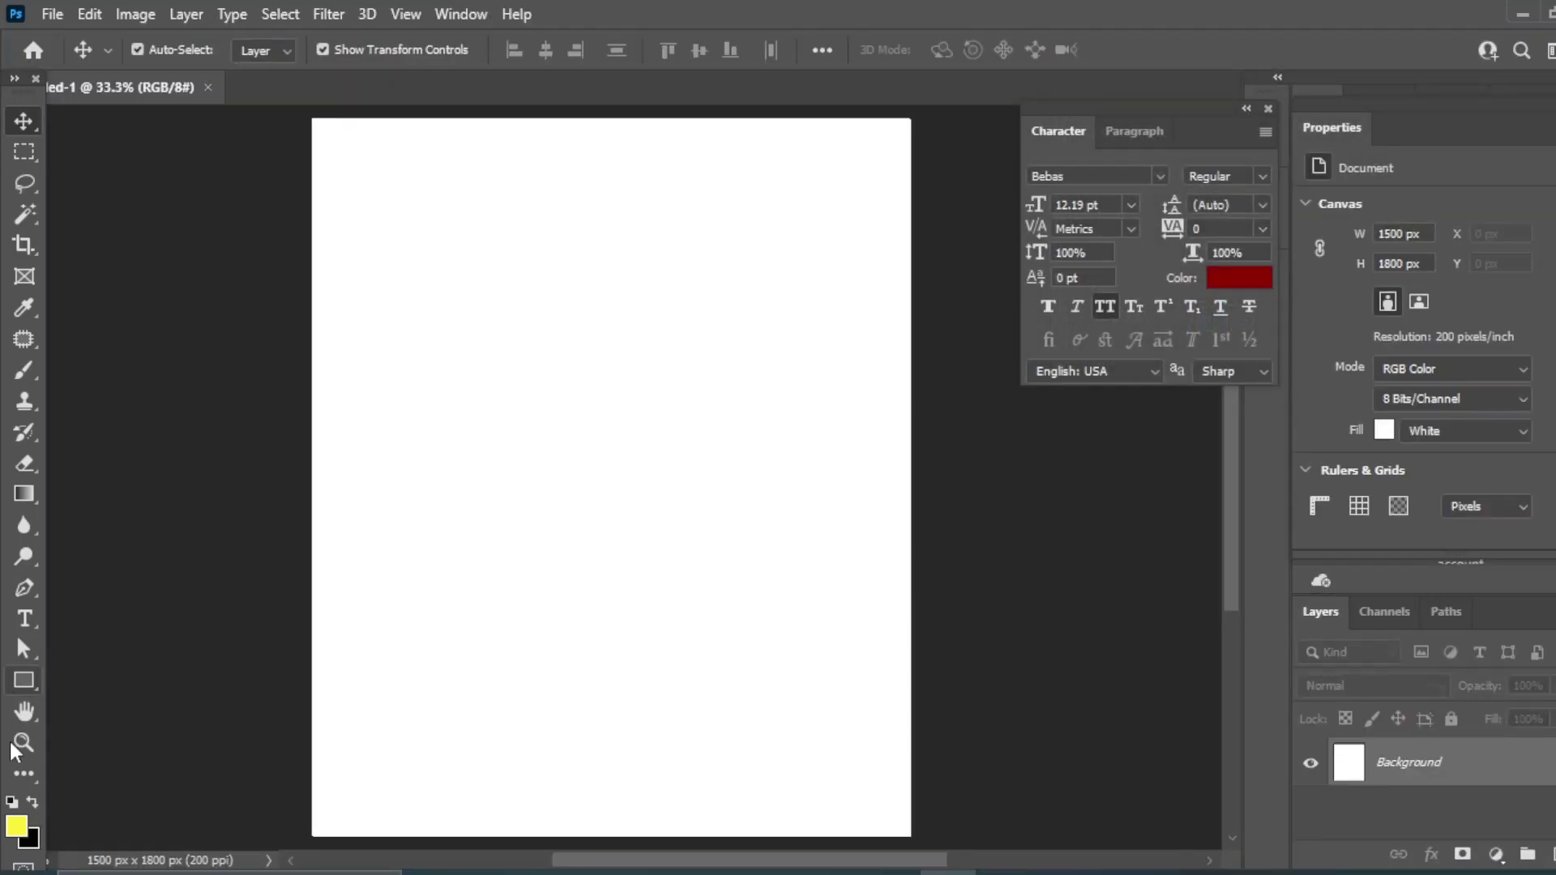
# Draw a near-white (#fbfbfb) rectangle about 1526 x 1835 px that covers the whole canvas.
pyautogui.click(25, 833)
pyautogui.click(998, 449)
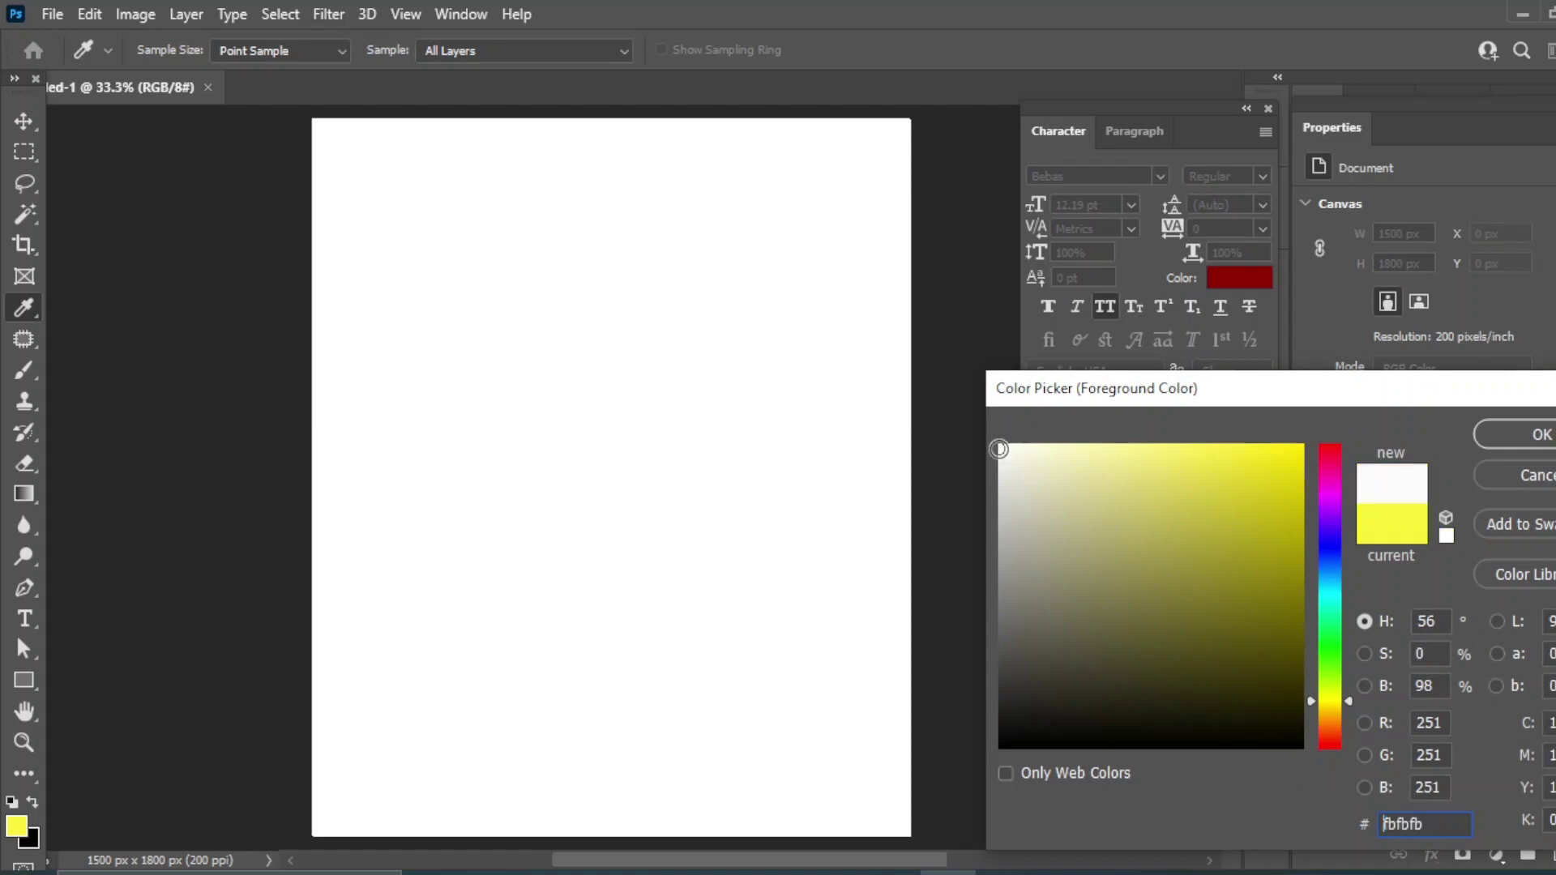
pyautogui.click(1513, 434)
pyautogui.click(24, 680)
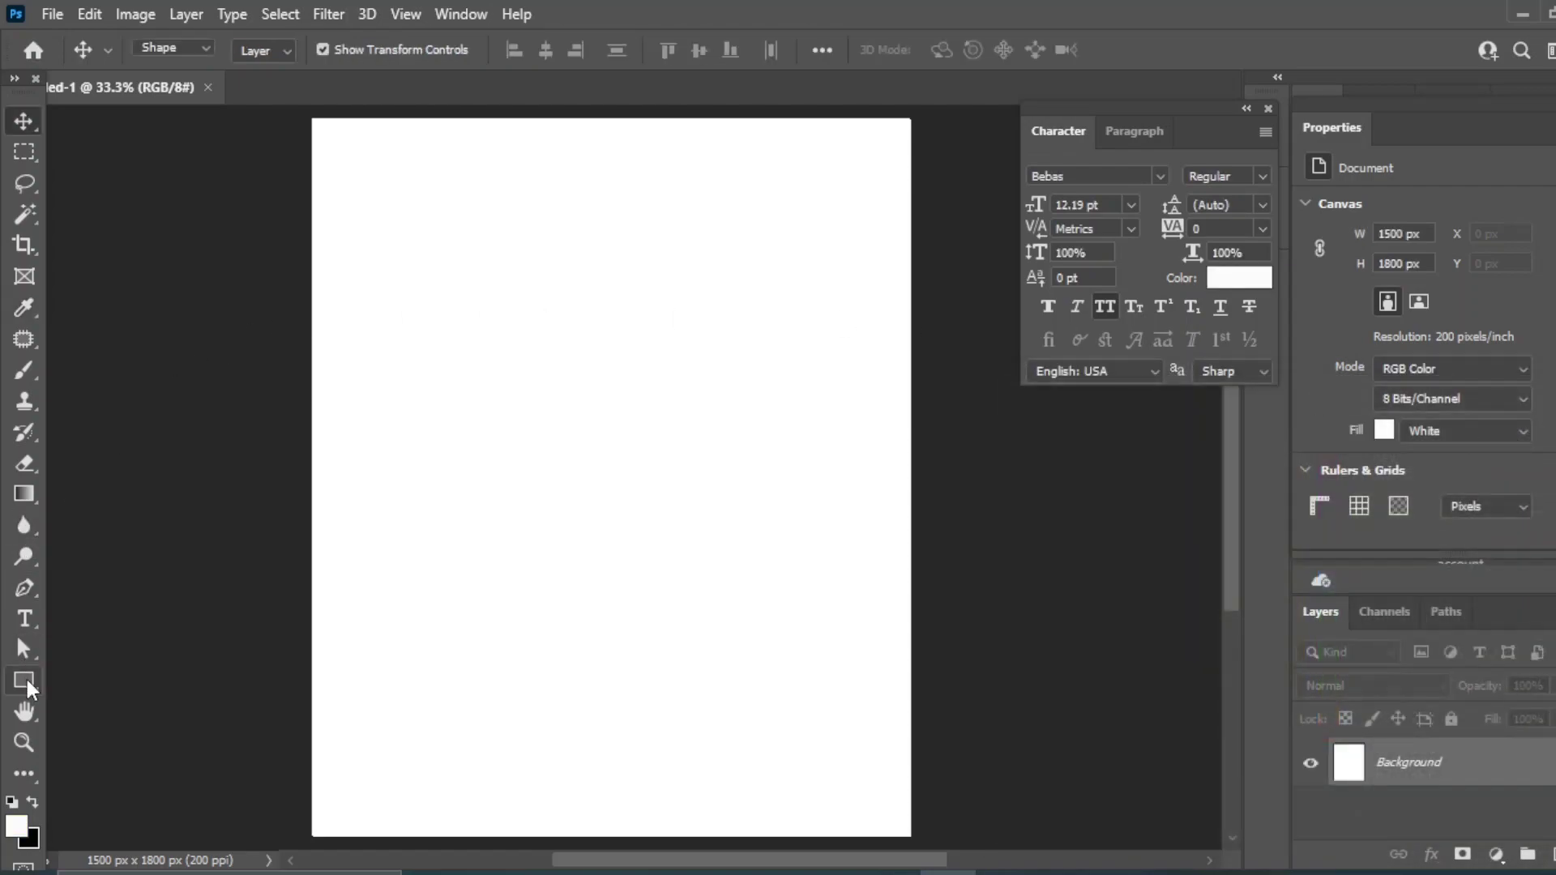
pyautogui.click(115, 687)
pyautogui.moveTo(309, 109); pyautogui.dragTo(918, 841)
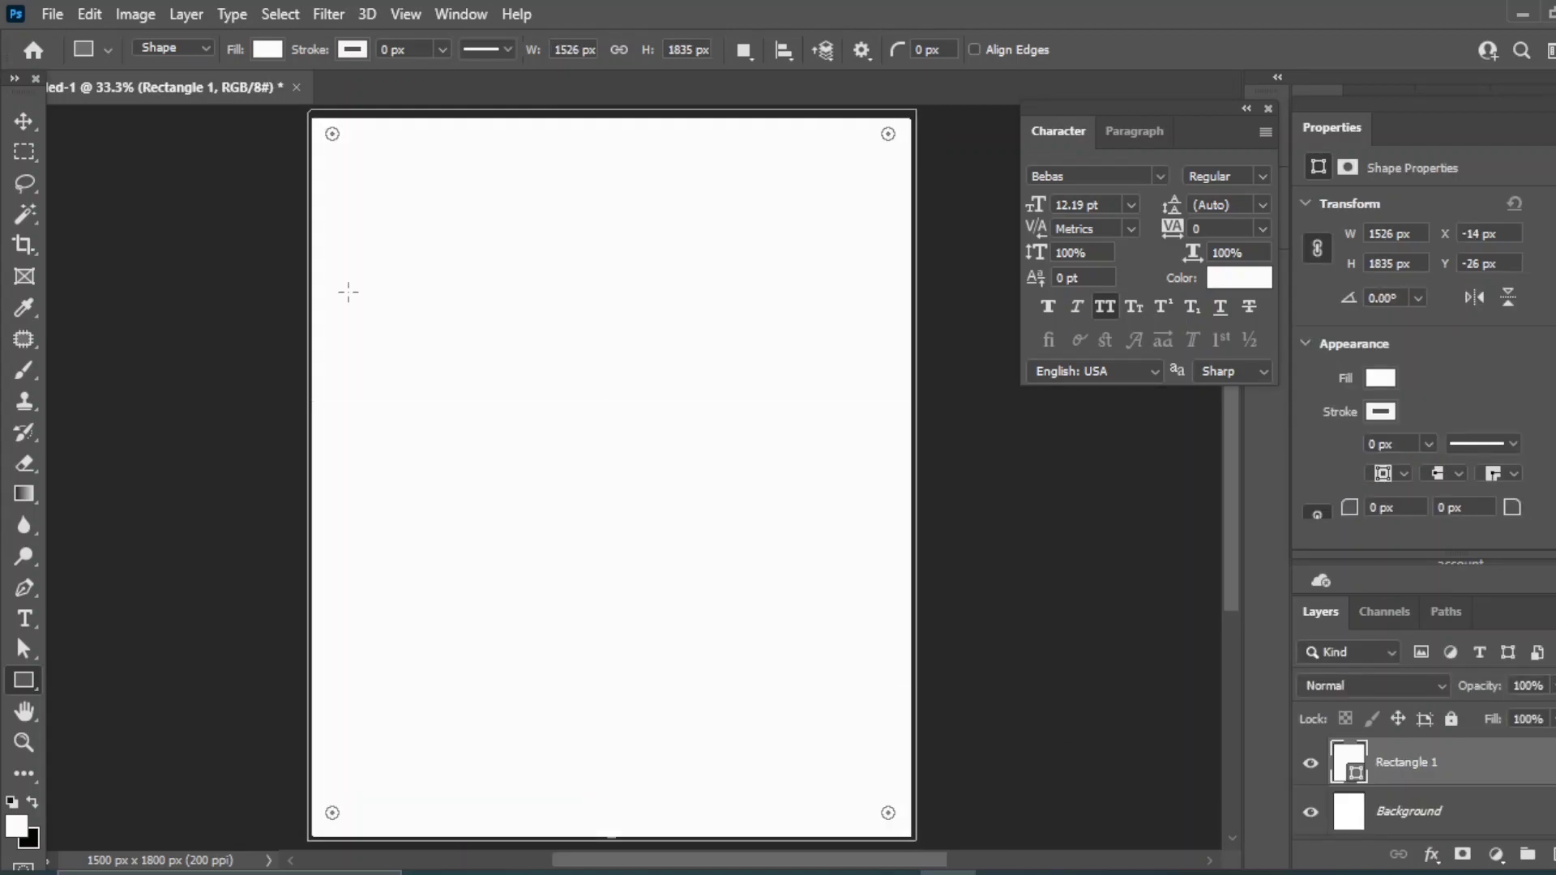
pyautogui.click(18, 122)
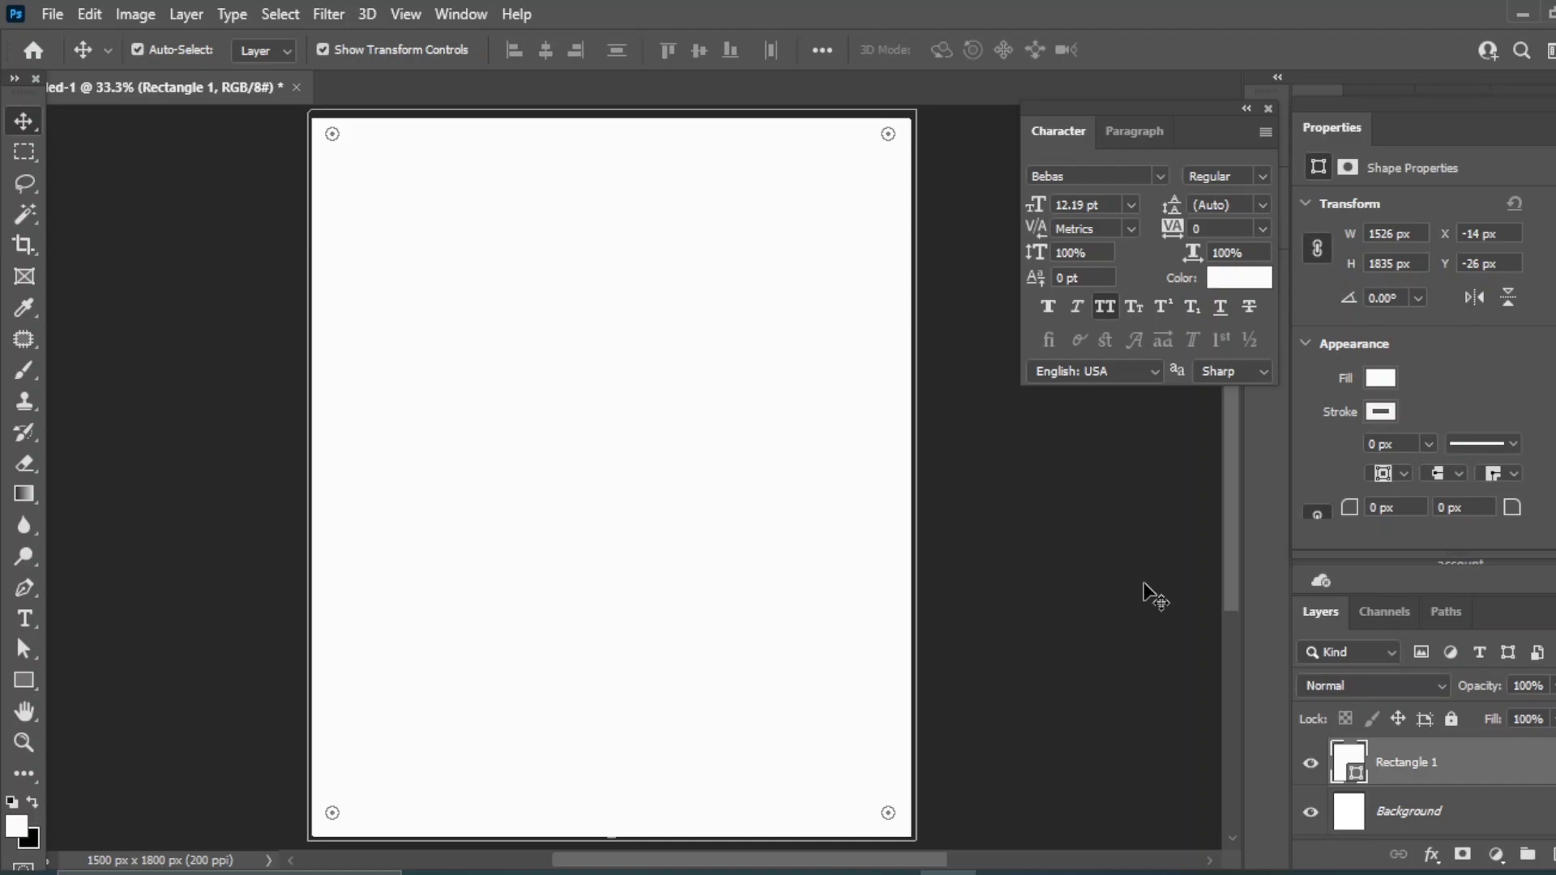
pyautogui.click(996, 677)
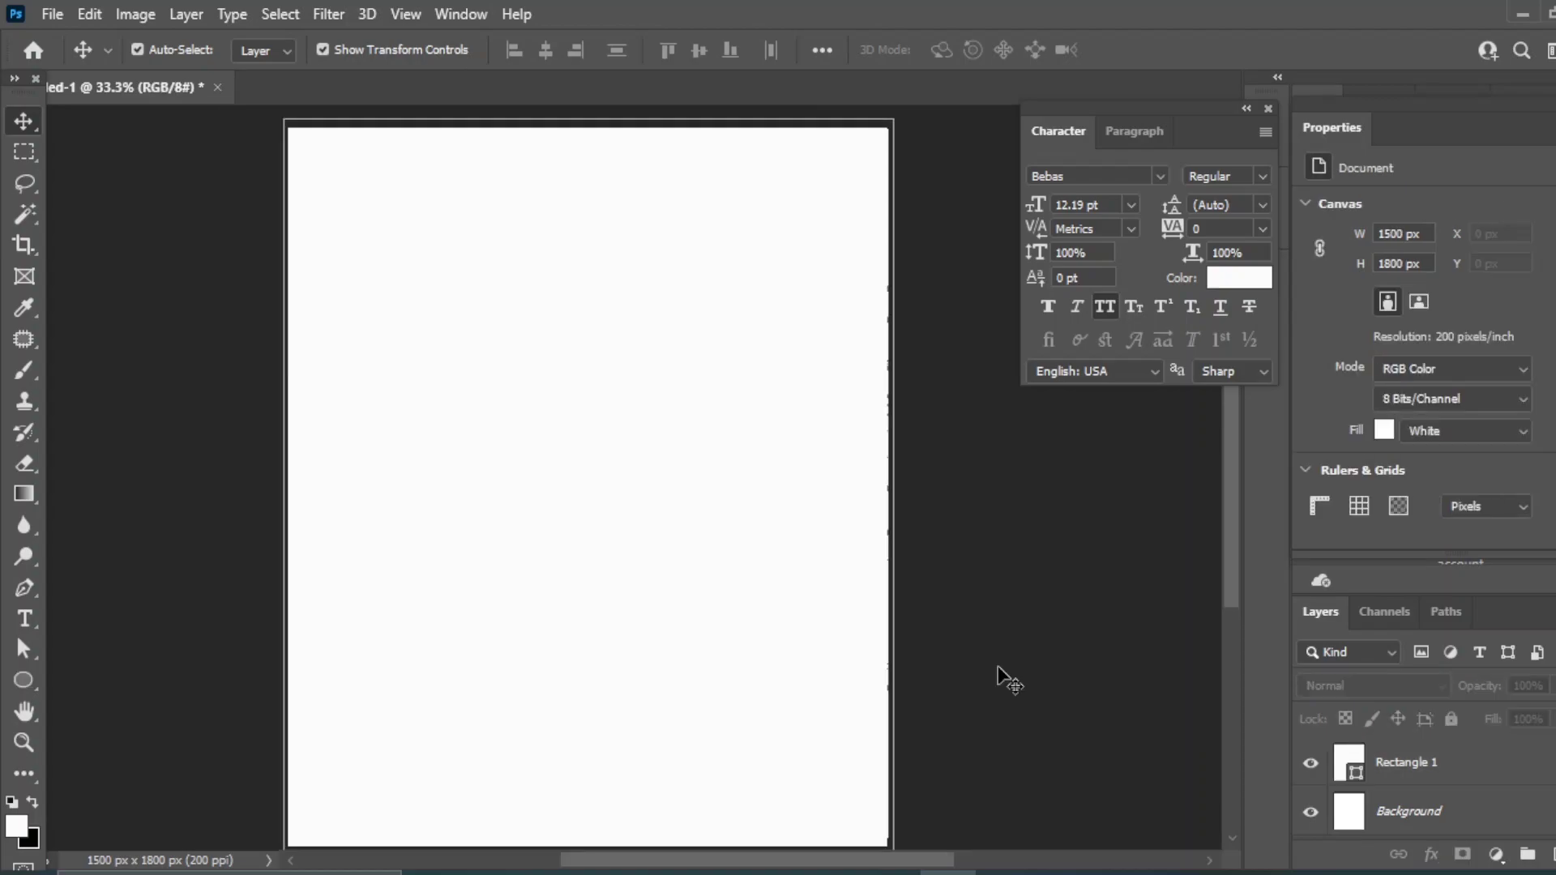
# Draw a circle about 1078 px across near the middle of the canvas and fill it with the recently used dark teal.
pyautogui.click(24, 685)
pyautogui.click(128, 705)
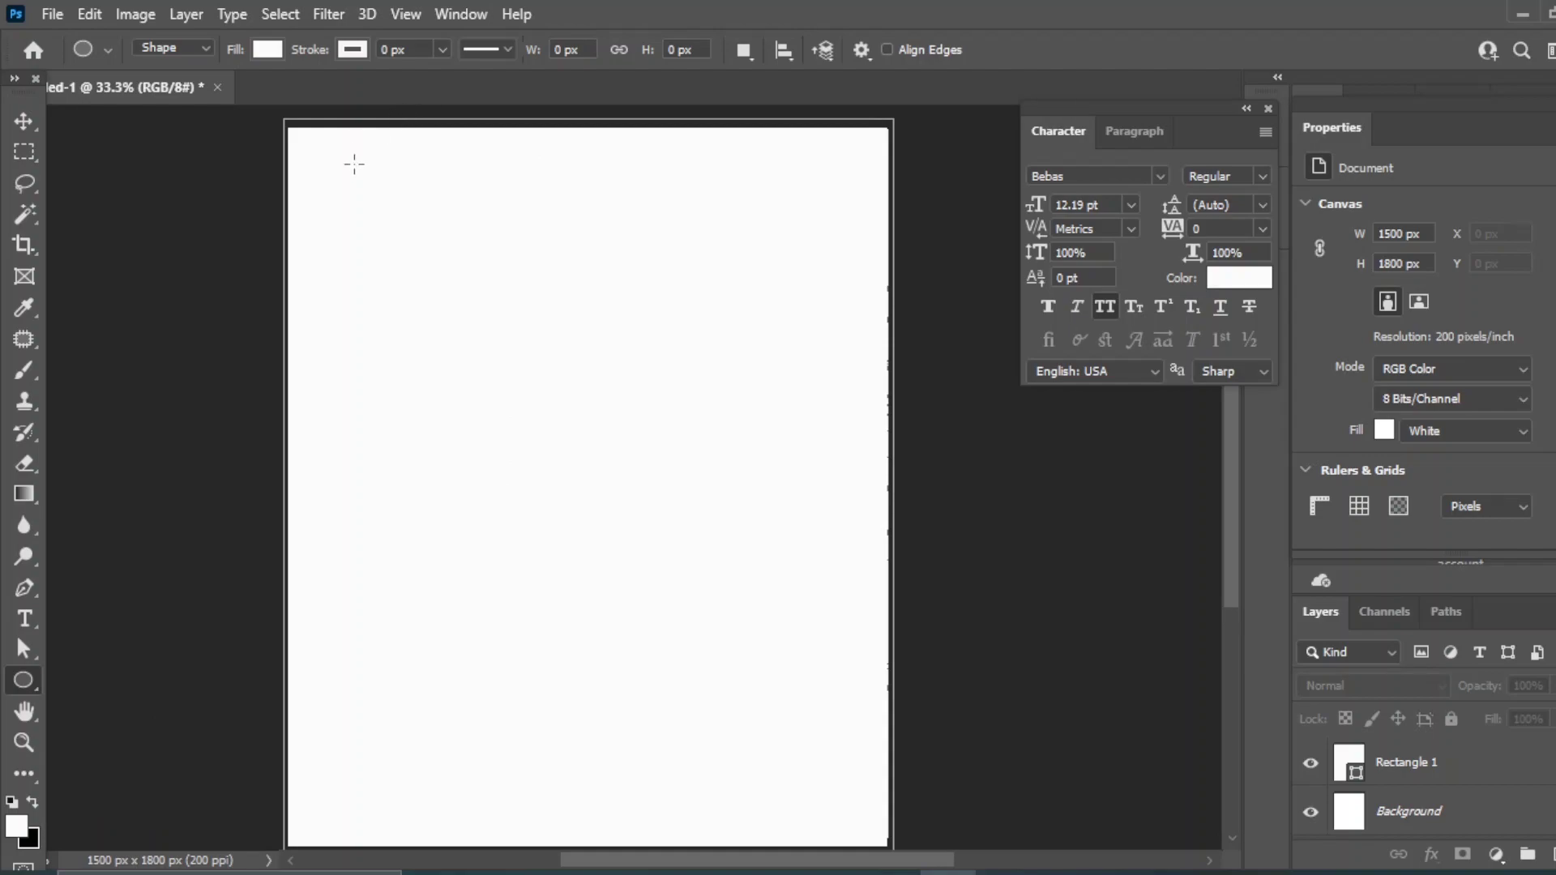
pyautogui.moveTo(386, 240); pyautogui.dragTo(819, 681)
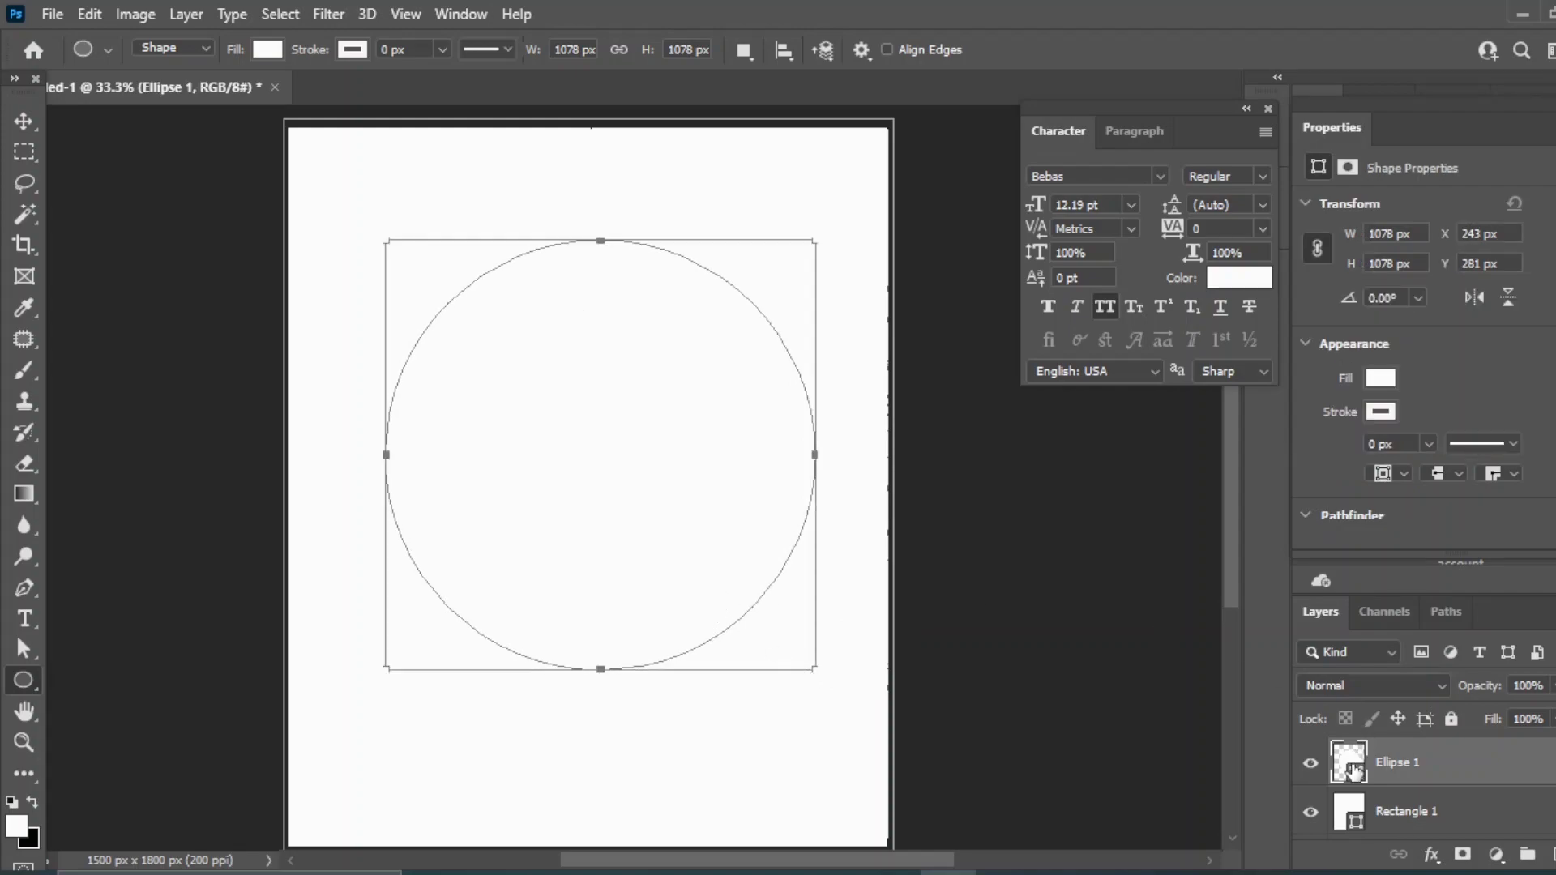
pyautogui.click(1380, 380)
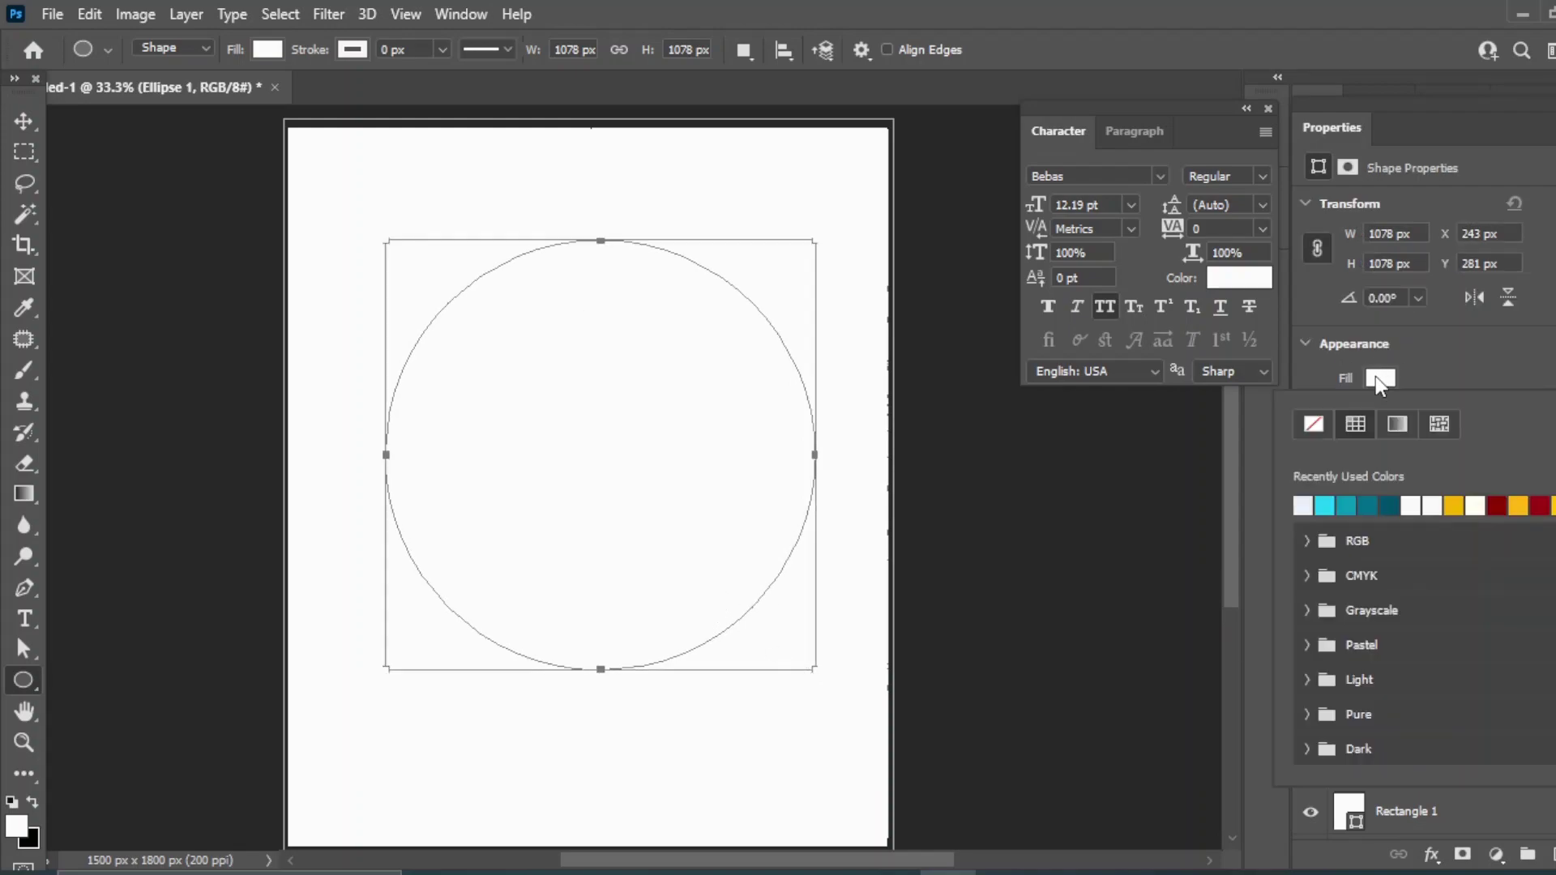
pyautogui.click(1394, 503)
# Enlarge the dark teal circle to about 1539 px and shift it up so it overhangs the canvas's upper and right edges.
pyautogui.press('v')
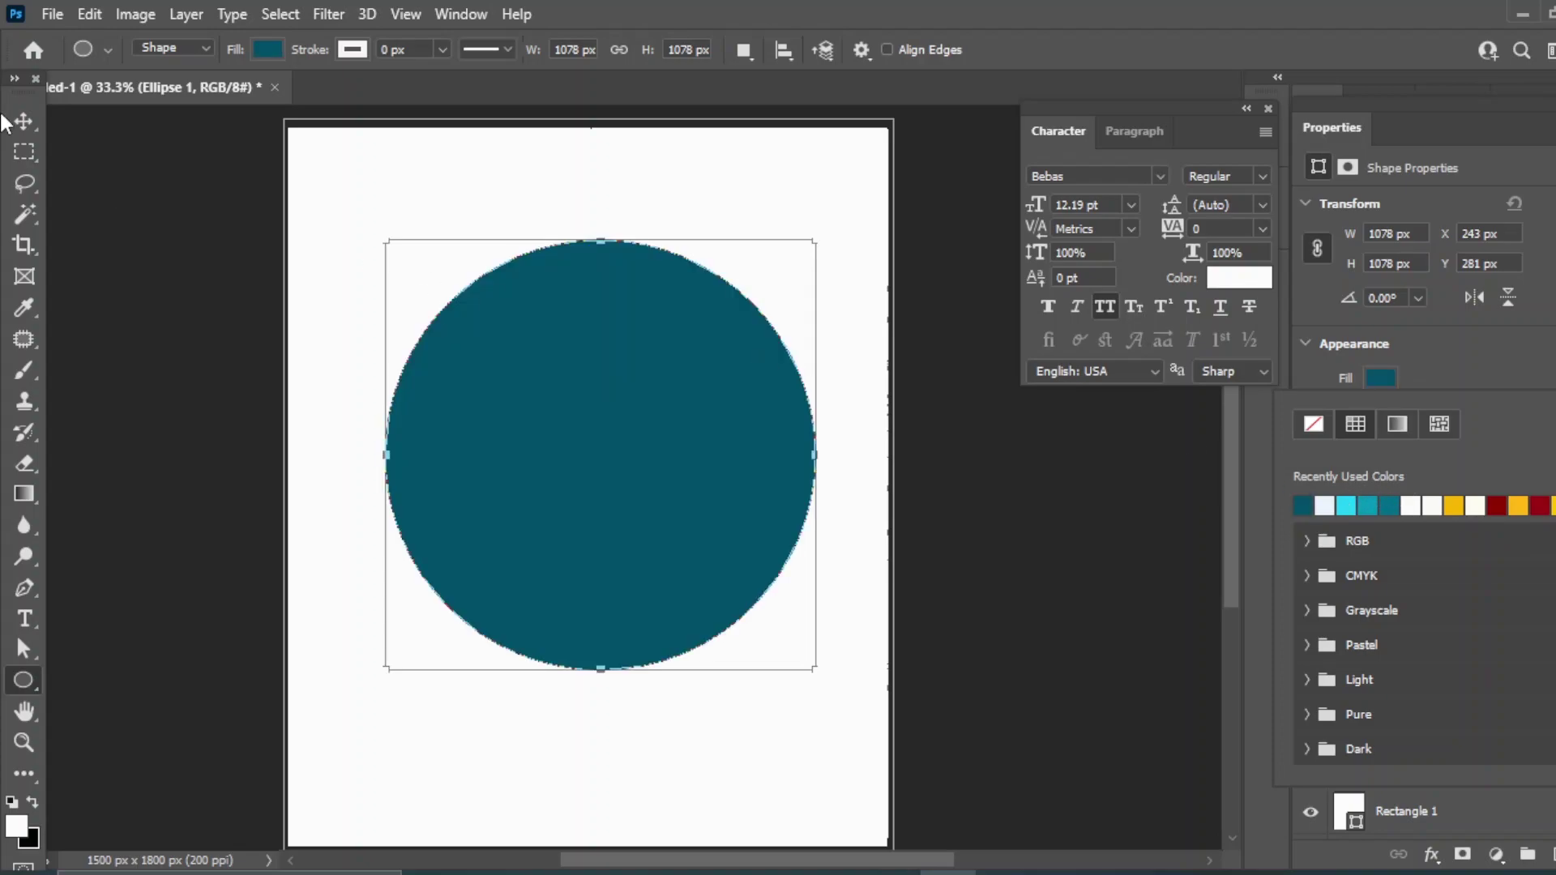
pyautogui.moveTo(816, 239); pyautogui.dragTo(892, 158)
pyautogui.moveTo(736, 320); pyautogui.dragTo(787, 199)
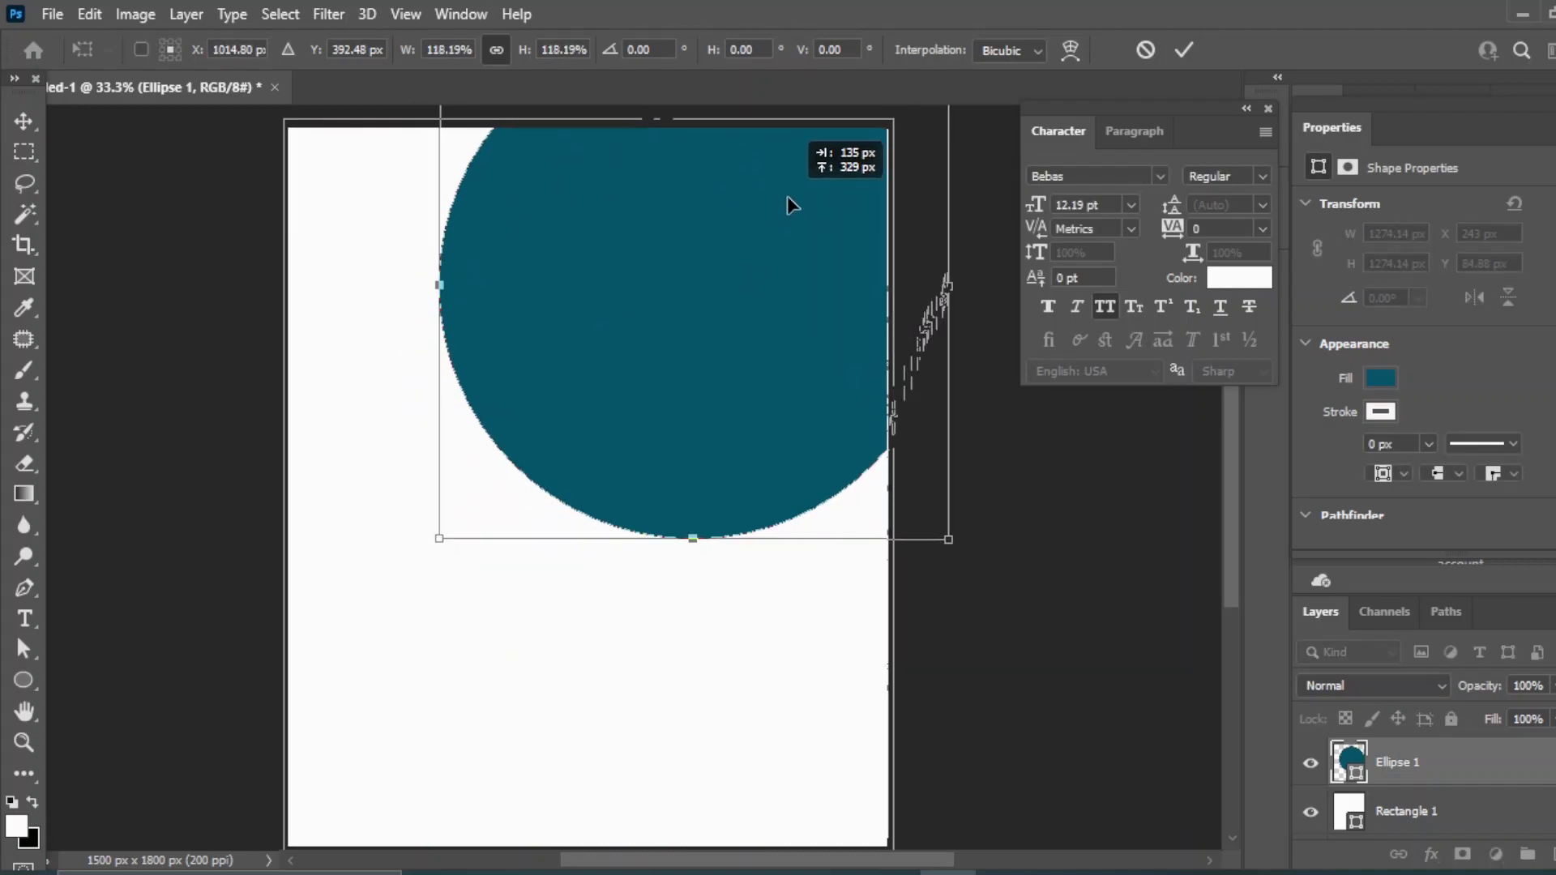
pyautogui.moveTo(440, 539); pyautogui.dragTo(407, 577)
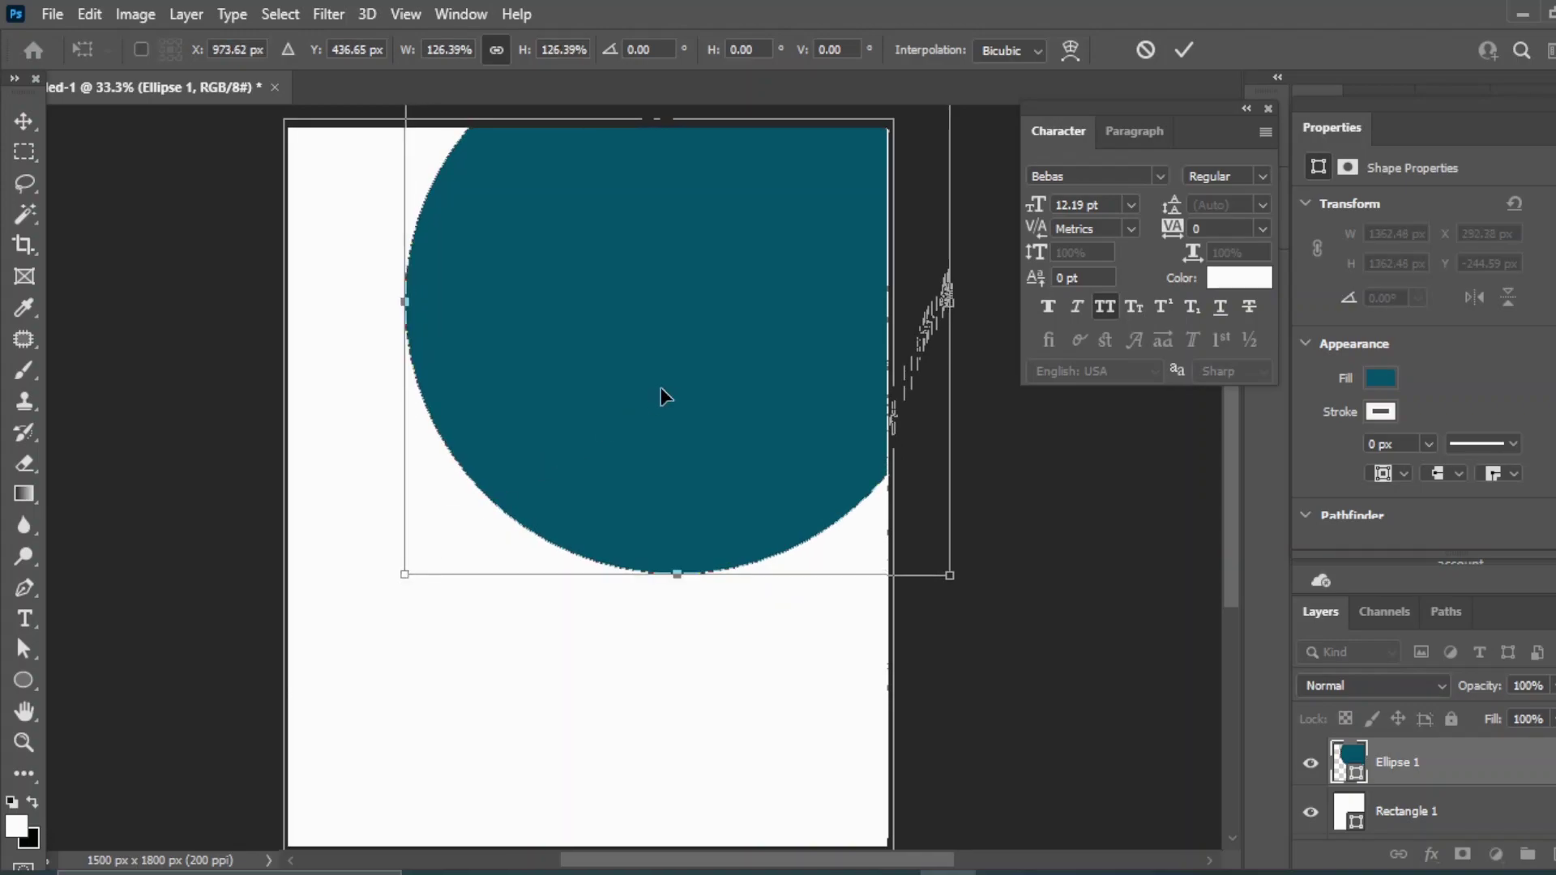
pyautogui.moveTo(666, 368); pyautogui.dragTo(643, 334)
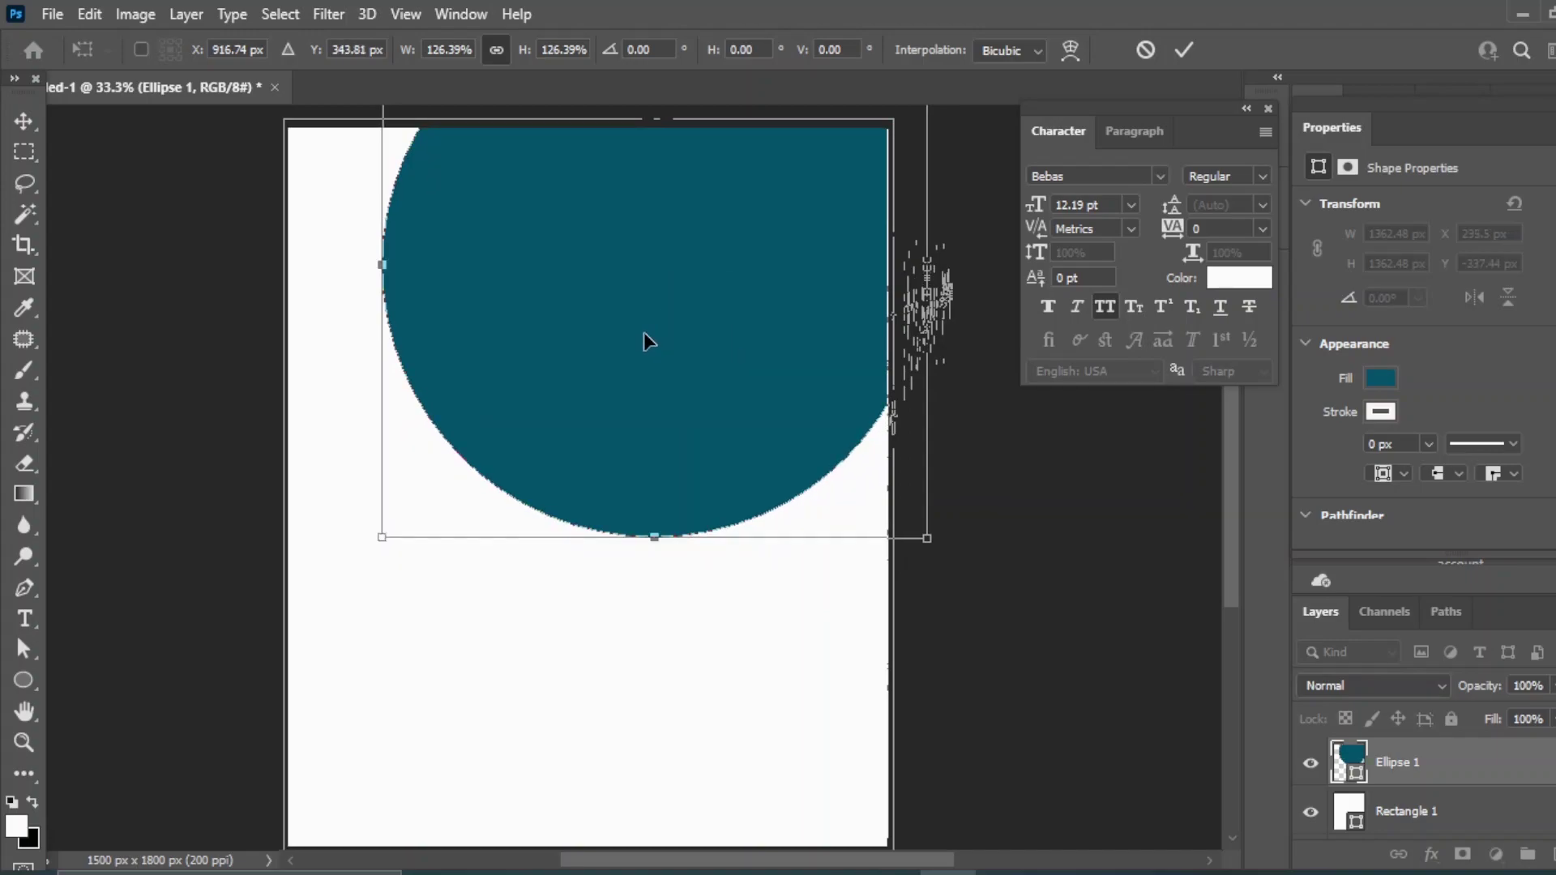
pyautogui.moveTo(383, 538); pyautogui.dragTo(282, 577)
pyautogui.moveTo(566, 411); pyautogui.dragTo(581, 365)
pyautogui.press('Return')
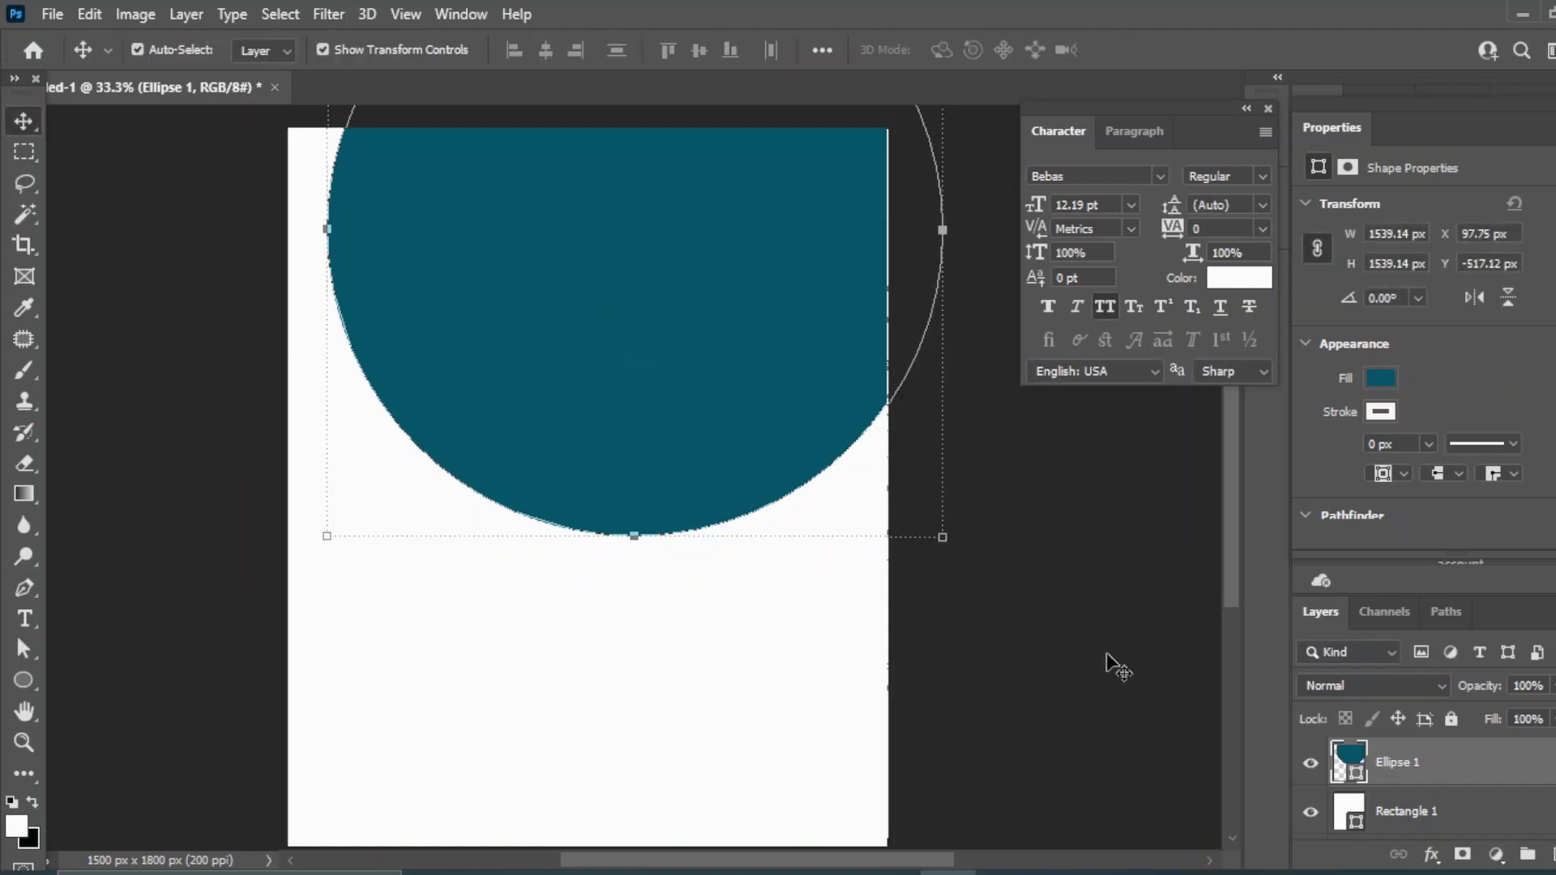
pyautogui.click(1158, 671)
# Duplicate the dark teal circle and fill the copy with the recently used lighter teal.
pyautogui.moveTo(1409, 771); pyautogui.dragTo(1527, 854)
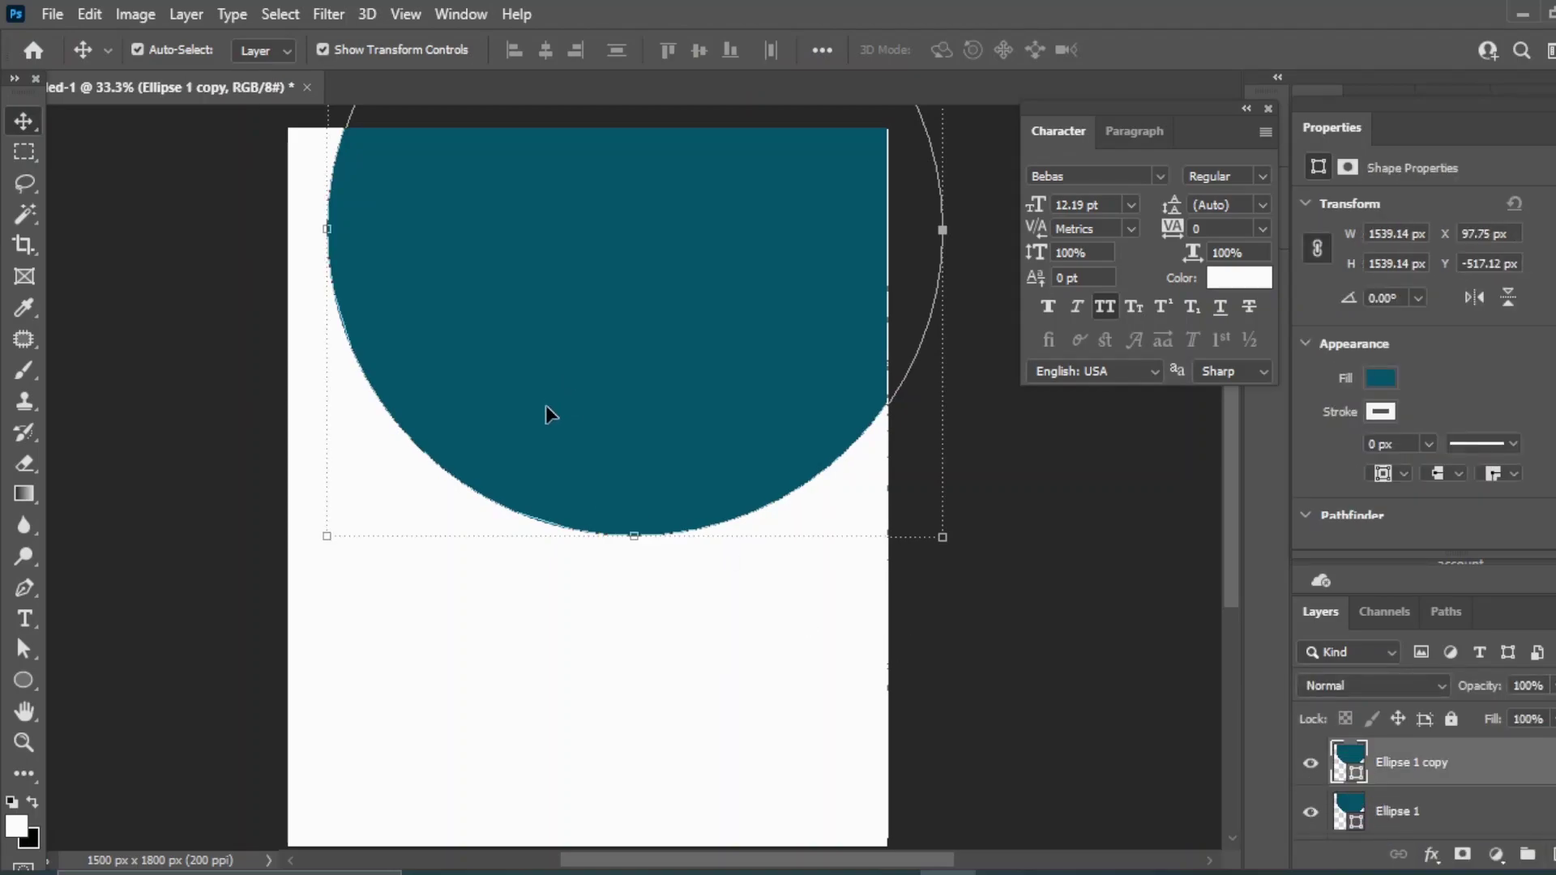
pyautogui.click(1384, 378)
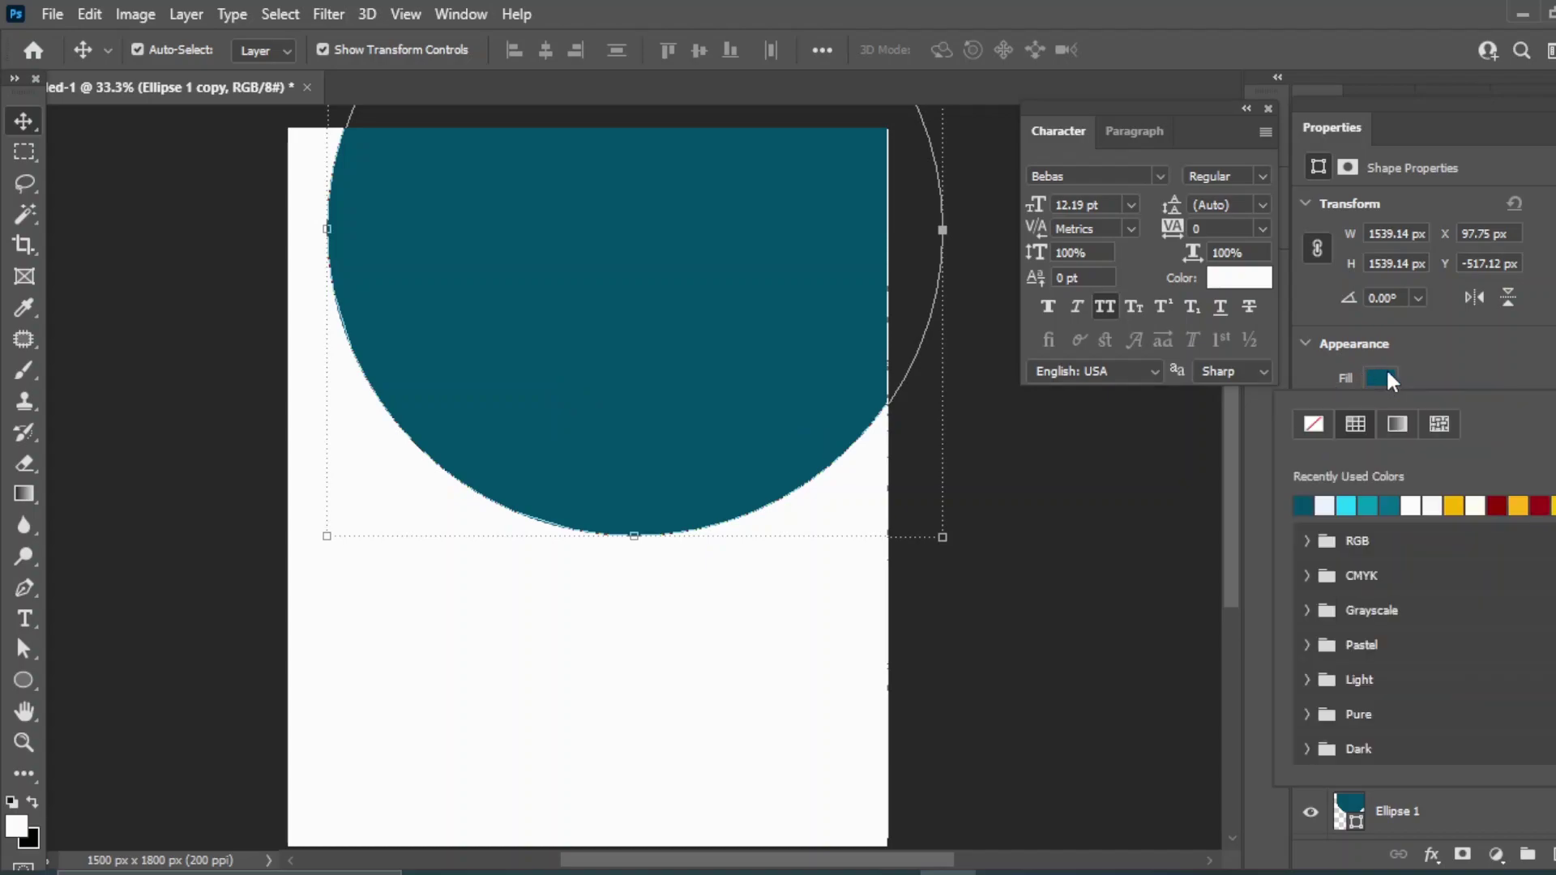
pyautogui.click(1380, 506)
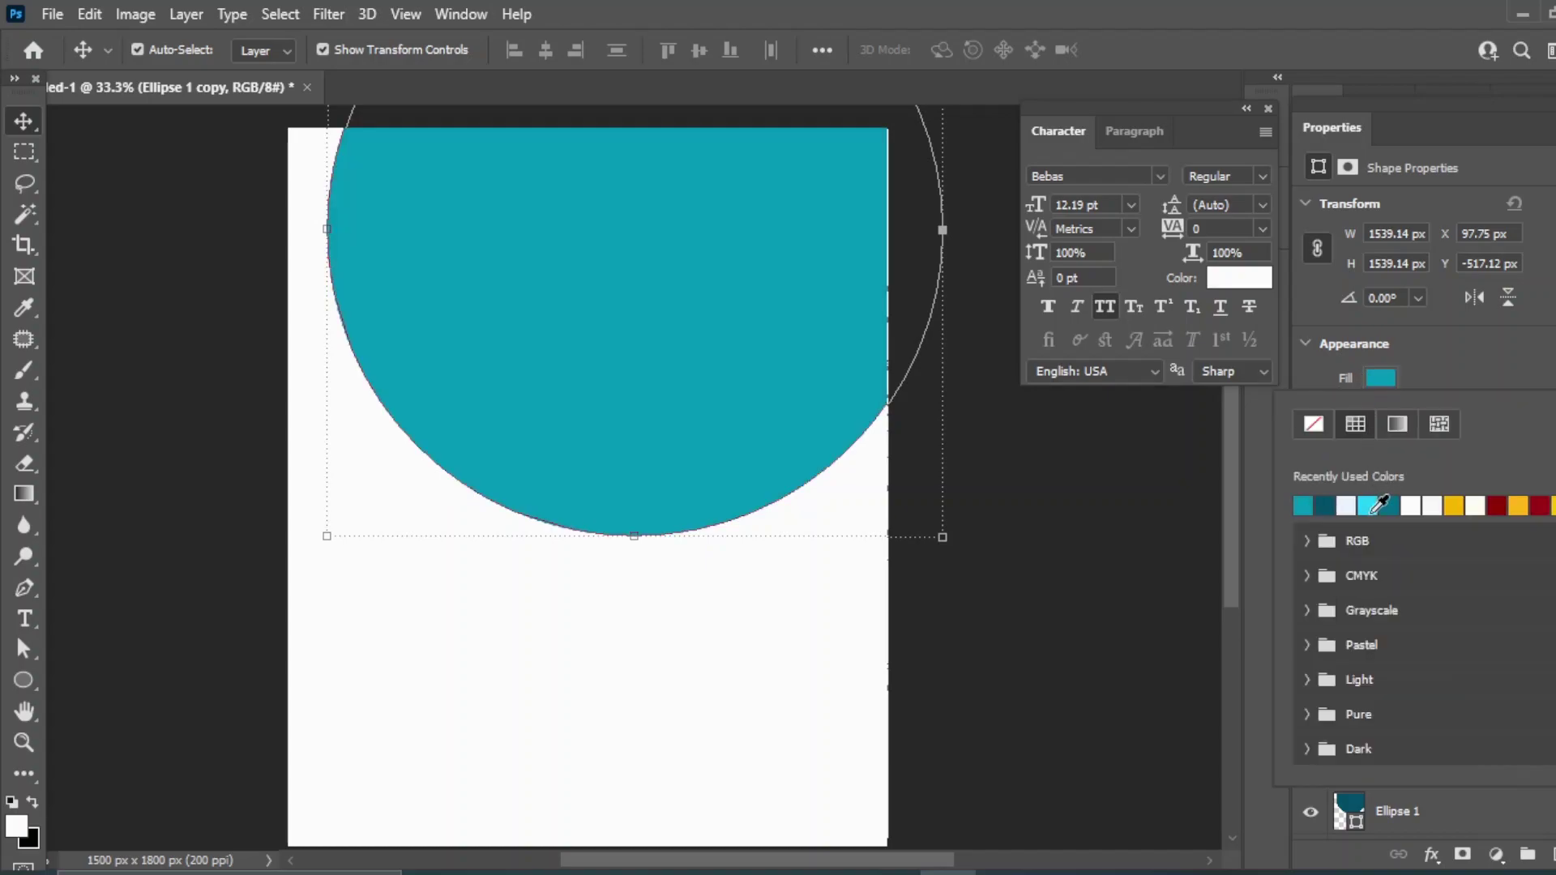
pyautogui.click(26, 128)
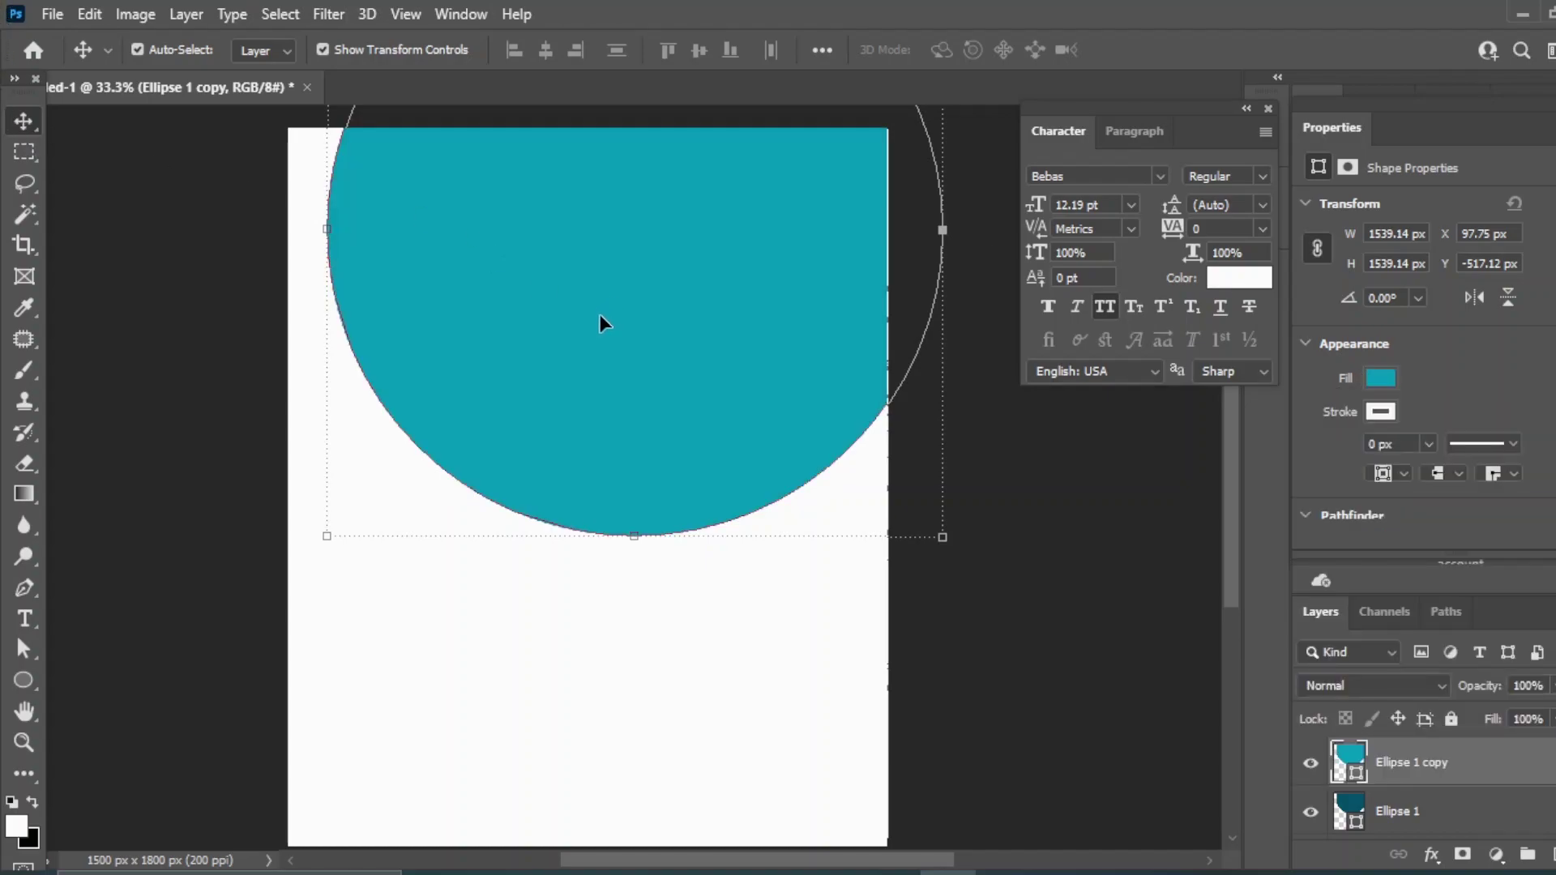
# Nudge the lighter teal circle up and to the right, leaving a dark teal crescent along its lower-left edge.
pyautogui.hotkey('shift', 'Up')
pyautogui.hotkey('shift', 'Up')
pyautogui.hotkey('shift', 'Up')
pyautogui.hotkey('shift', 'Up')
pyautogui.hotkey('shift', 'Up')
pyautogui.hotkey('shift', 'Up')
pyautogui.hotkey('shift', 'Up')
pyautogui.hotkey('shift', 'Up')
pyautogui.hotkey('shift', 'Right')
pyautogui.hotkey('shift', 'Right')
pyautogui.hotkey('shift', 'Right')
pyautogui.hotkey('shift', 'Right')
pyautogui.hotkey('shift', 'Right')
pyautogui.hotkey('shift', 'Up')
pyautogui.hotkey('shift', 'Up')
pyautogui.hotkey('shift', 'Up')
pyautogui.hotkey('shift', 'Up')
pyautogui.hotkey('shift', 'Up')
pyautogui.hotkey('shift', 'Up')
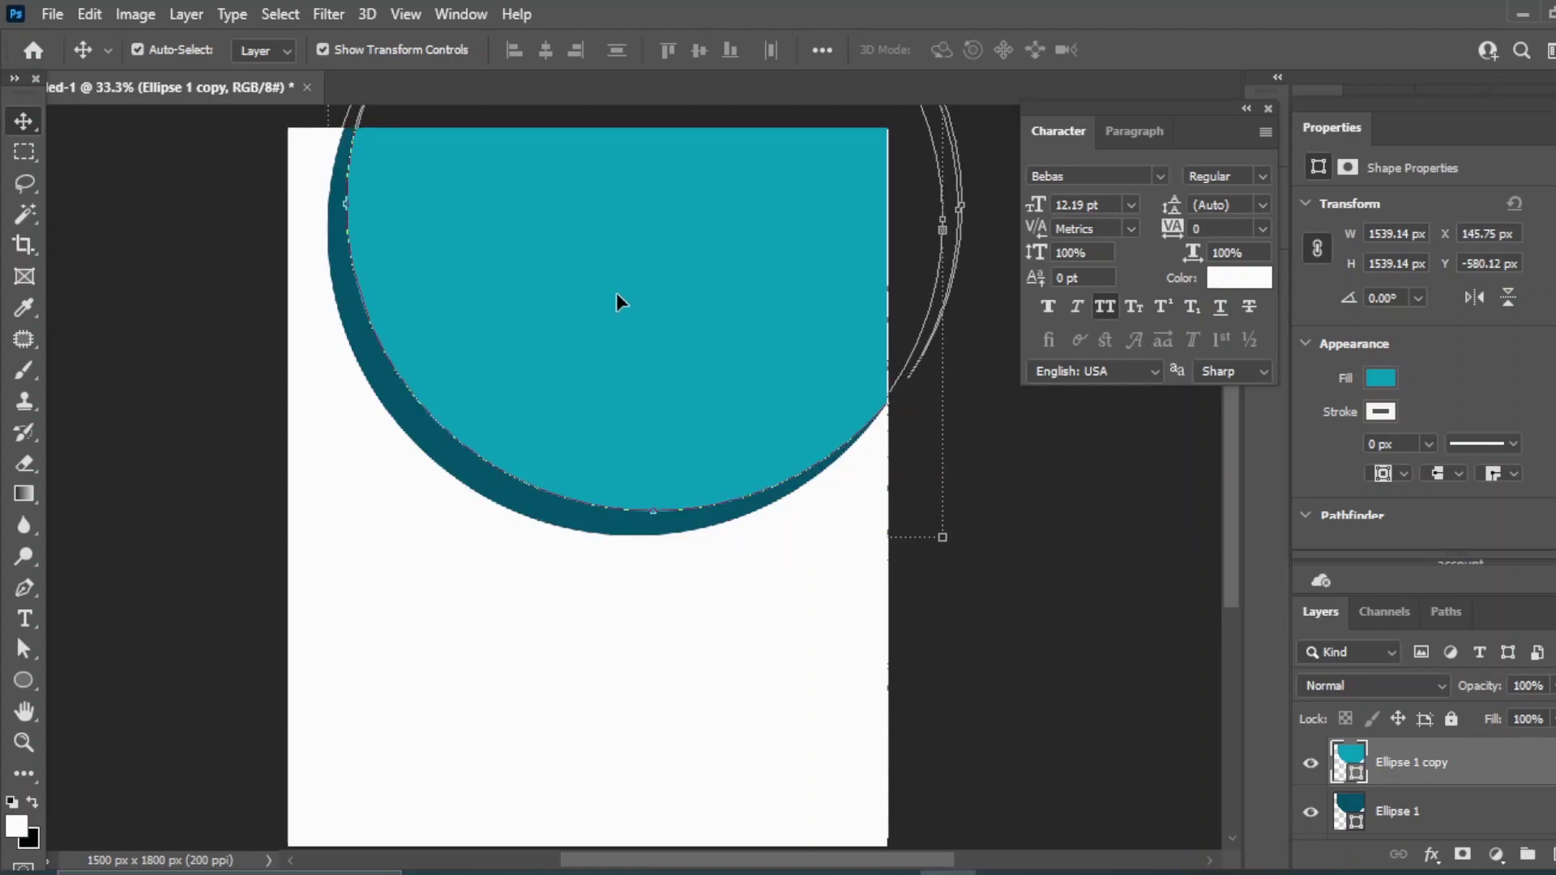
pyautogui.click(1031, 685)
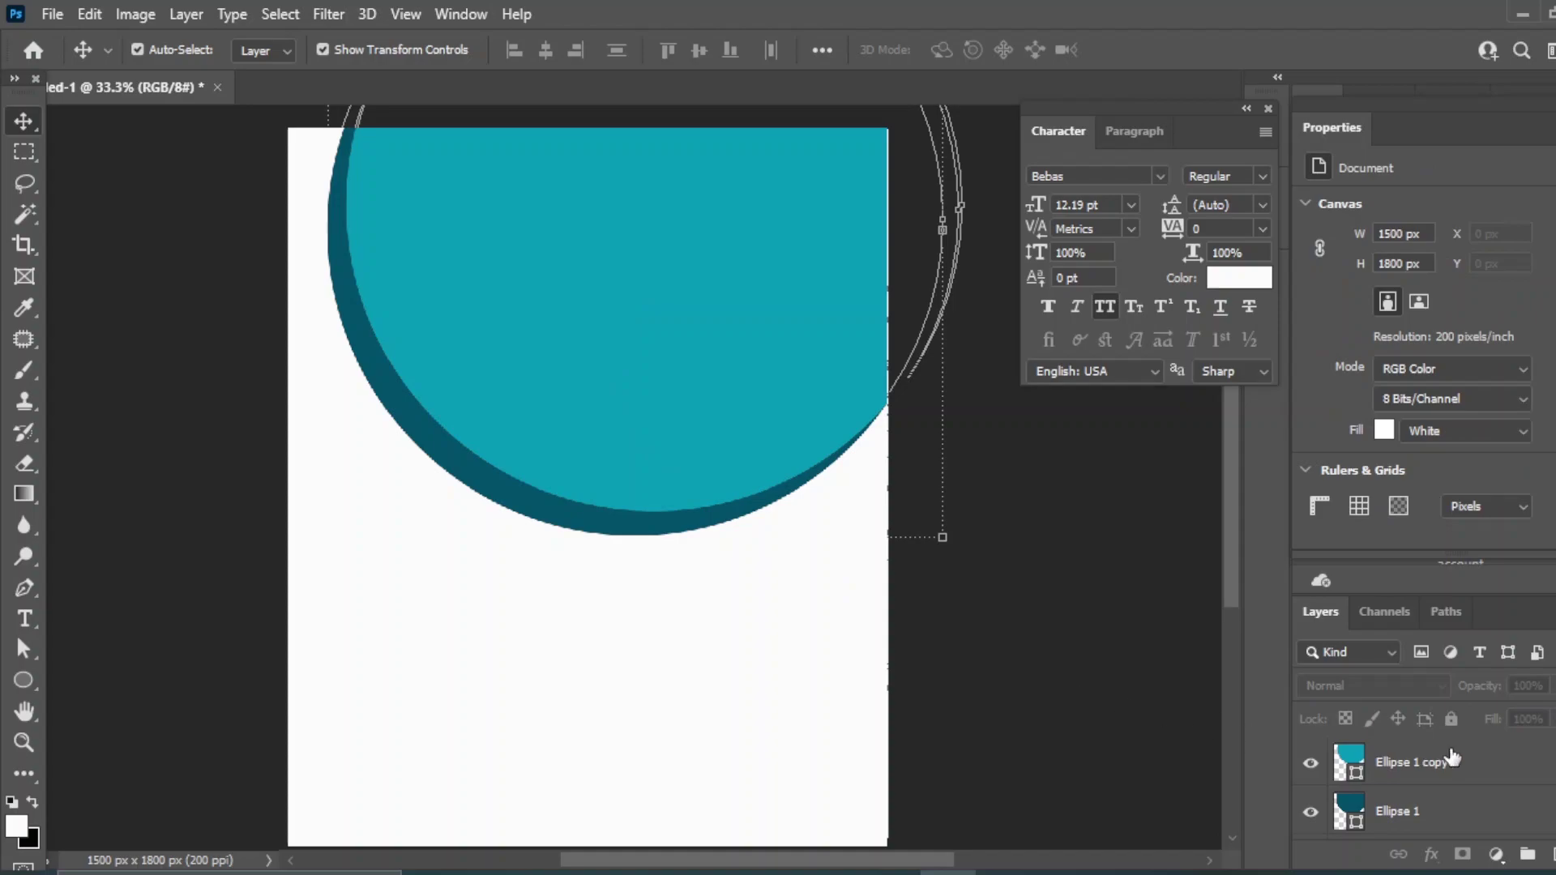
# Add a pale blue copy of the lighter teal circle, offset slightly up and right to leave a teal crescent.
pyautogui.moveTo(1445, 760); pyautogui.dragTo(1527, 853)
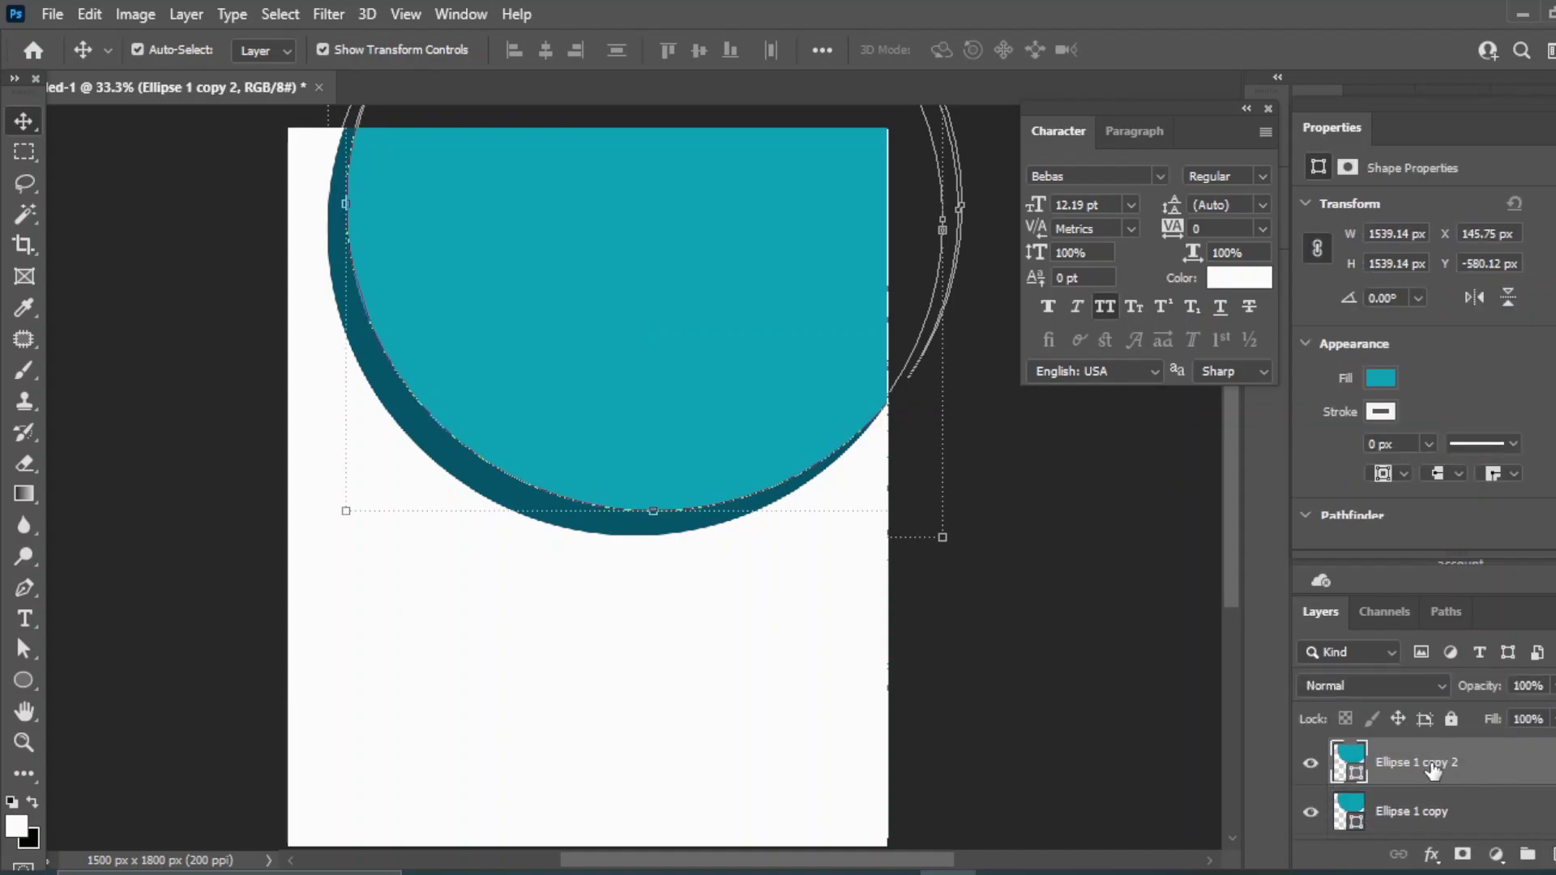
pyautogui.click(1378, 376)
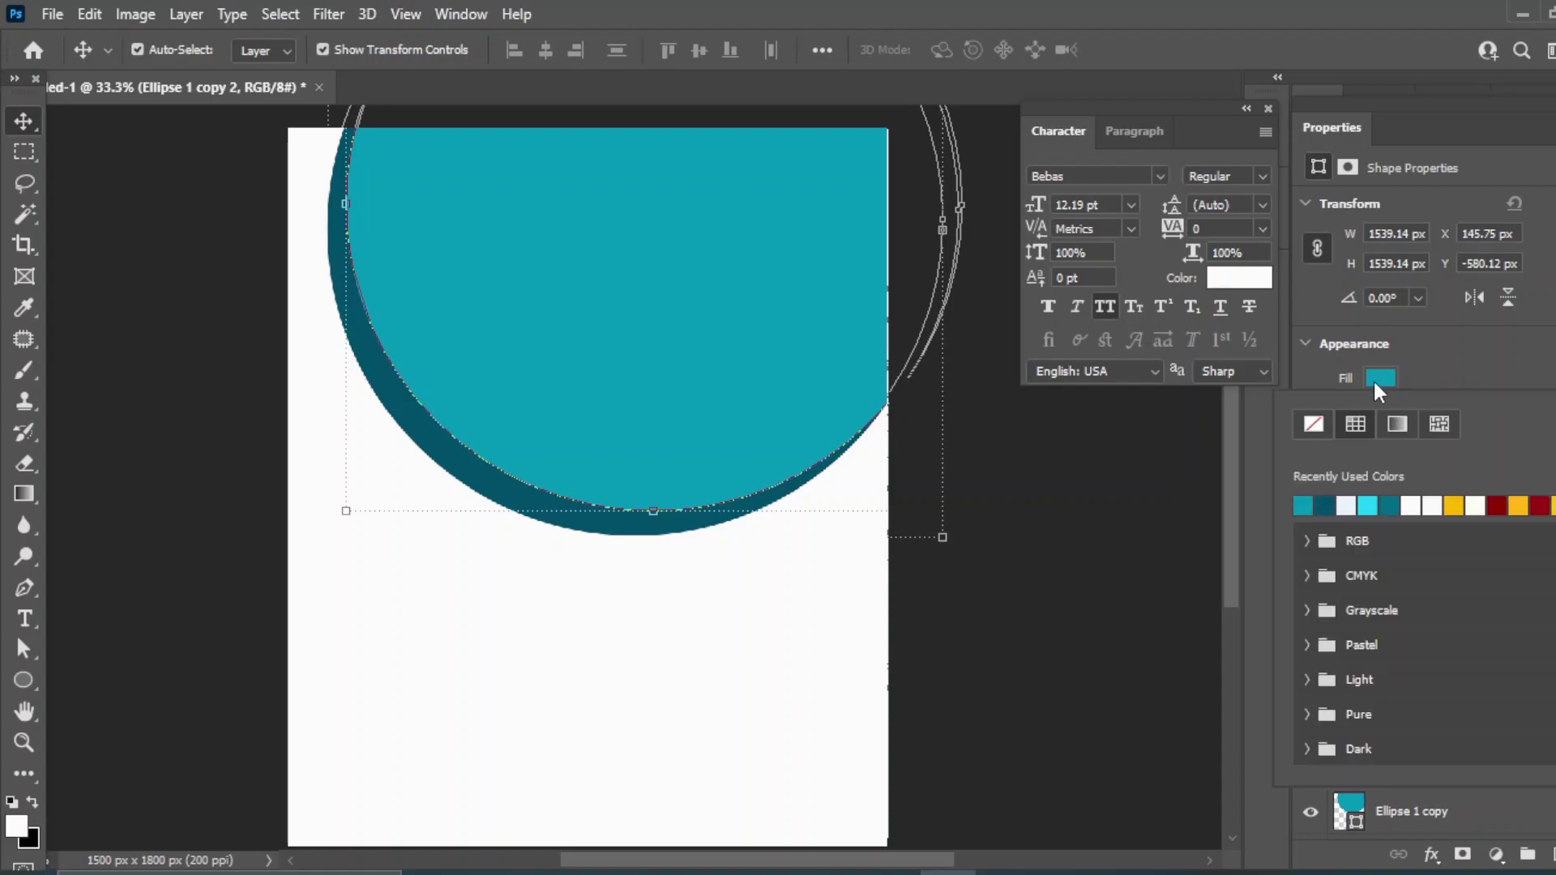
pyautogui.click(1347, 504)
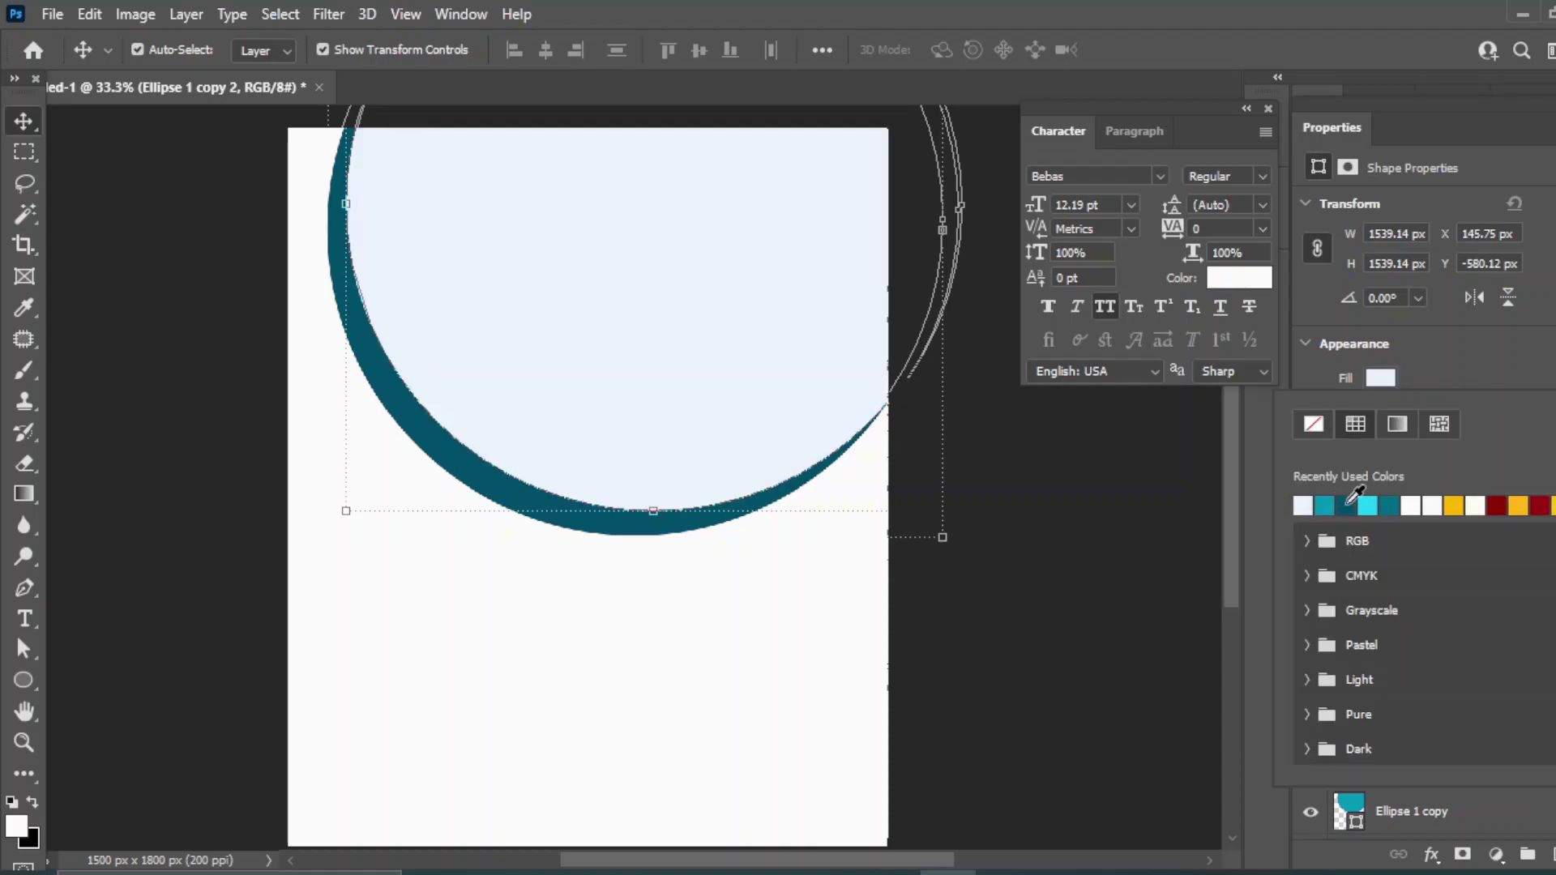
pyautogui.click(24, 127)
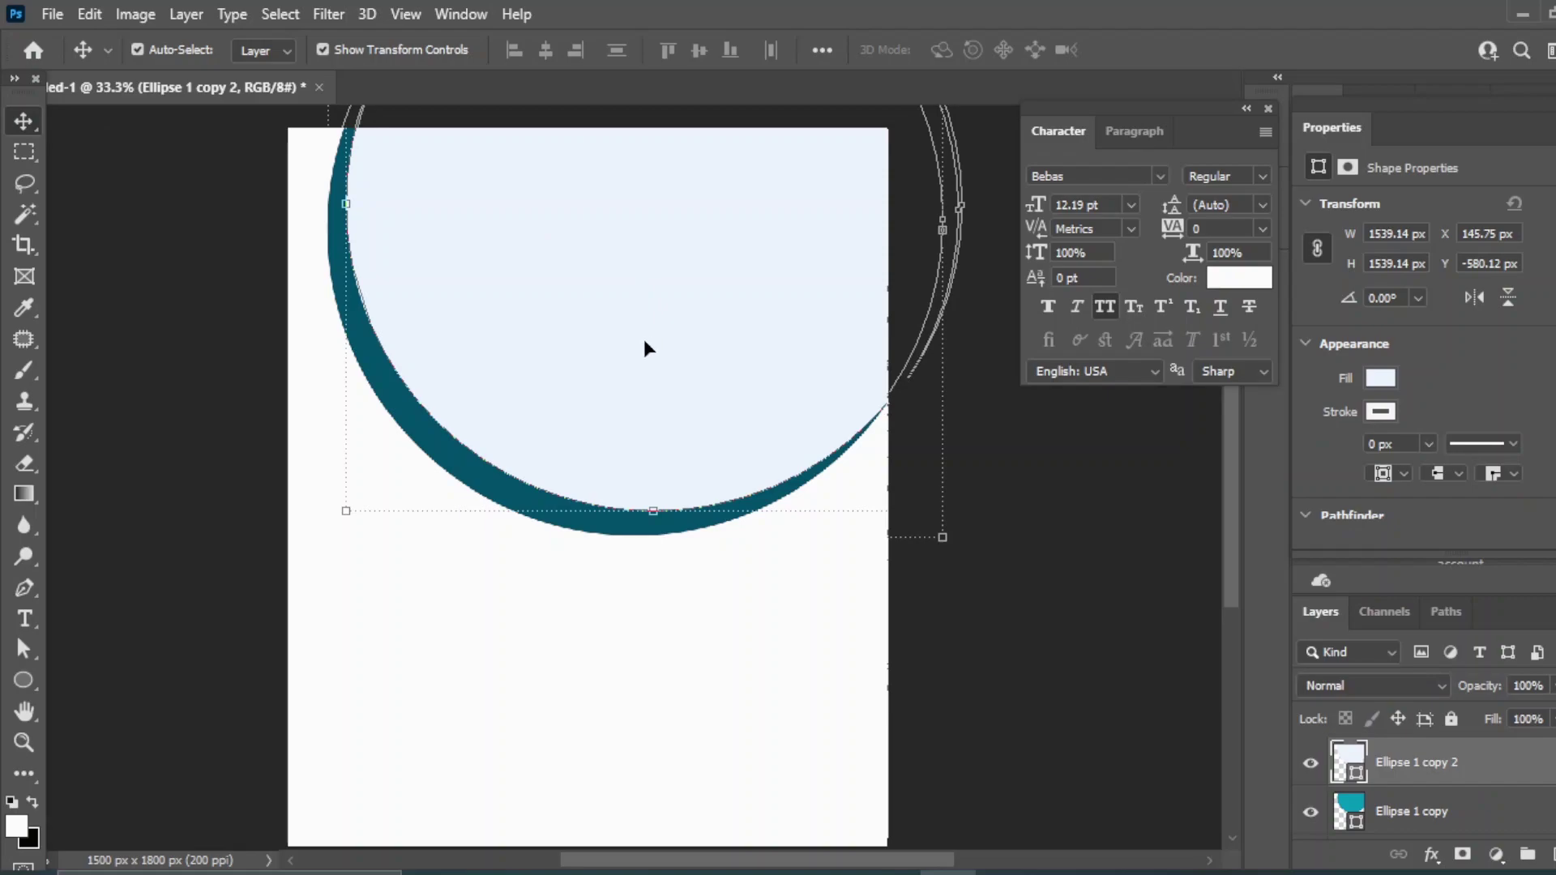
pyautogui.moveTo(649, 343); pyautogui.dragTo(667, 323)
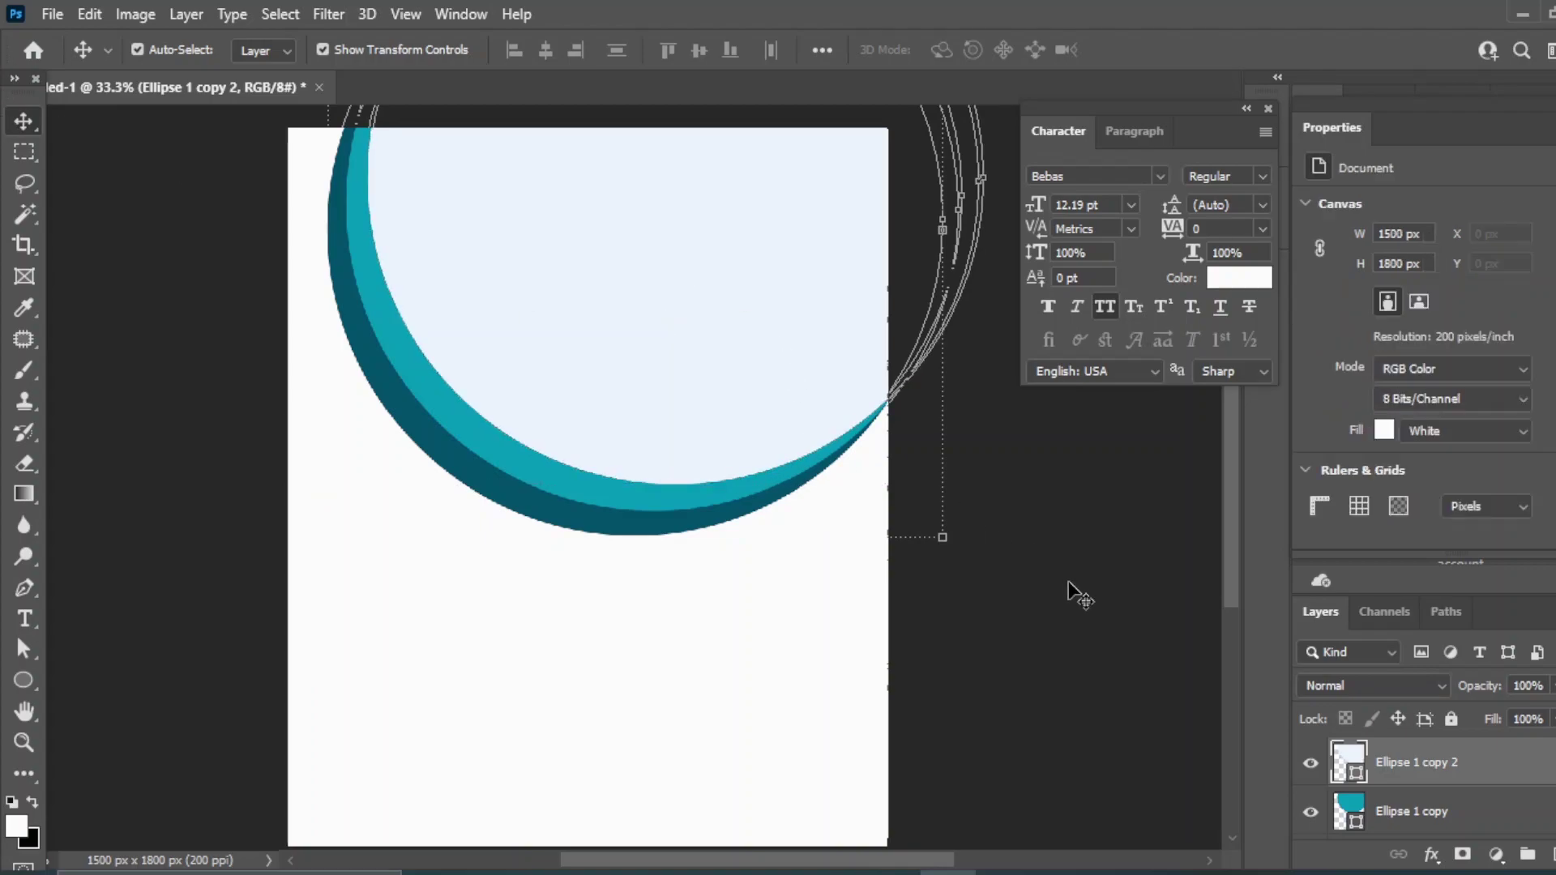
pyautogui.click(1054, 689)
# Place the kids.jpg photo from the file folder over the circles at the top of the canvas.
pyautogui.moveTo(834, 872)
pyautogui.click(836, 721)
pyautogui.moveTo(291, 260); pyautogui.dragTo(762, 198)
pyautogui.press('Return')
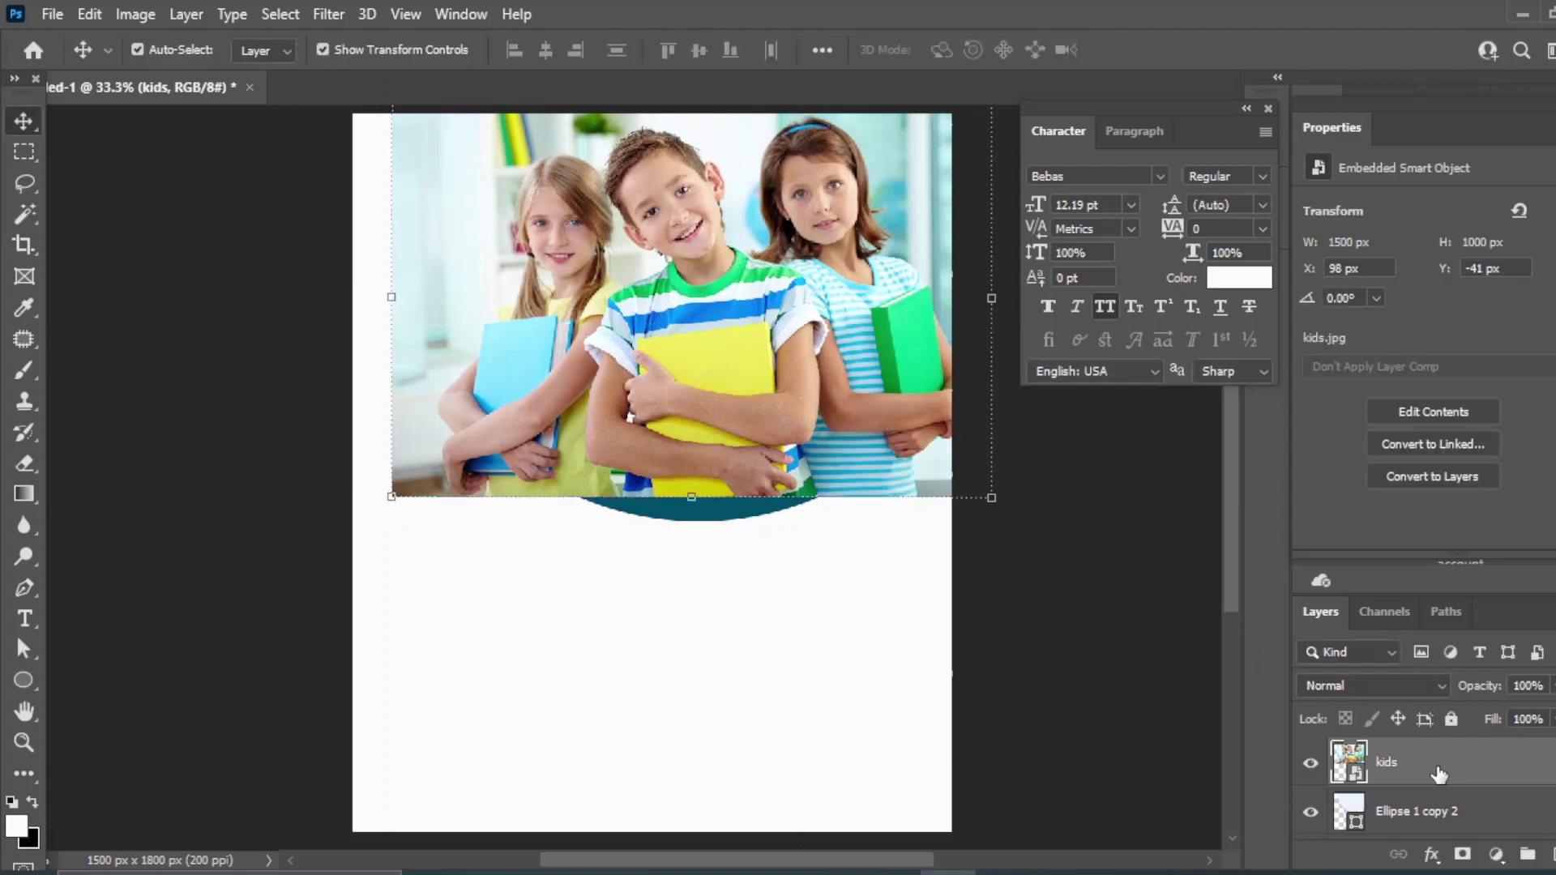
# Clip the kids photo to the pale blue circle with a clipping mask.
pyautogui.rightClick(1439, 766)
pyautogui.click(1219, 561)
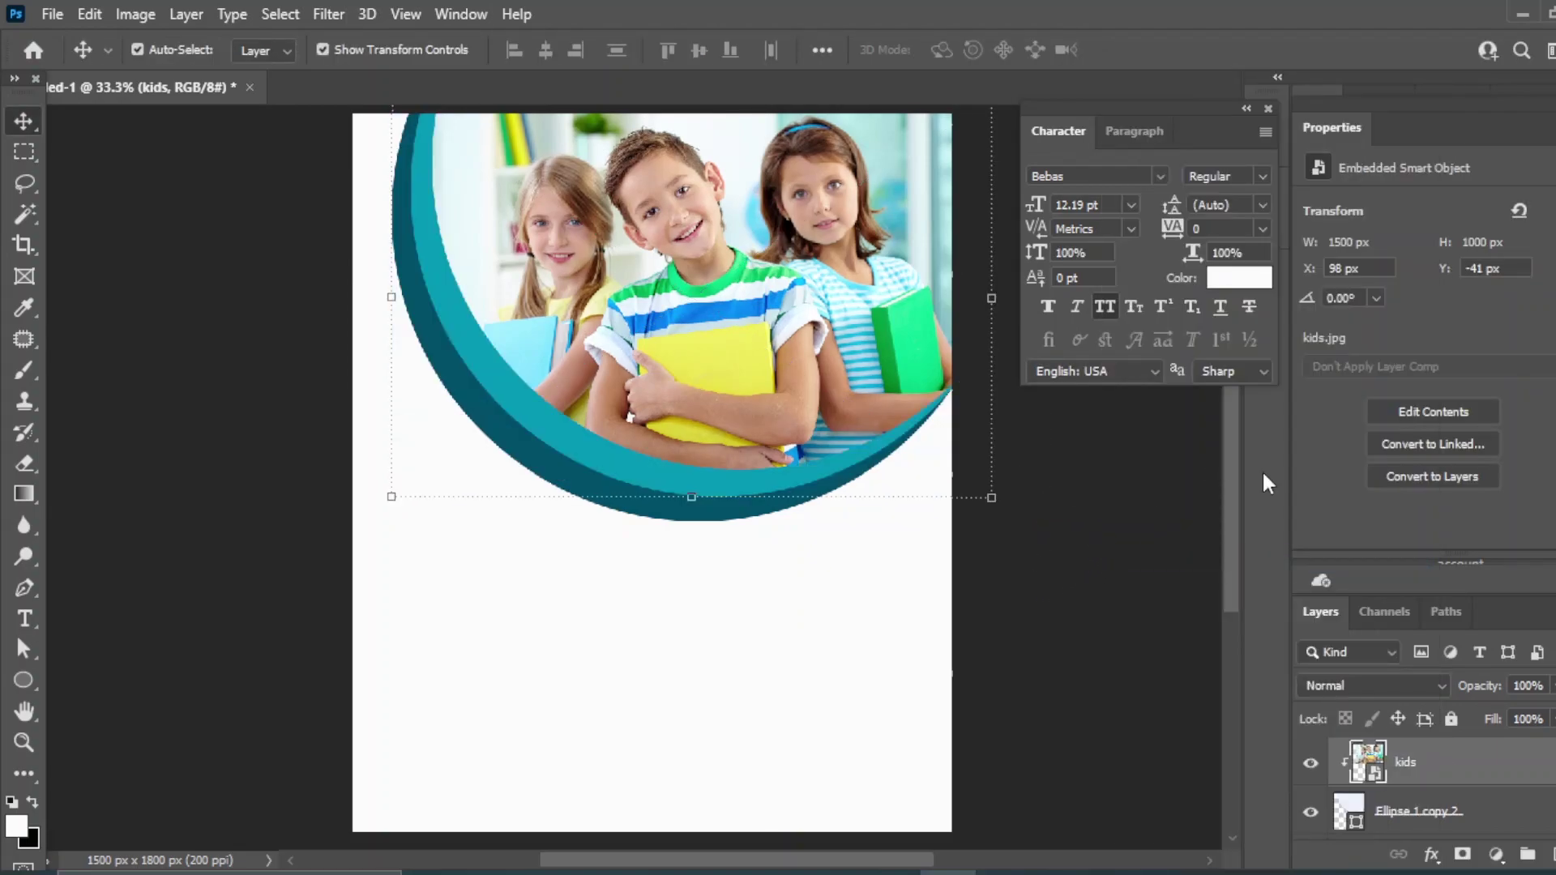
pyautogui.click(1107, 601)
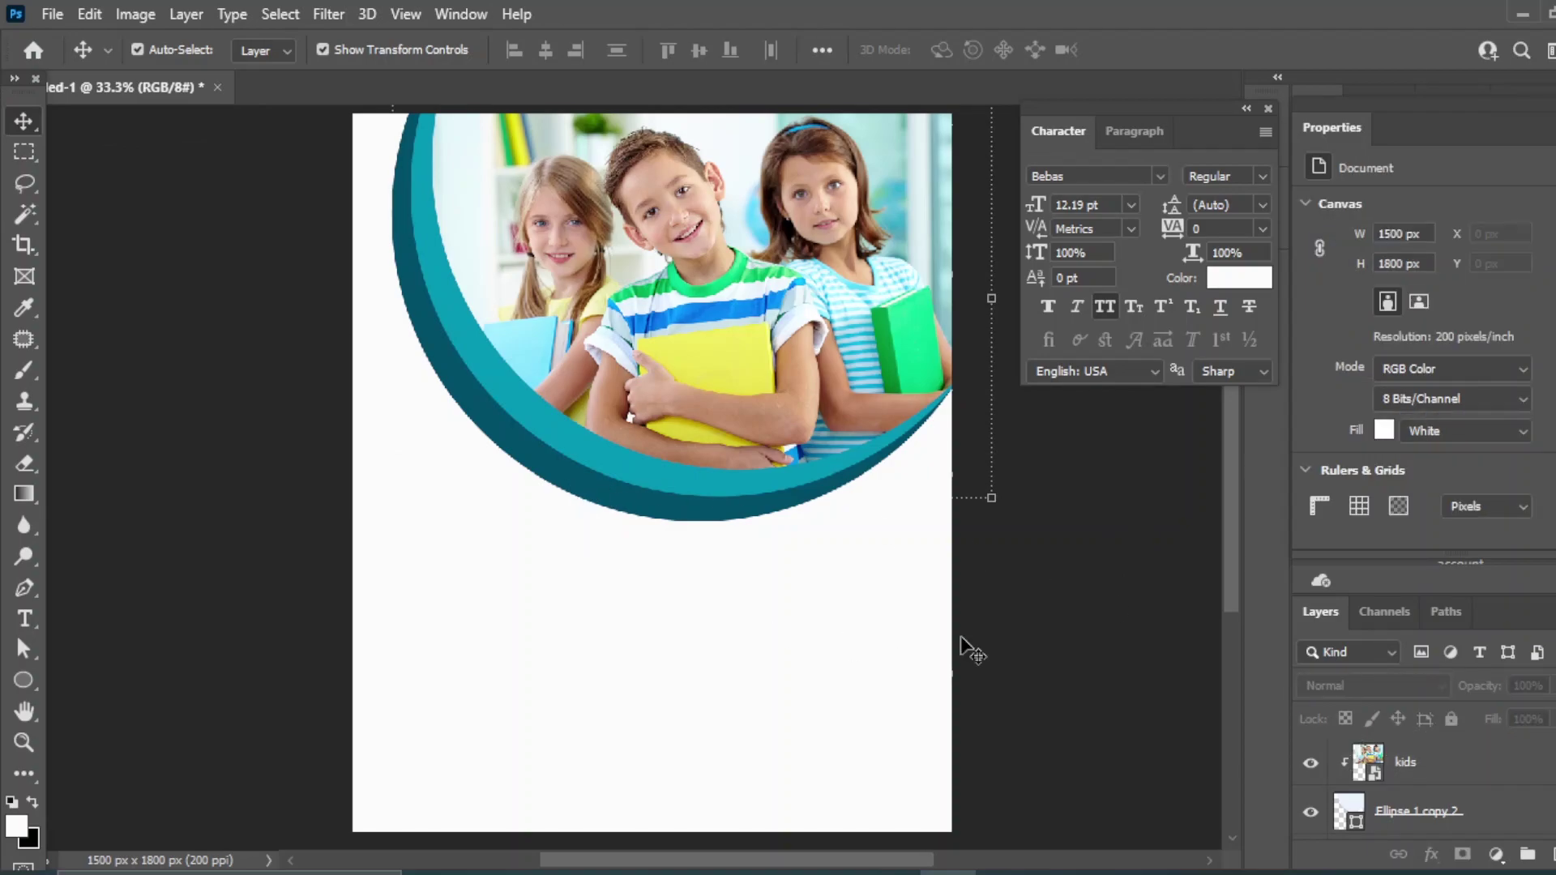
# Duplicate the lighter teal circle and move the copy straight up by about 59 px.
pyautogui.click(679, 483)
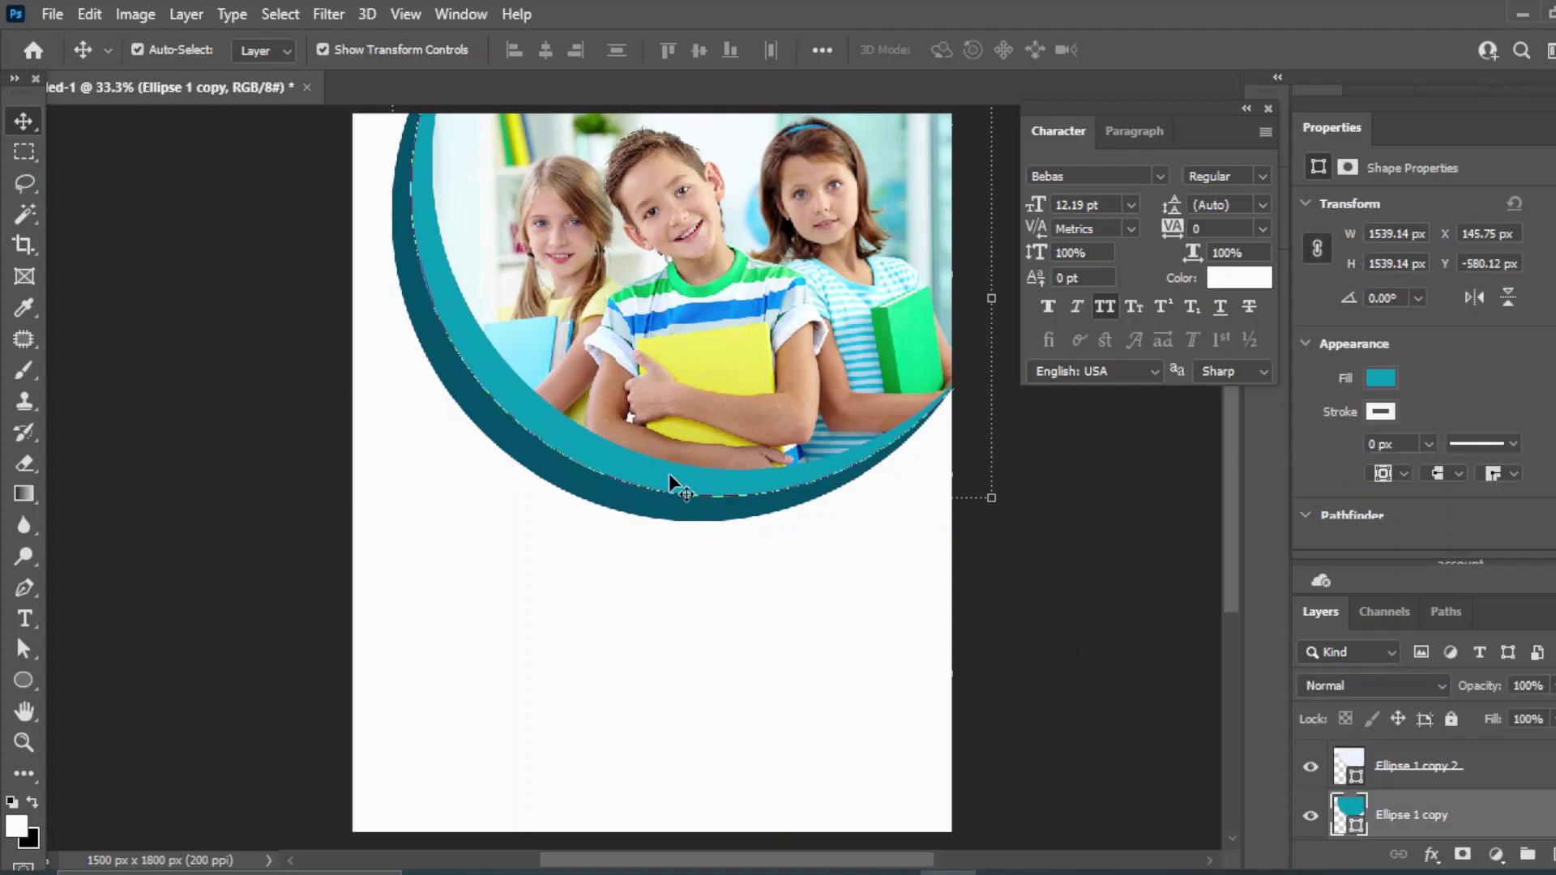
pyautogui.hotkey('ctrl', 'j')
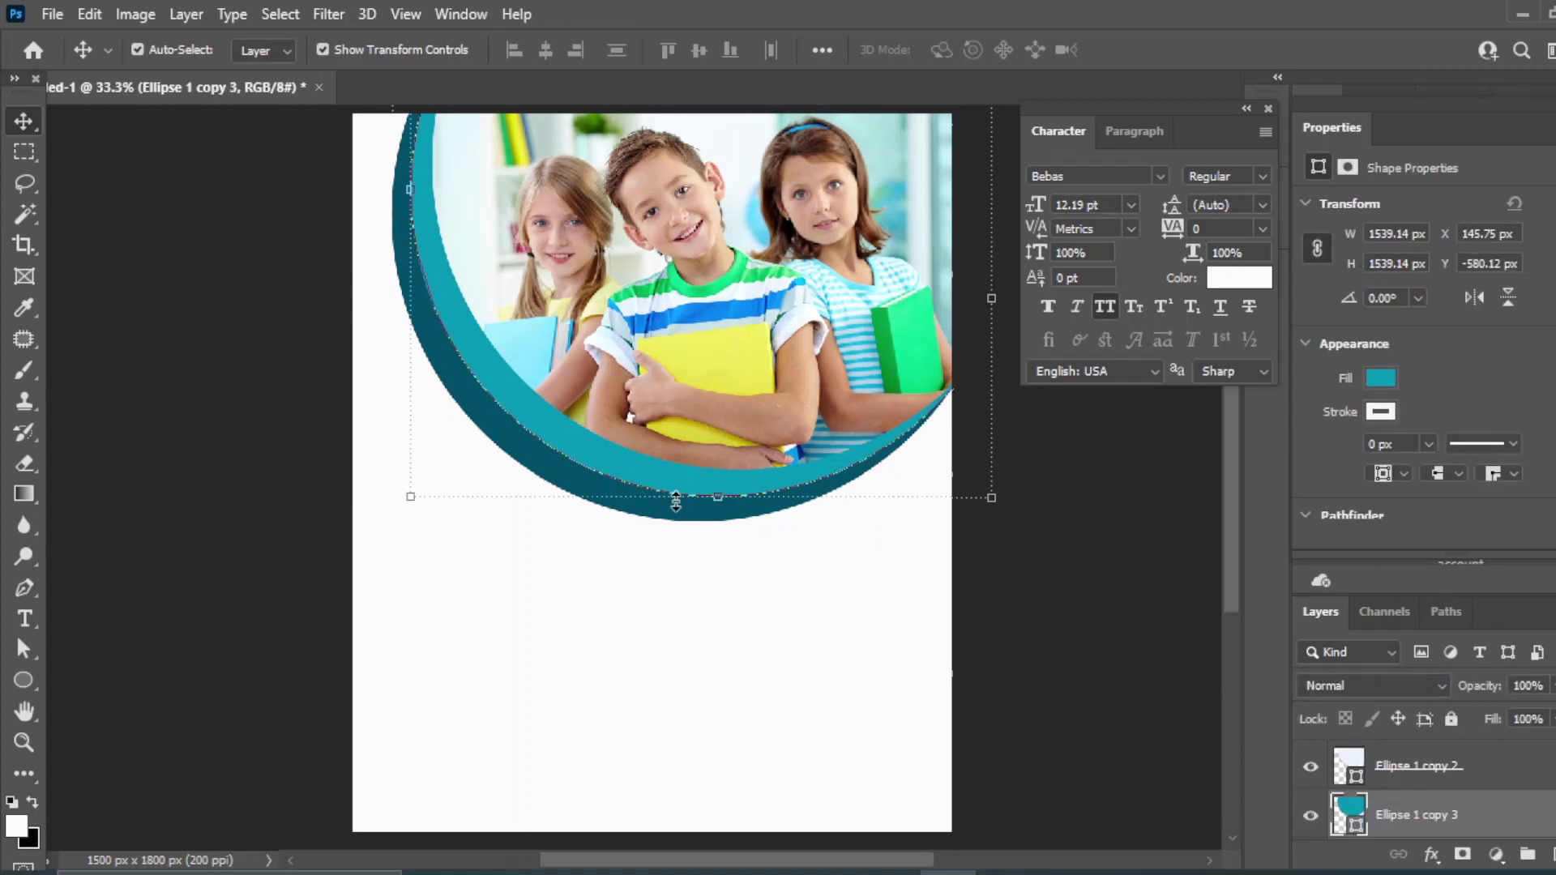
pyautogui.moveTo(651, 468); pyautogui.dragTo(659, 452)
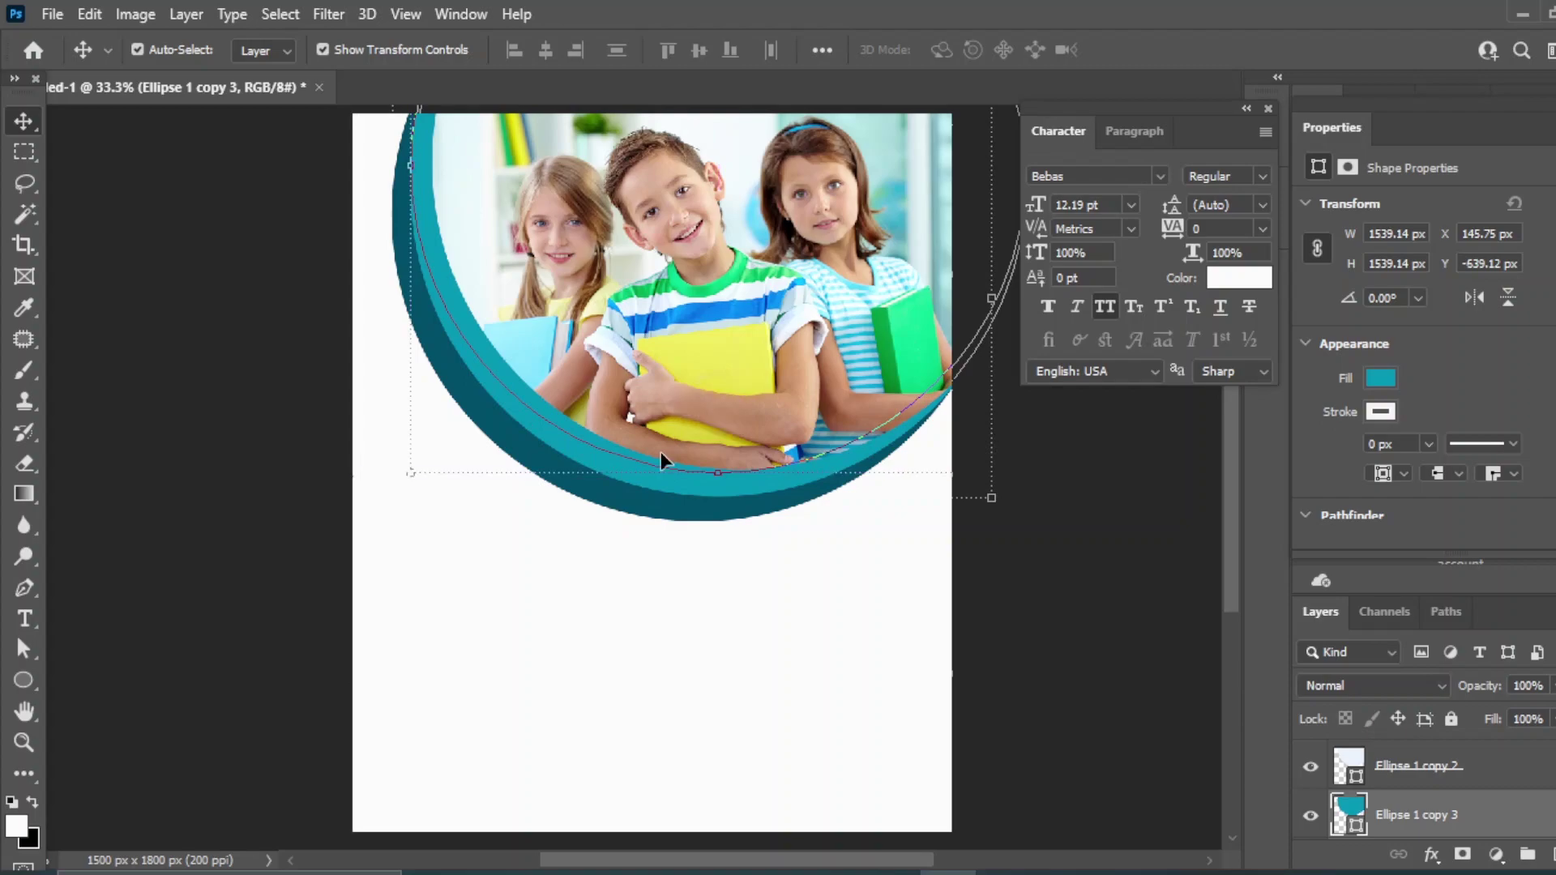
# Recolour the new teal circle copy just behind the photo circle to the brighter blue-teal #18b7d8.
pyautogui.doubleClick(1349, 806)
pyautogui.click(1007, 454)
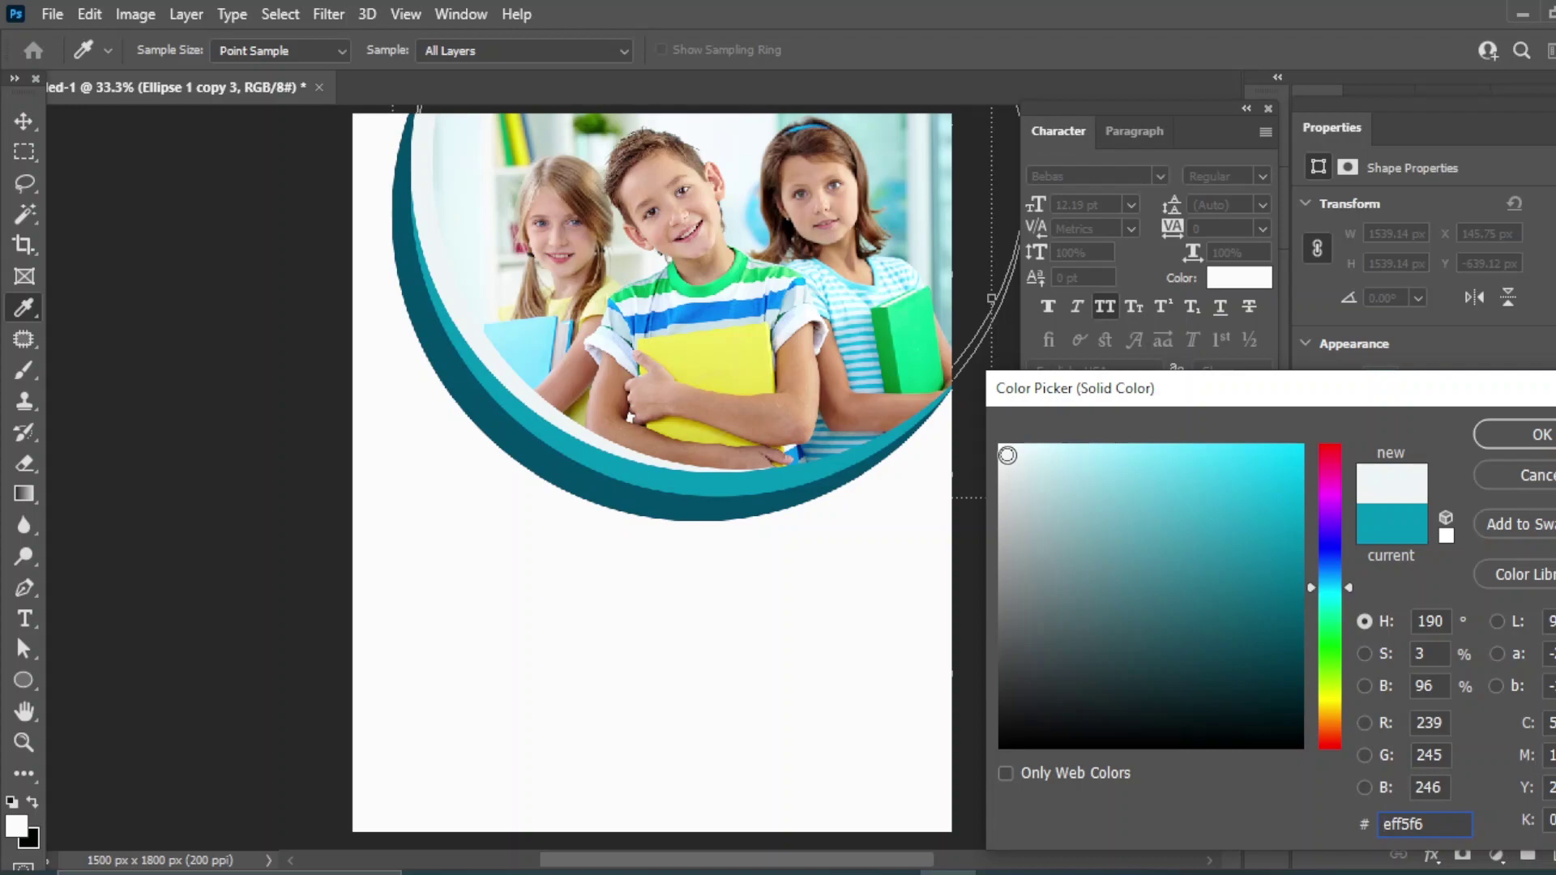
pyautogui.click(1173, 471)
pyautogui.click(765, 471)
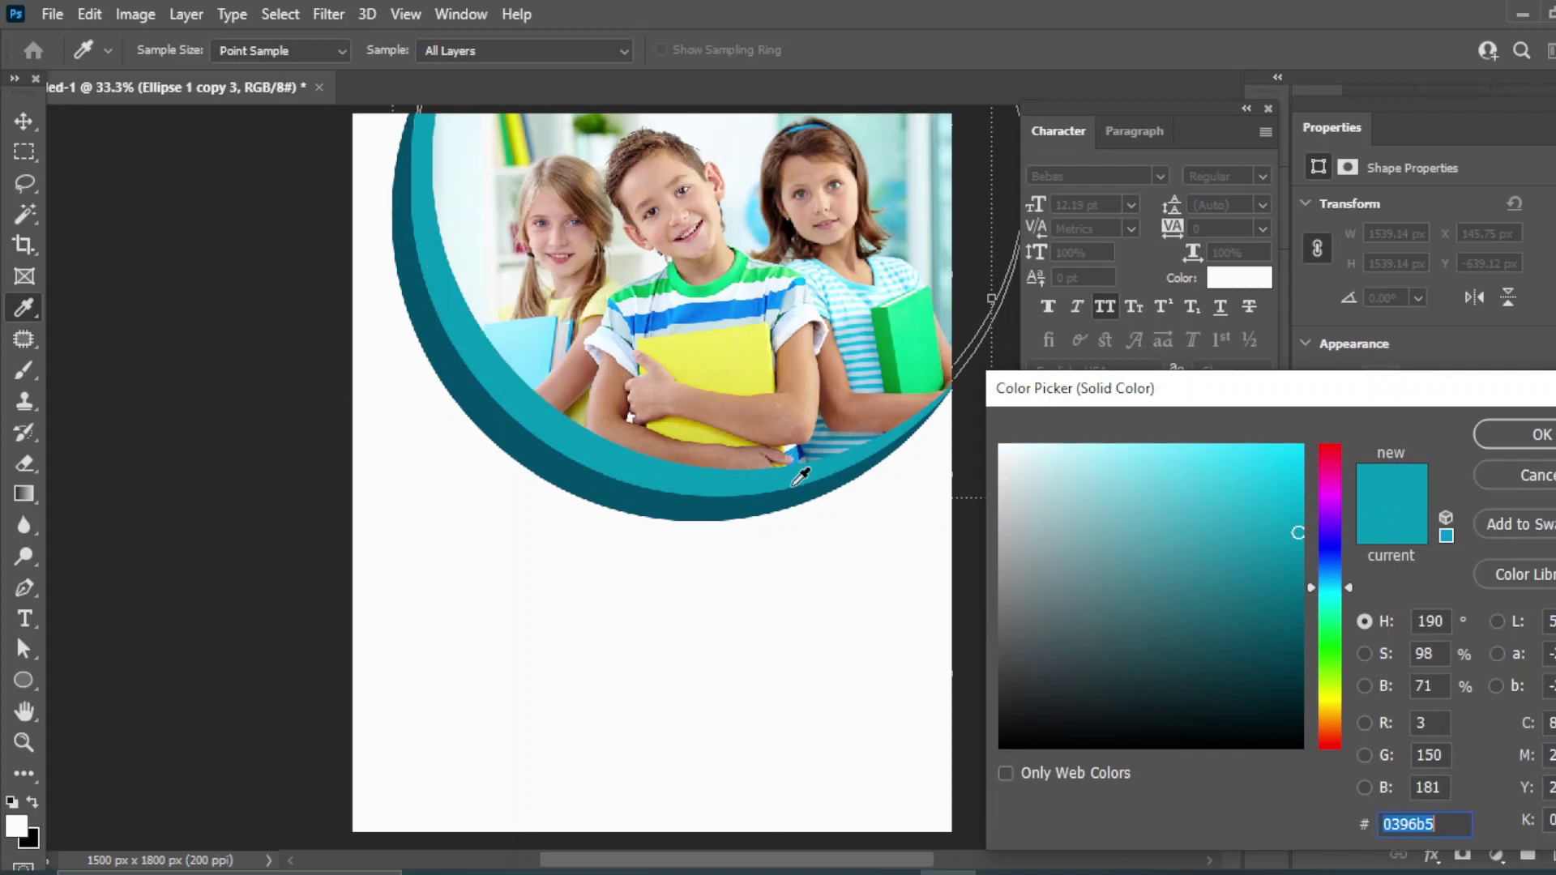
pyautogui.moveTo(1253, 494); pyautogui.dragTo(1270, 491)
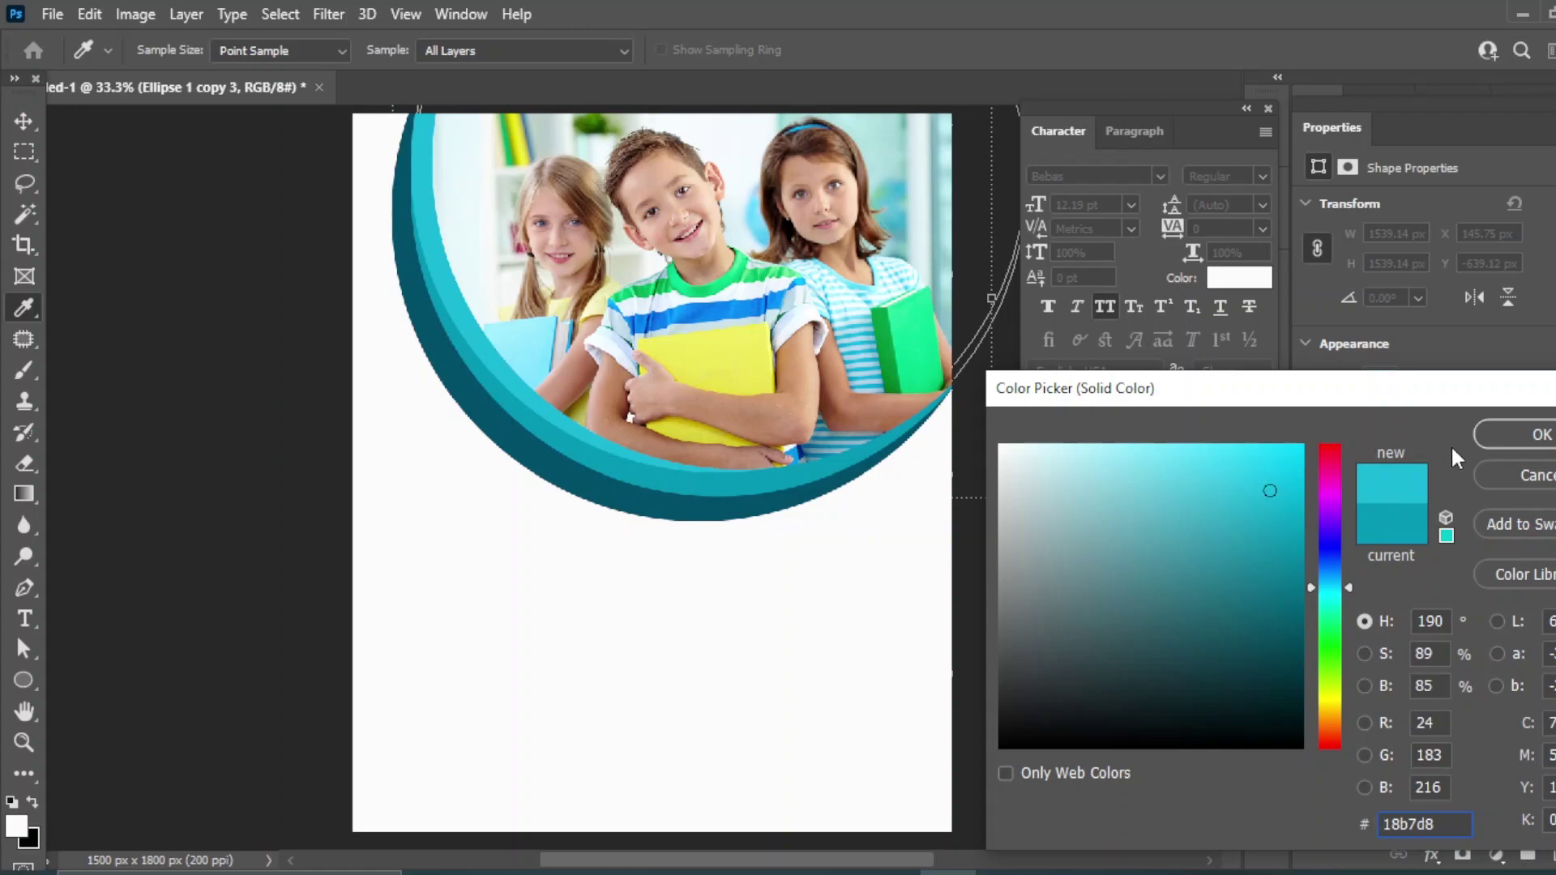
pyautogui.click(1521, 435)
pyautogui.click(1103, 652)
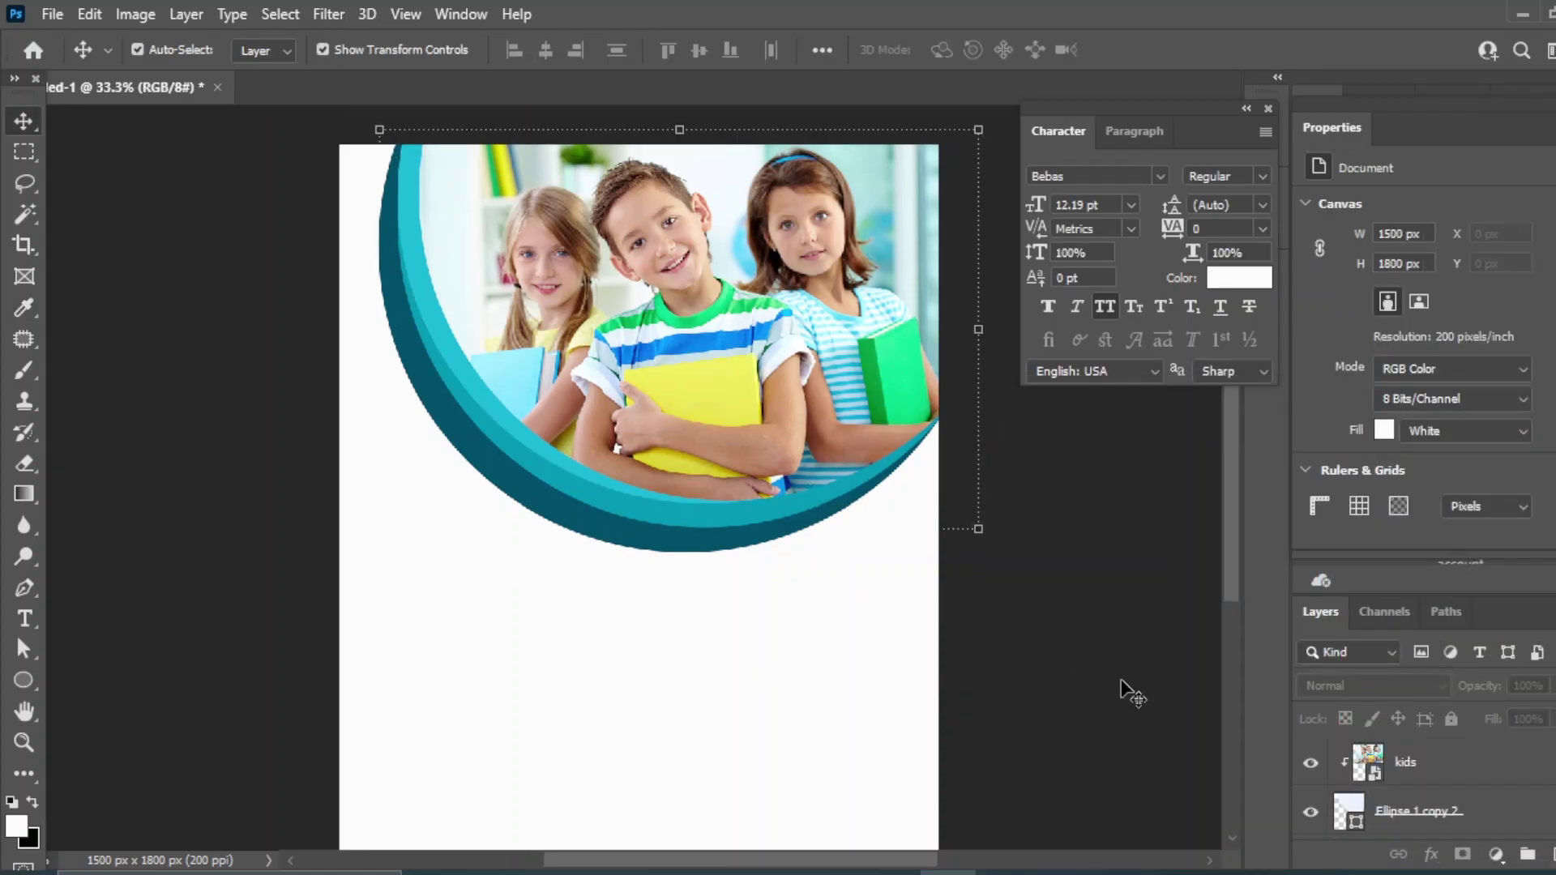
# Change the fill of the background rectangle to the pale blue-grey #e8f0f4.
pyautogui.click(778, 768)
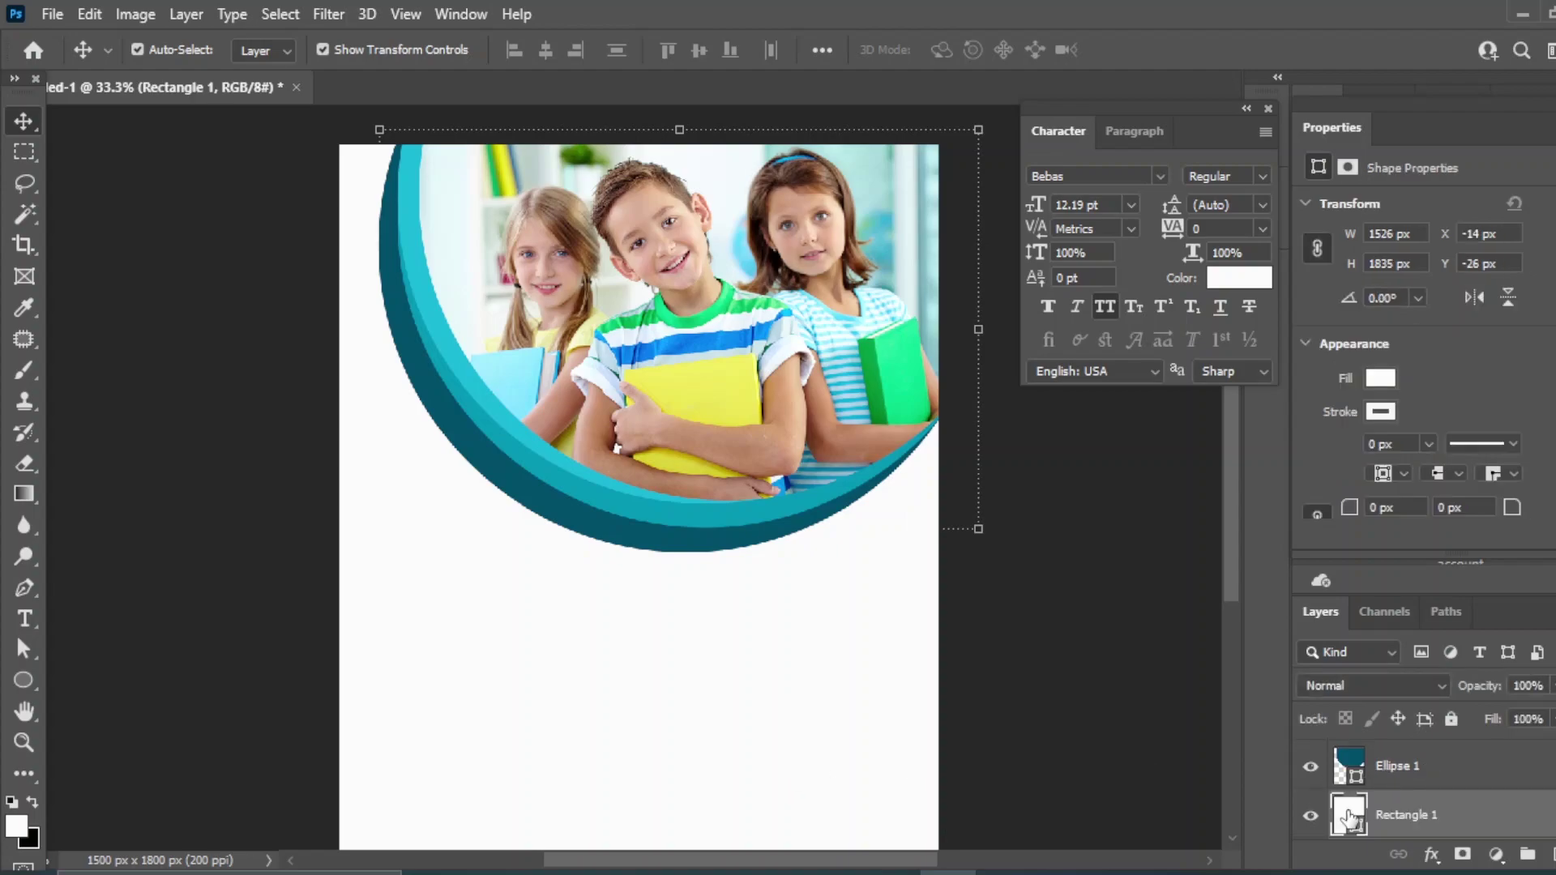
pyautogui.doubleClick(1346, 822)
pyautogui.click(803, 364)
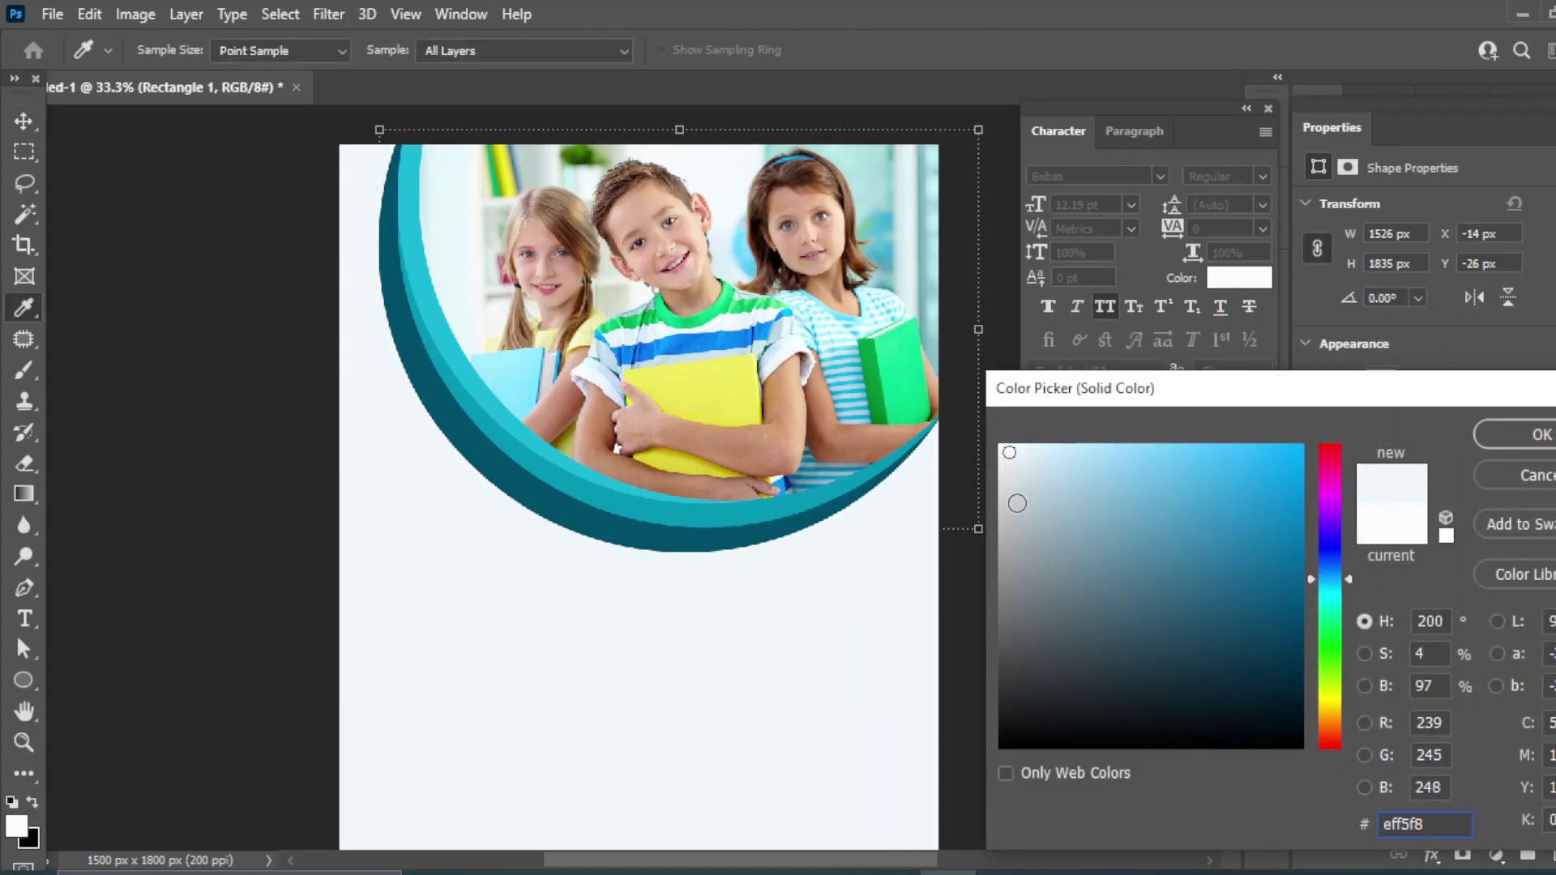
pyautogui.click(1013, 462)
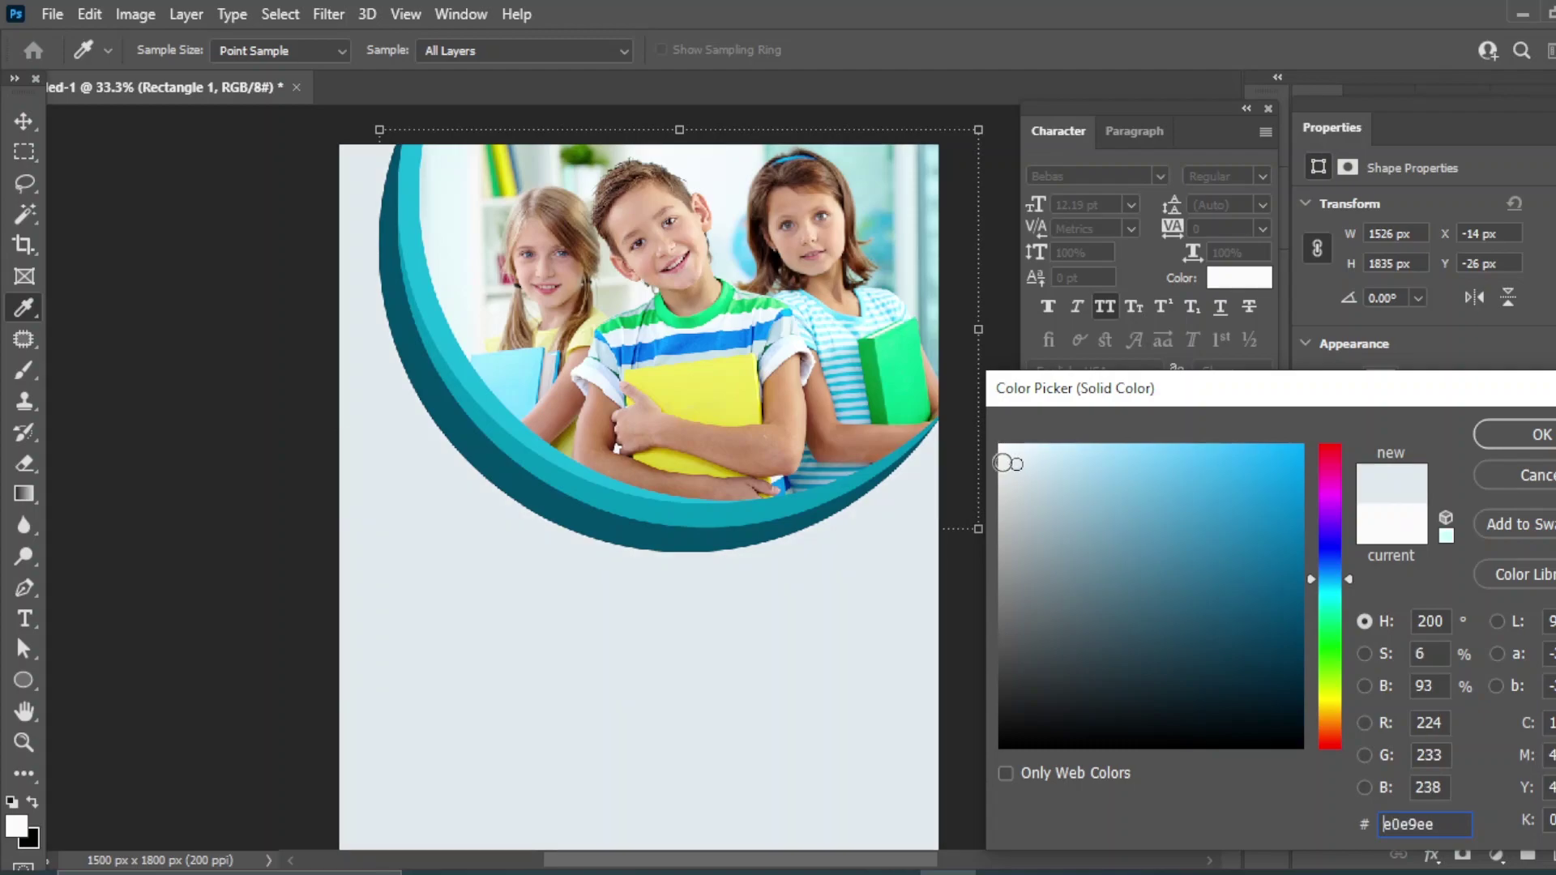
pyautogui.click(1014, 460)
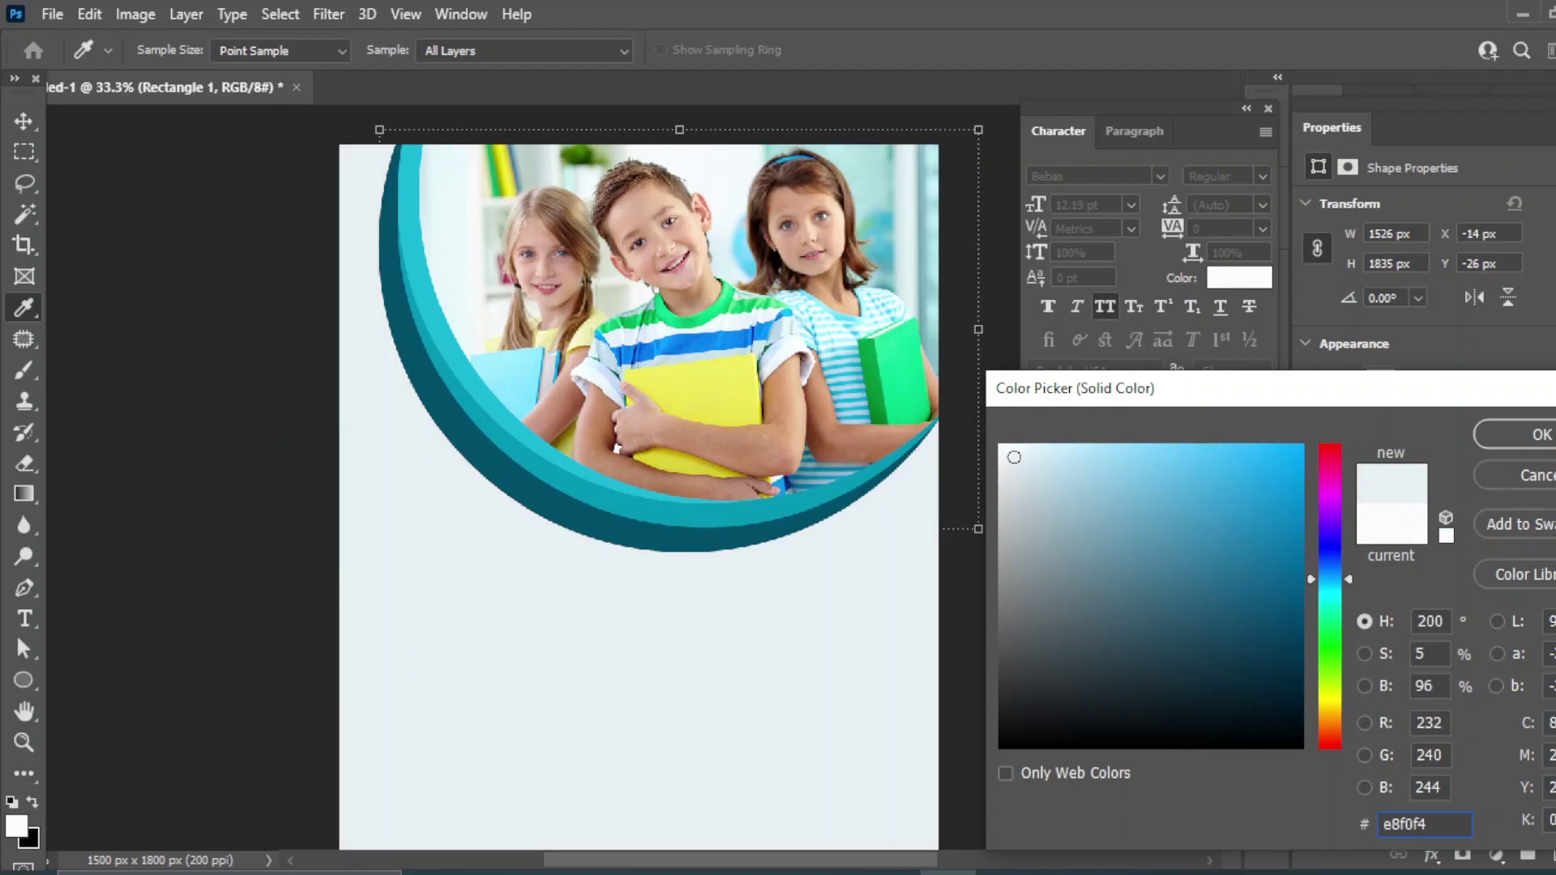
pyautogui.click(1523, 434)
pyautogui.click(1115, 658)
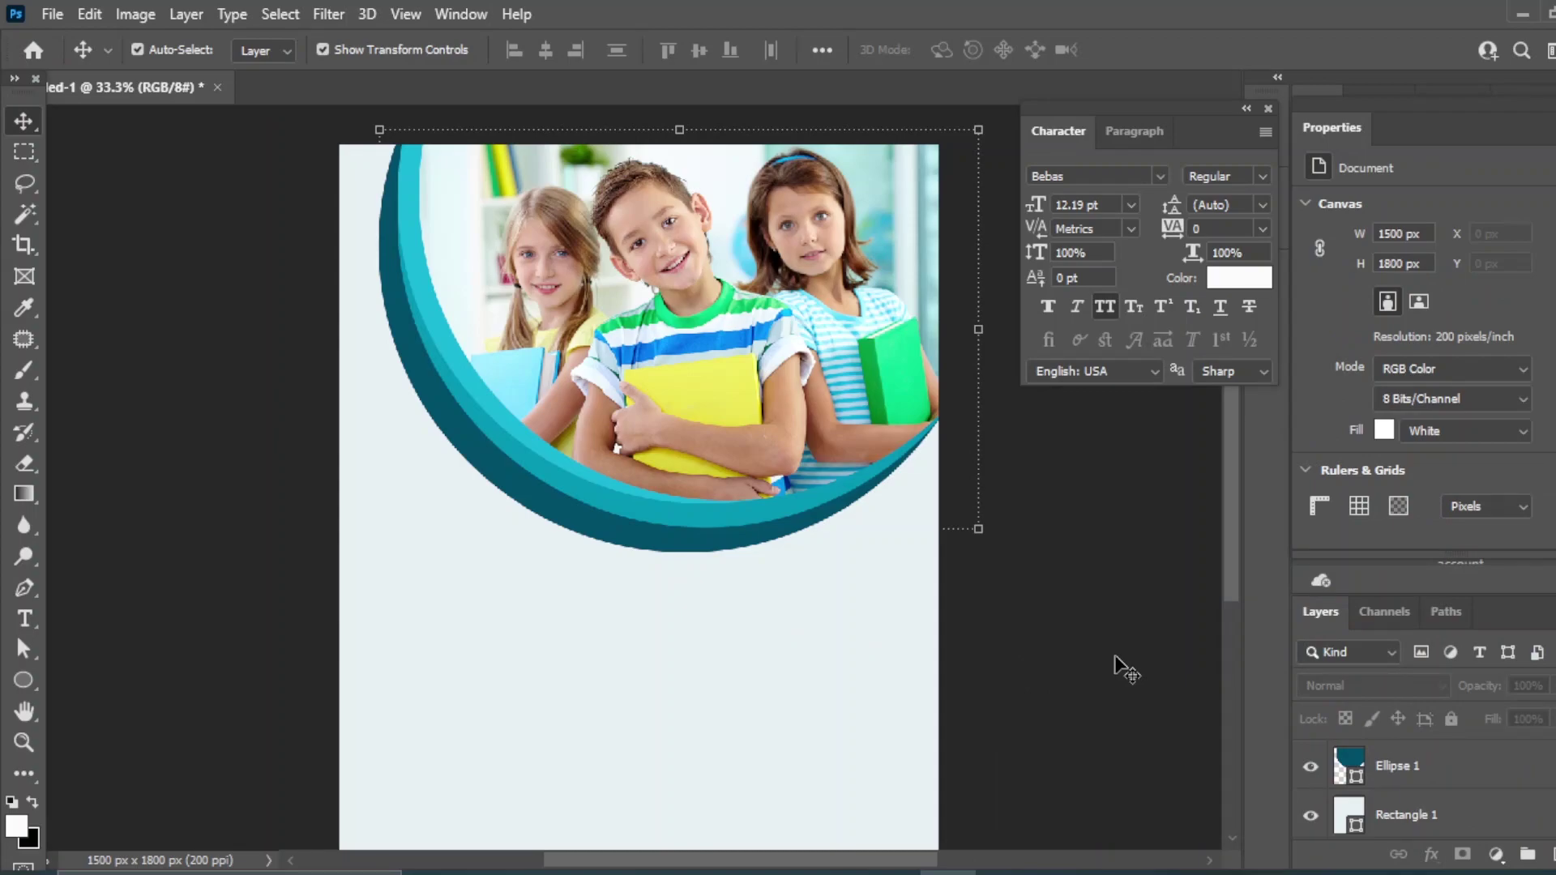
# Add a new layer above the kids photo and set the foreground colour to the outer circle's dark teal.
pyautogui.click(1549, 856)
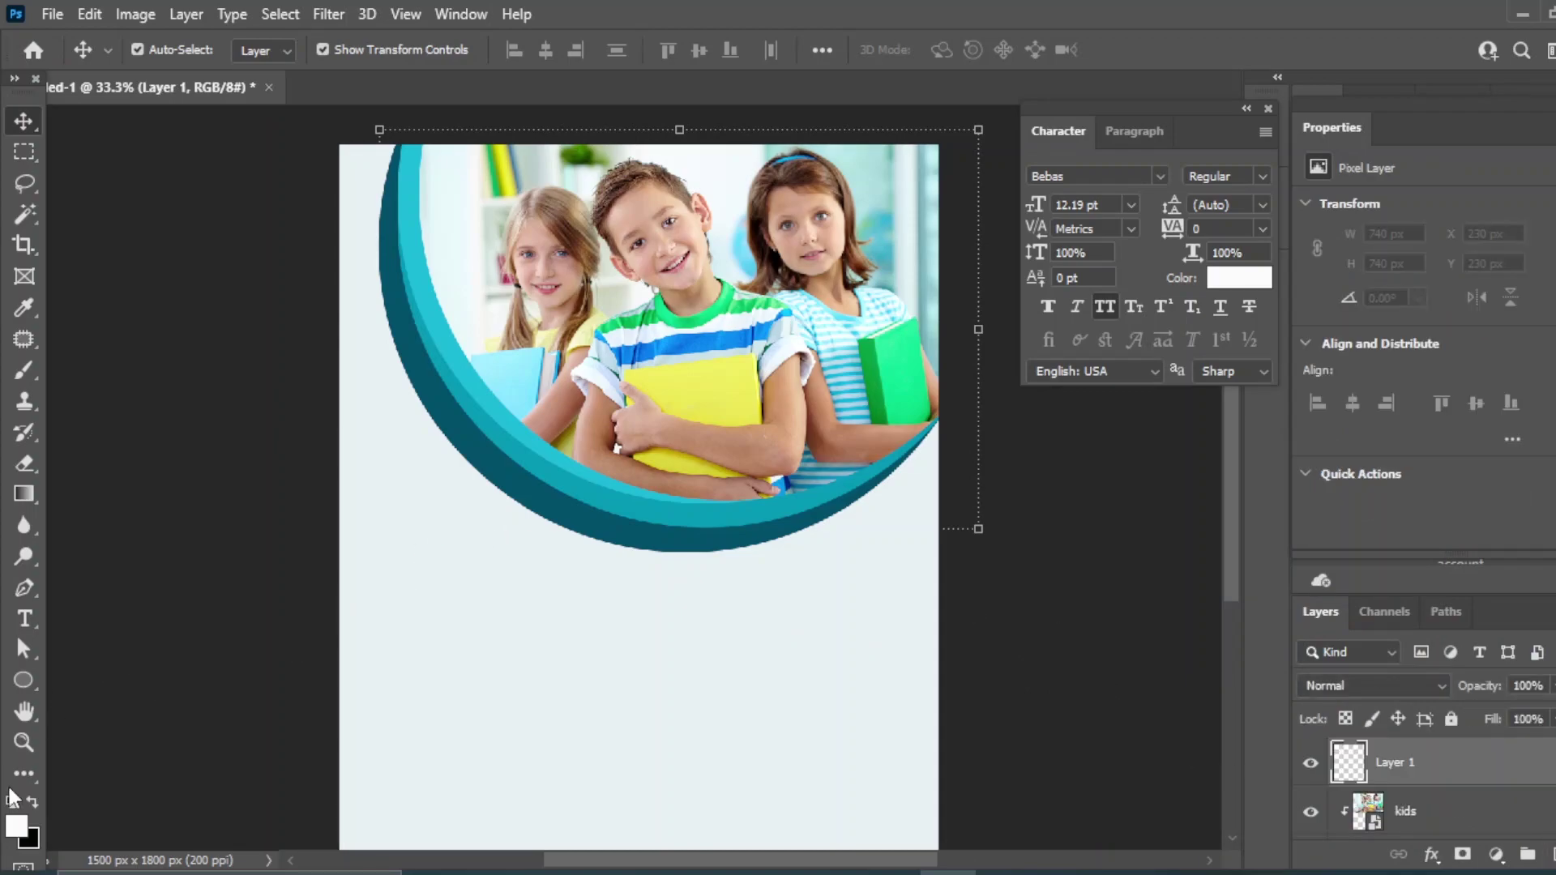
pyautogui.click(15, 828)
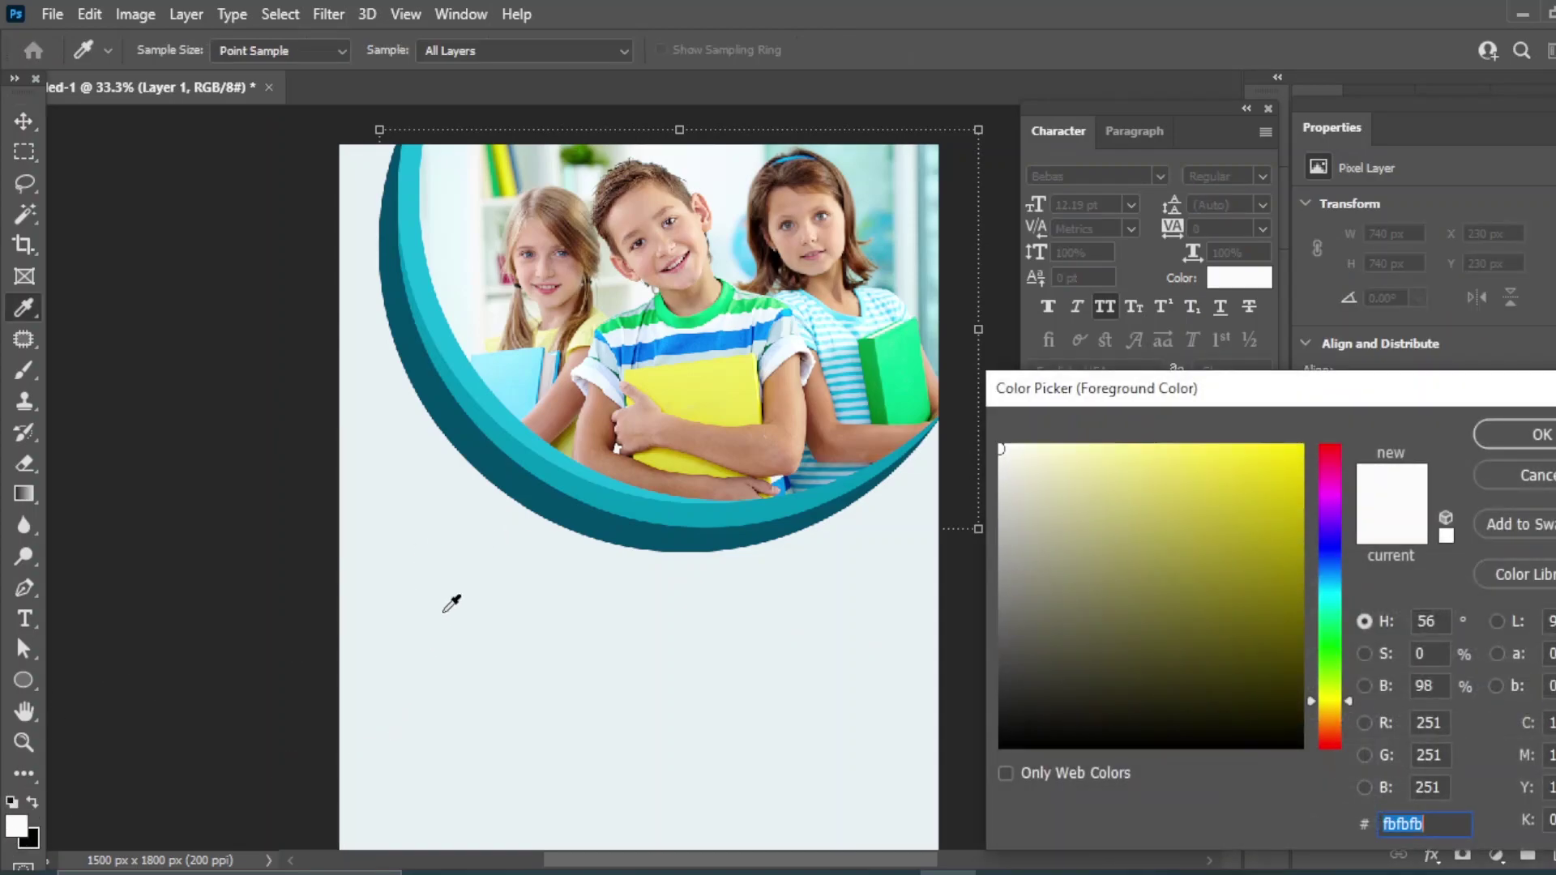
pyautogui.click(452, 413)
pyautogui.click(1534, 440)
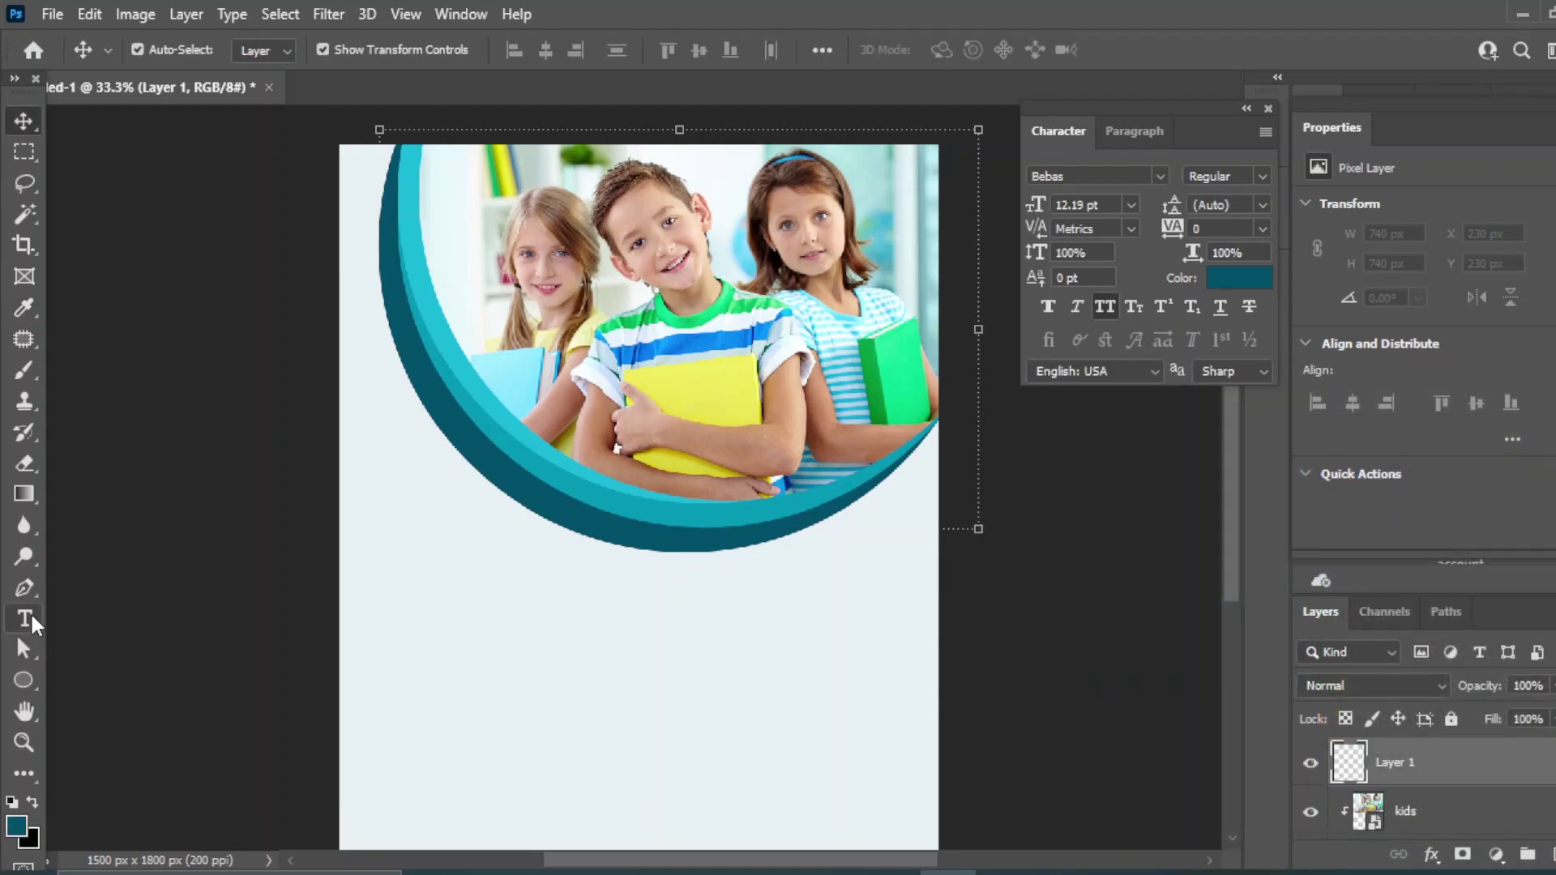
# Add the text SCHOOL in dark teal on the empty area below the circles.
pyautogui.moveTo(24, 618); pyautogui.dragTo(192, 615)
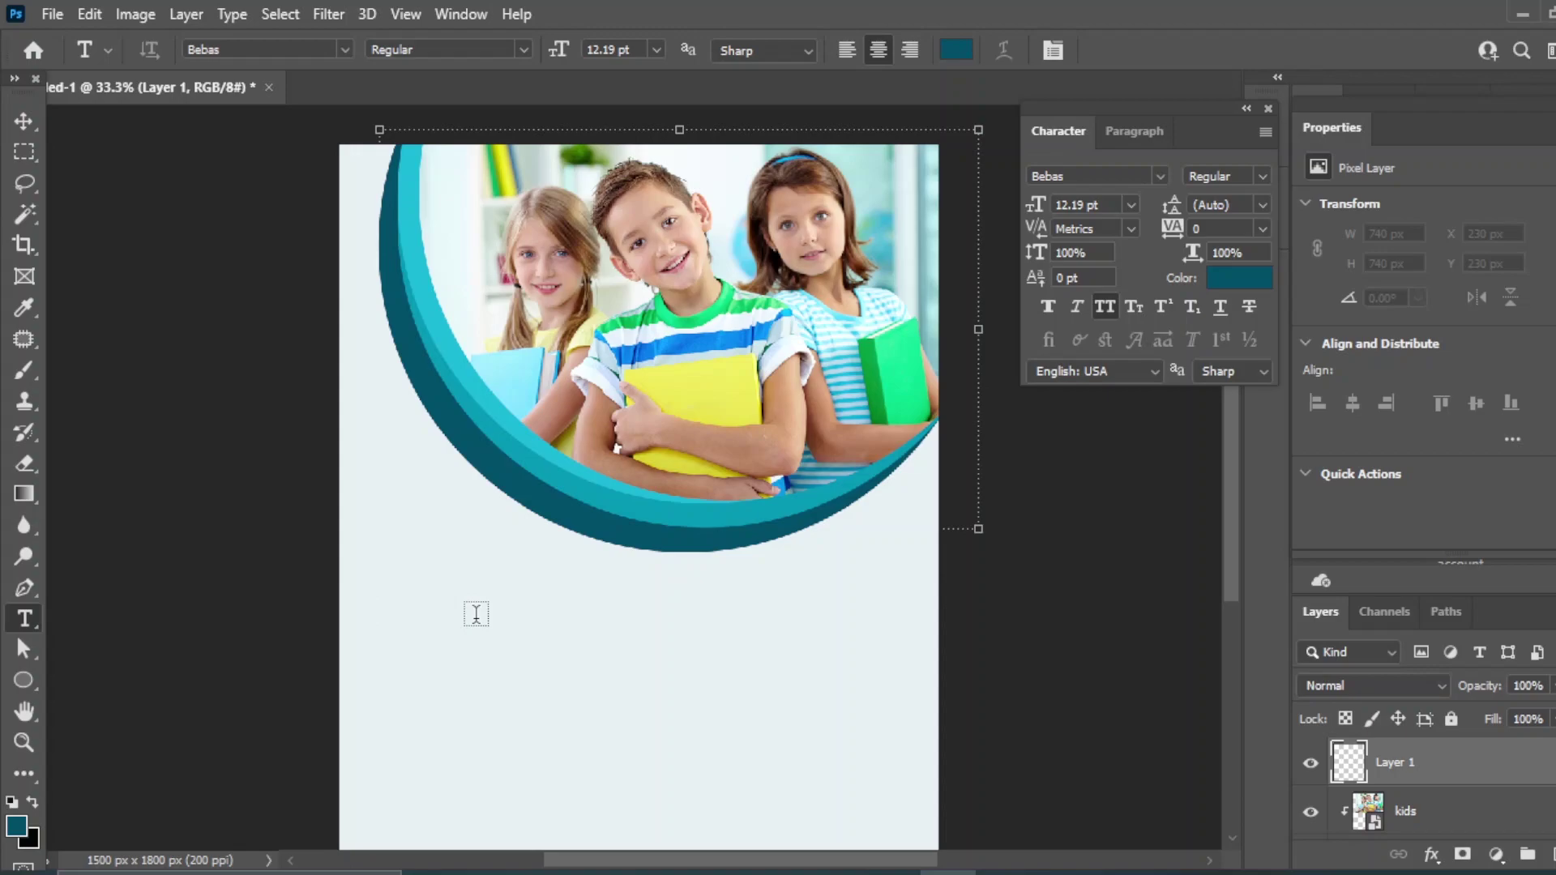
pyautogui.click(476, 614)
pyautogui.write('SCHO')
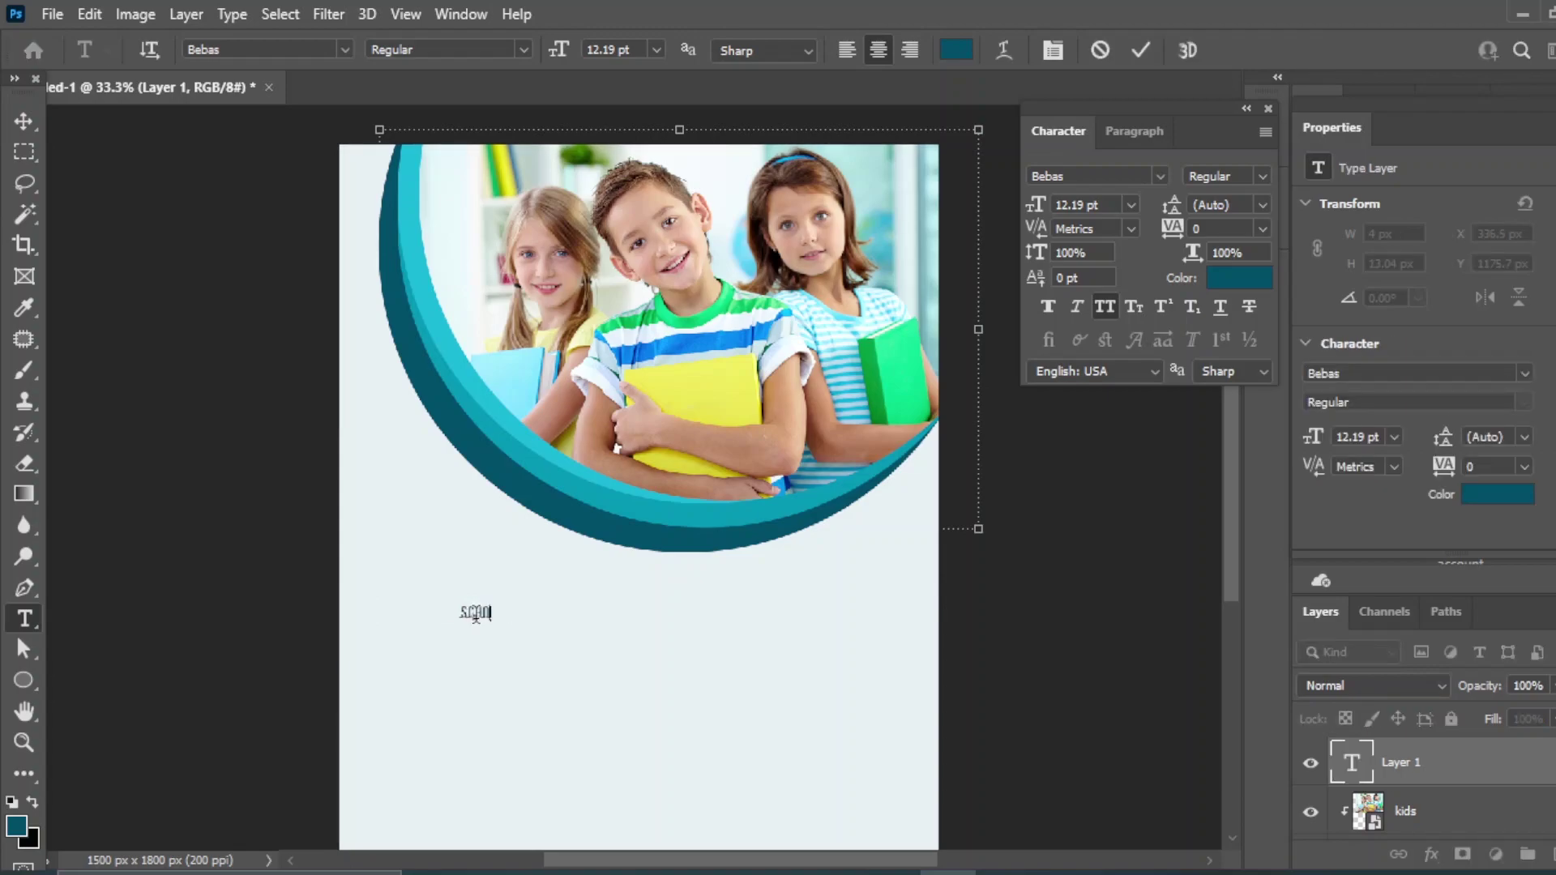
pyautogui.write('OL')
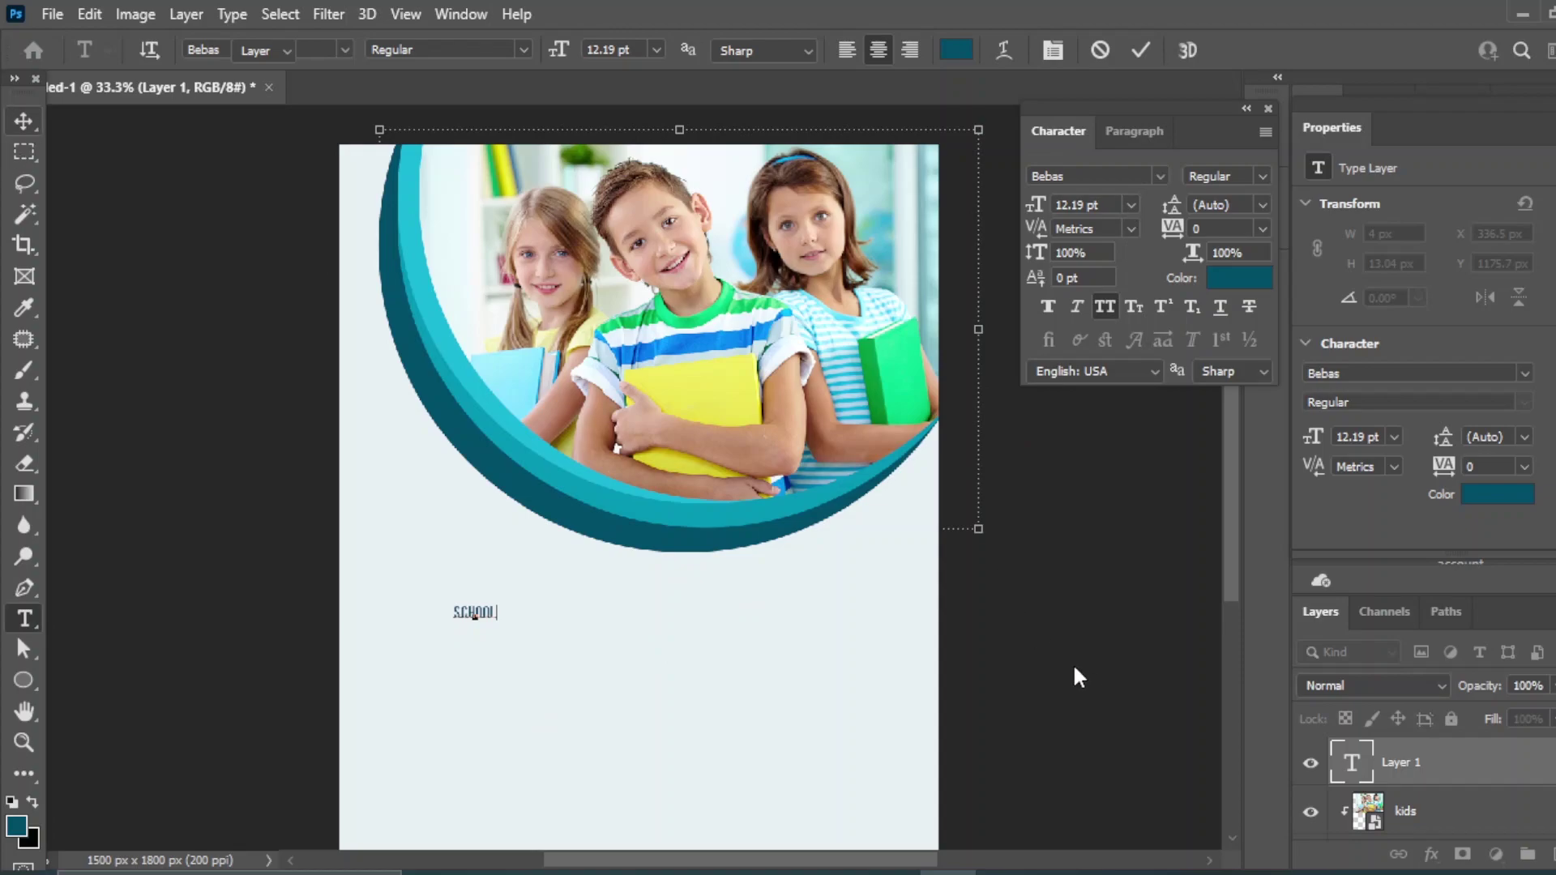
pyautogui.hotkey('ctrl', 'Return')
pyautogui.press('v')
# Duplicate the SCHOOL text to its right and change the copy's wording to ADMISSION.
pyautogui.moveTo(1458, 766); pyautogui.dragTo(1527, 854)
pyautogui.moveTo(477, 613); pyautogui.dragTo(707, 601)
pyautogui.click(24, 618)
pyautogui.write('ADMIS')
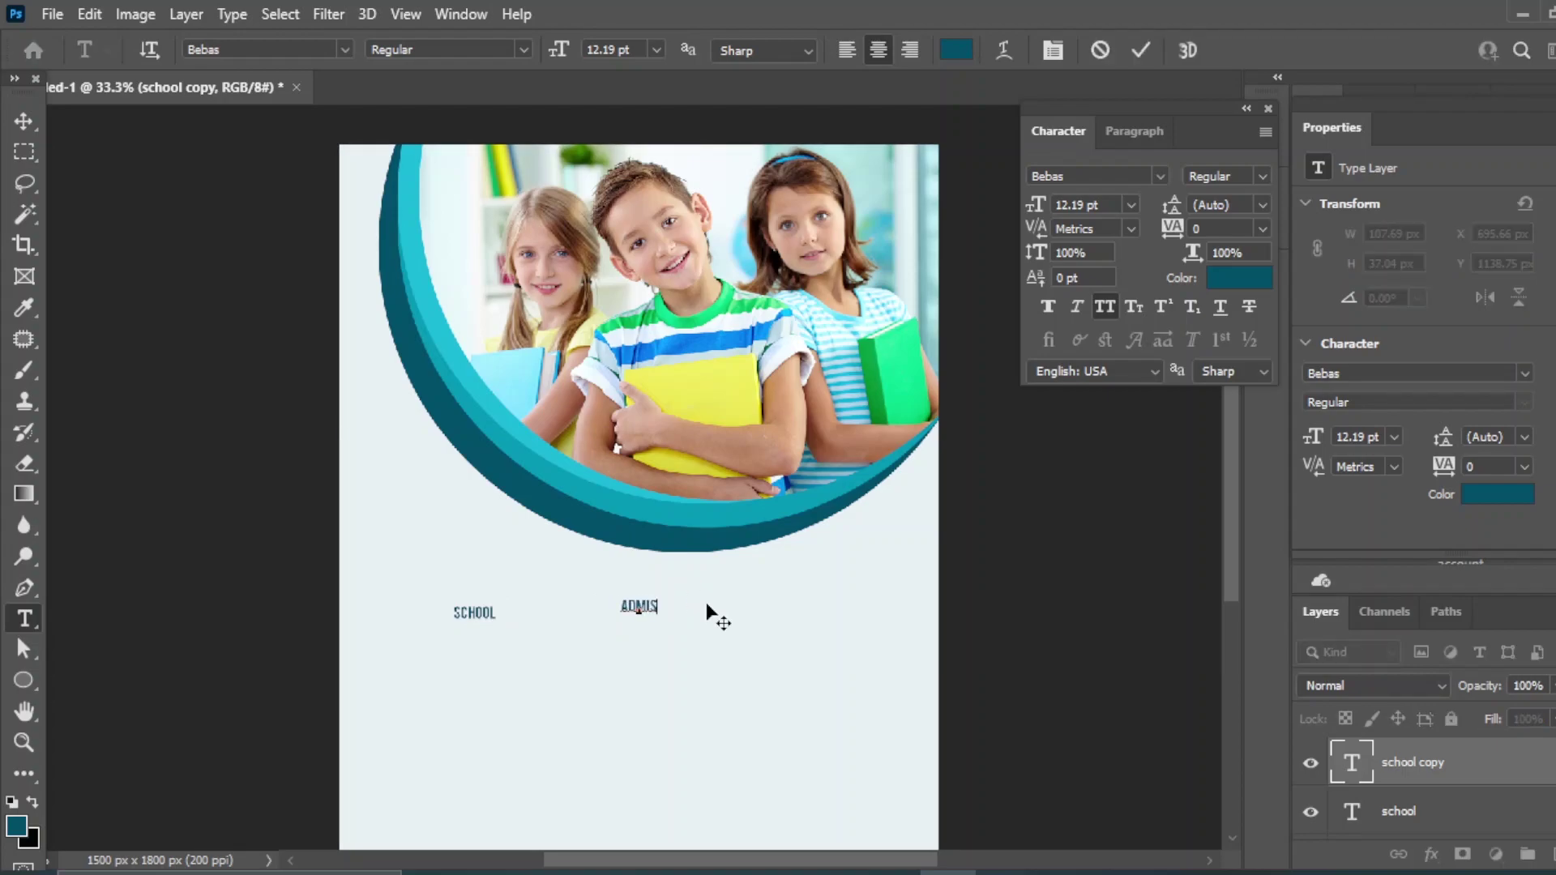
pyautogui.write('SION')
pyautogui.hotkey('ctrl', 'Return')
pyautogui.press('v')
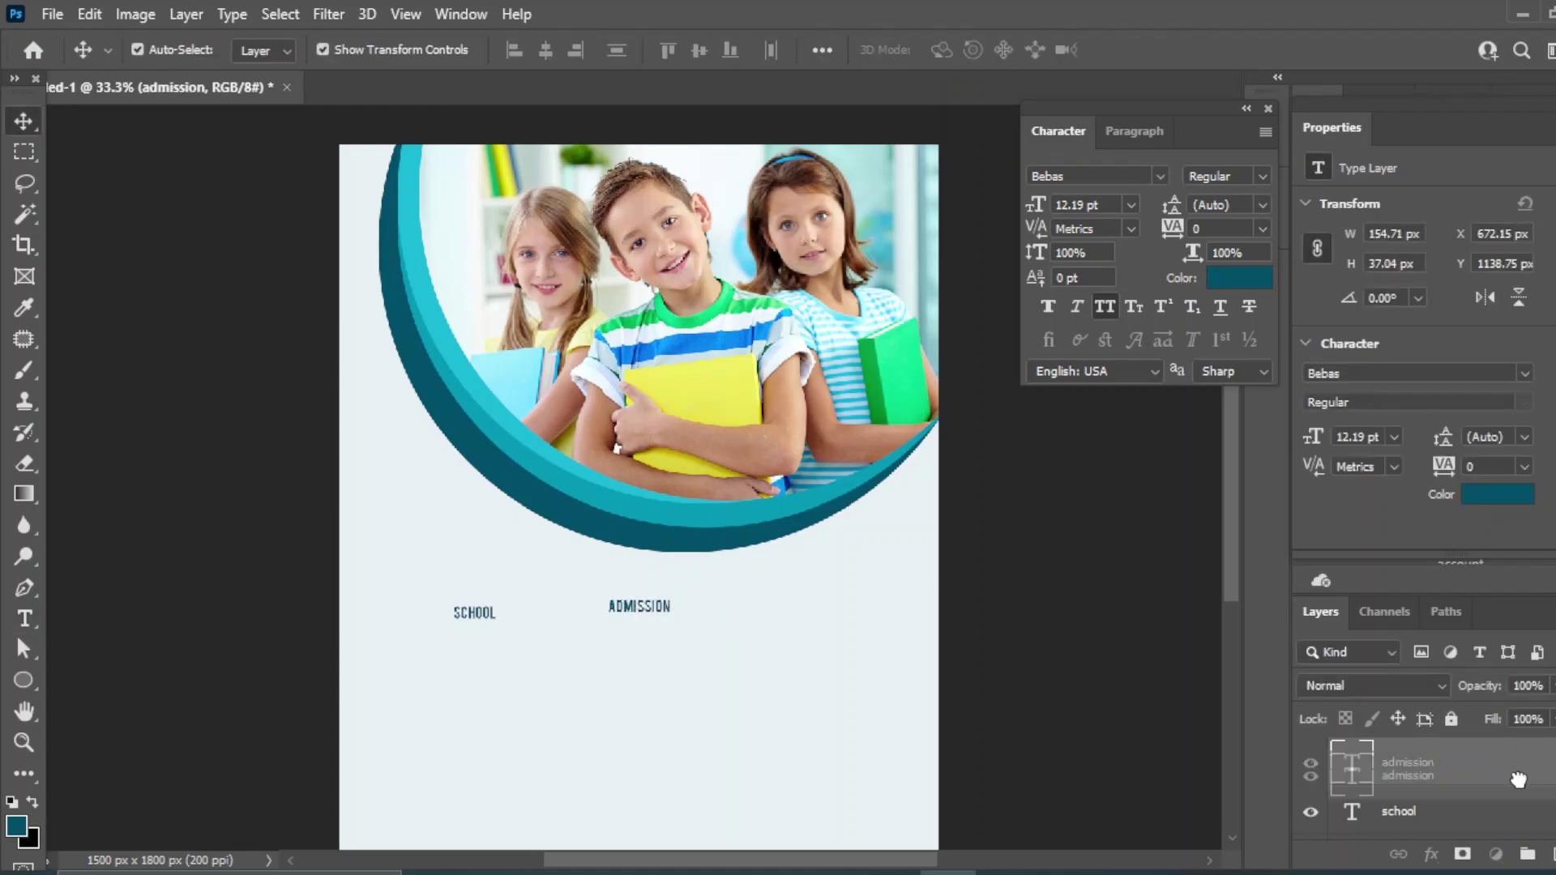
# Duplicate the ADMISSION text directly below it and change the copy's wording to 2024.
pyautogui.hotkey('ctrl', 'j')
pyautogui.moveTo(619, 601); pyautogui.dragTo(437, 652)
pyautogui.moveTo(25, 618); pyautogui.dragTo(121, 620)
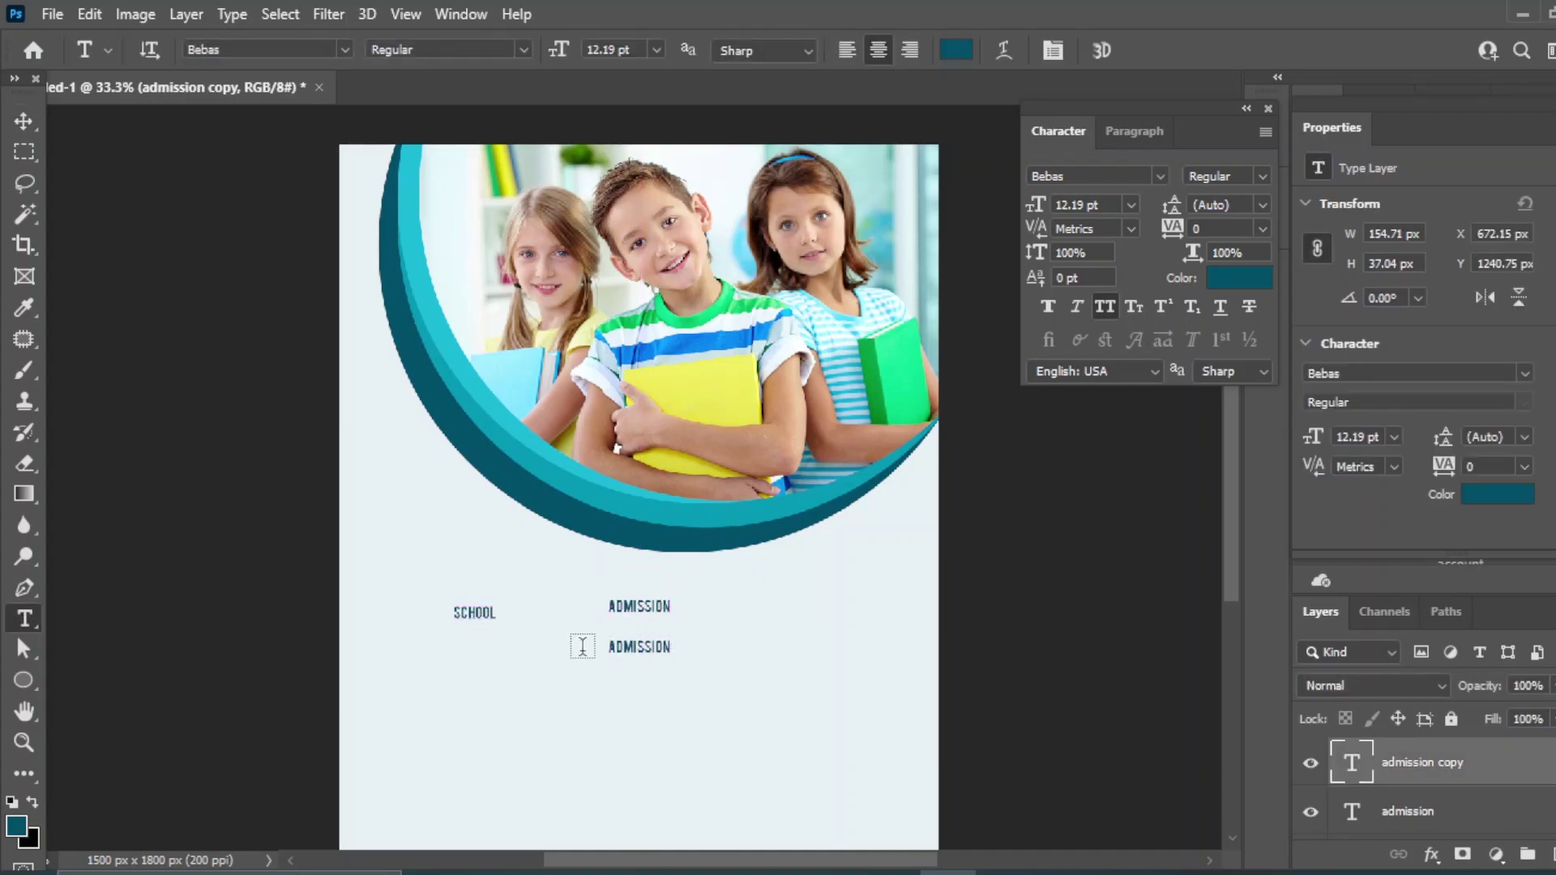
pyautogui.moveTo(613, 647); pyautogui.dragTo(691, 644)
pyautogui.press('BackSpace')
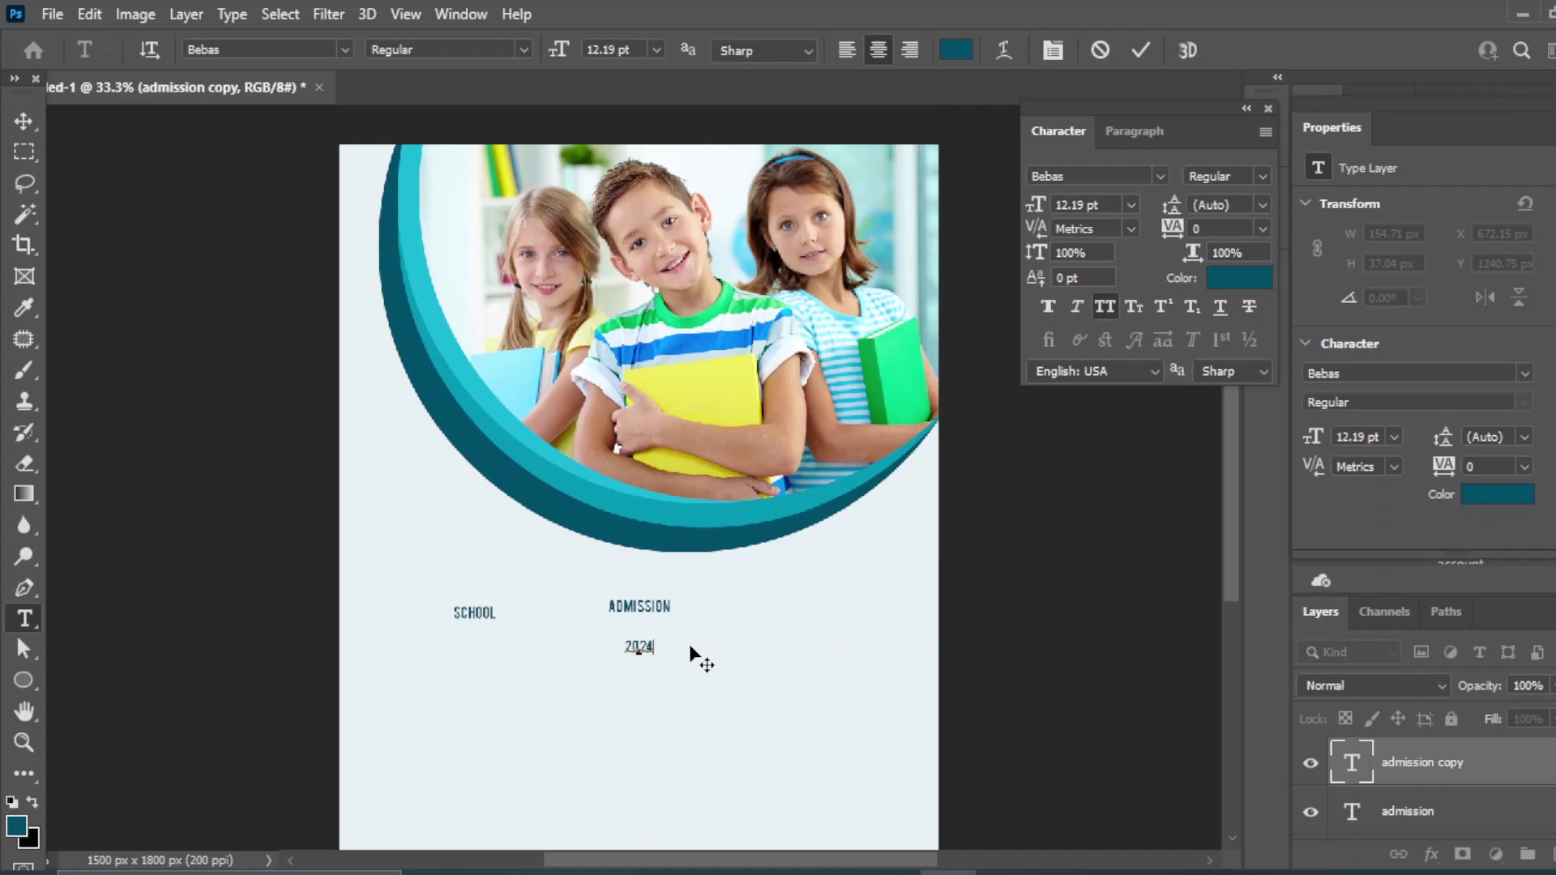
pyautogui.click(24, 121)
pyautogui.click(1059, 640)
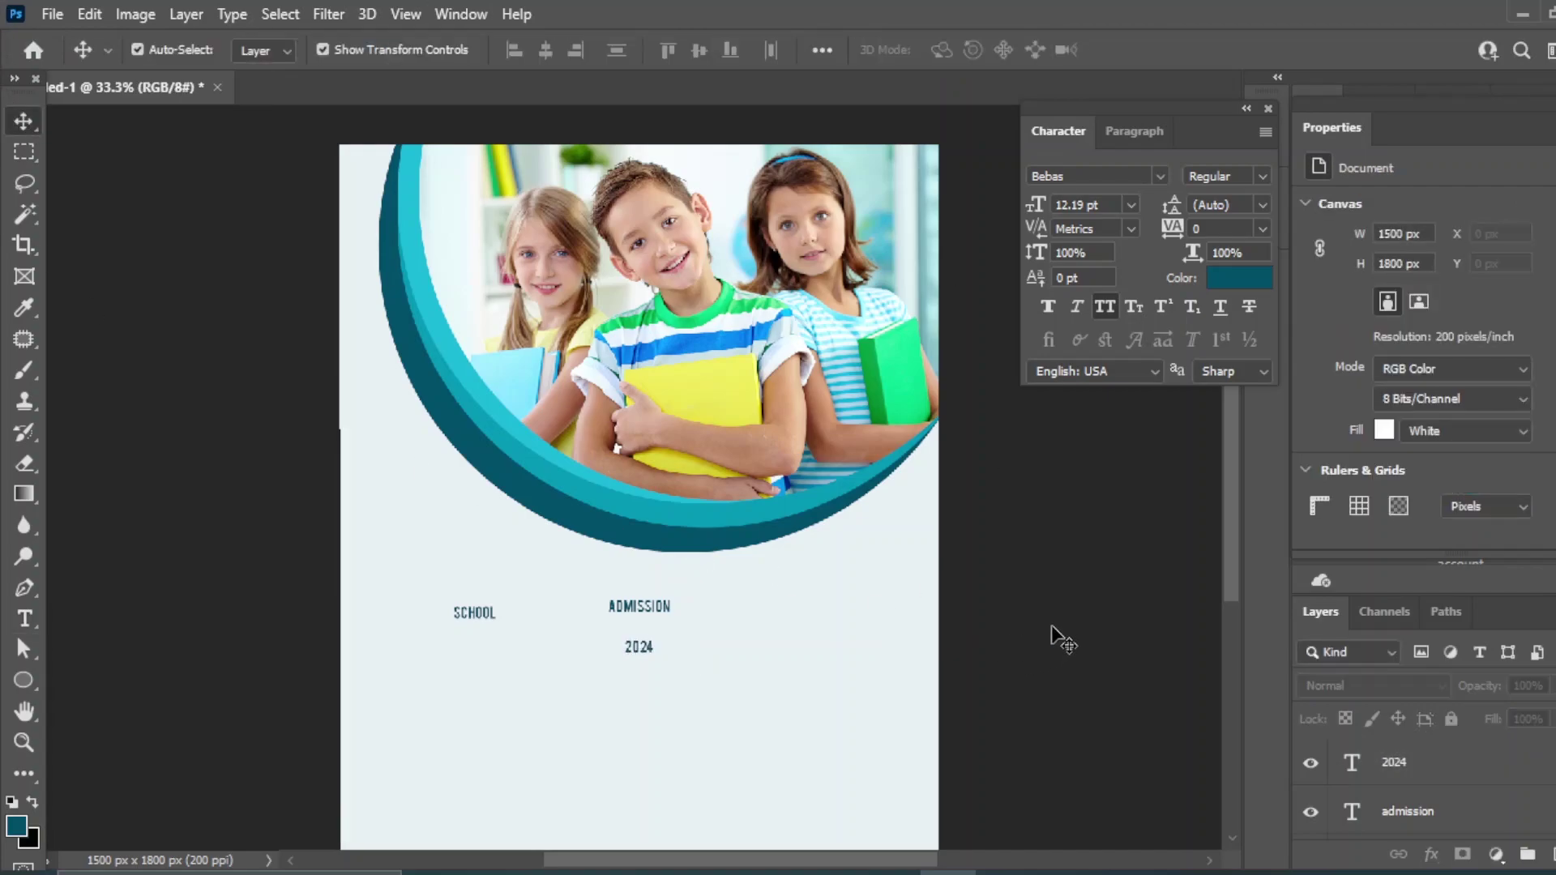
# Move SCHOOL up to the canvas's left edge beside the circle and set it in Aprikas Black Demo at 36 pt.
pyautogui.moveTo(484, 616); pyautogui.dragTo(387, 510)
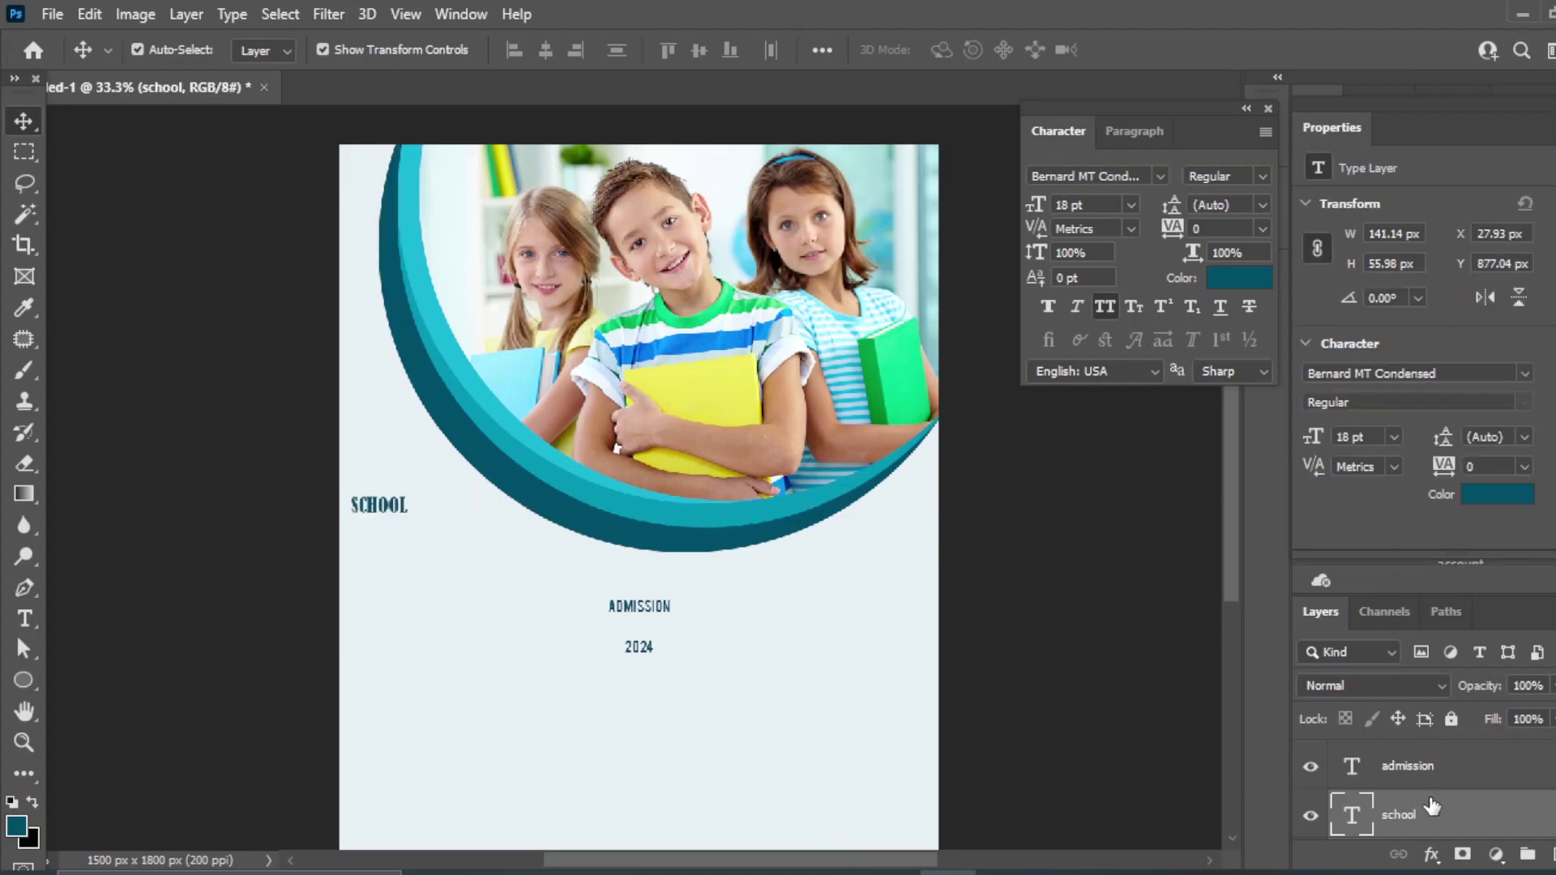
pyautogui.click(1160, 176)
pyautogui.scroll(-15, 1357, 729)
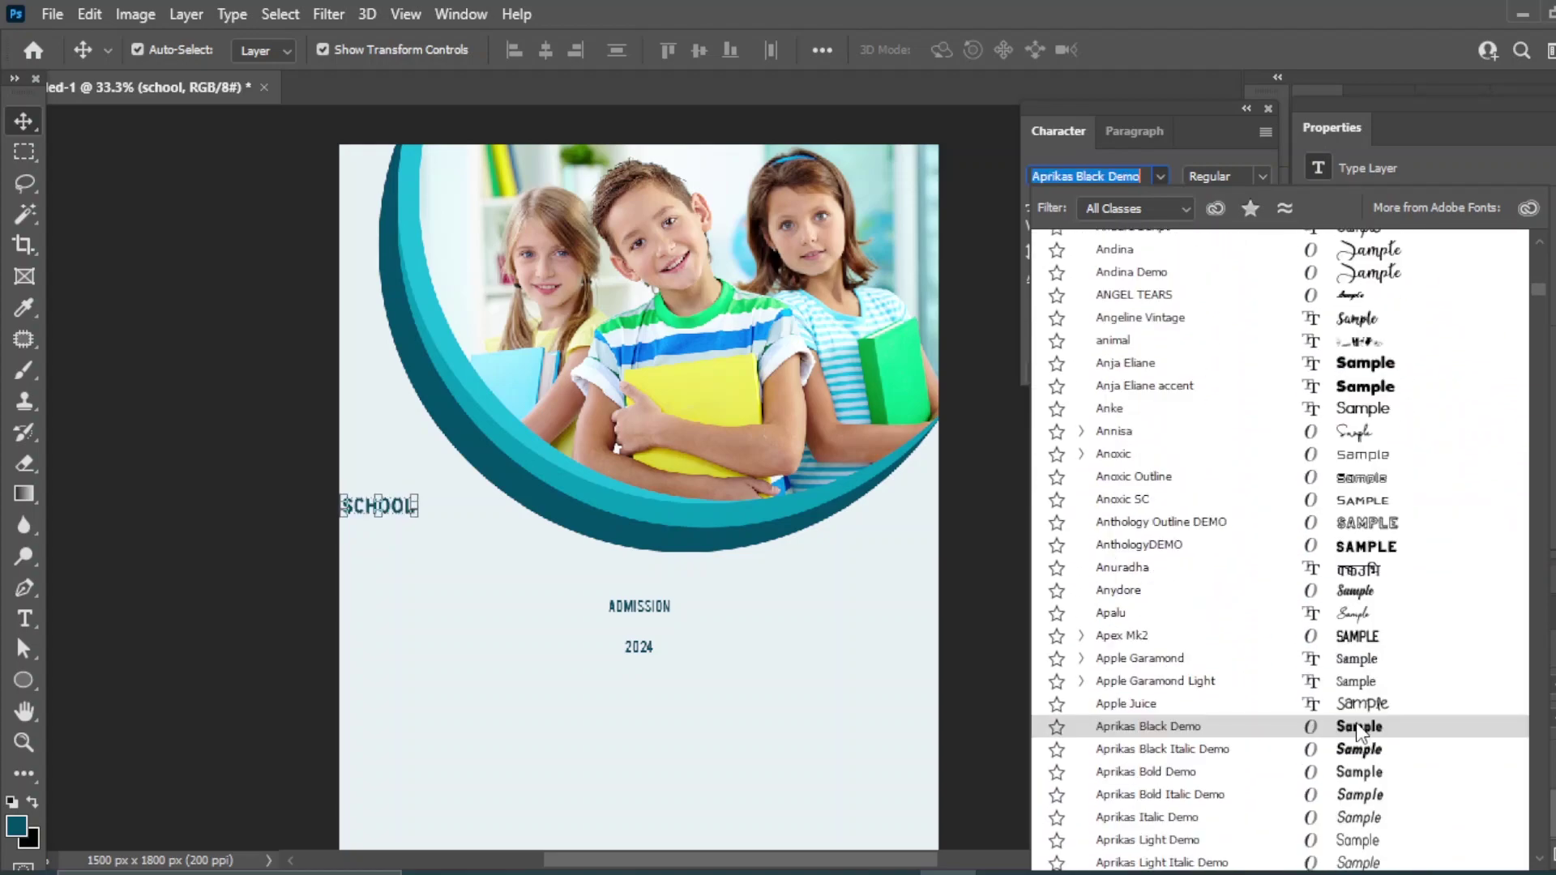
pyautogui.click(1367, 727)
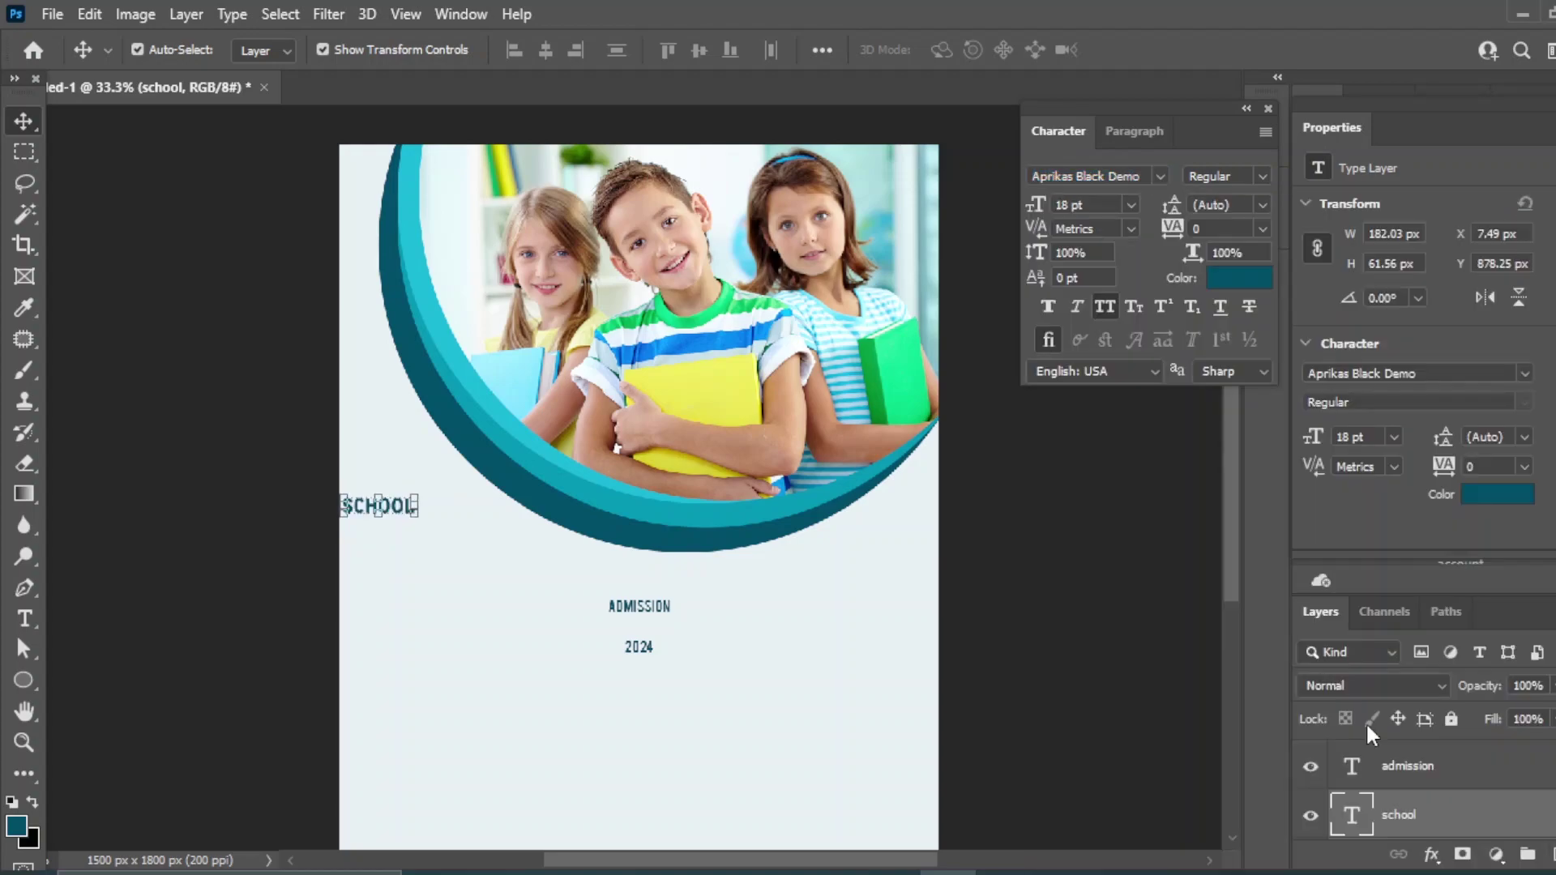
pyautogui.click(1131, 207)
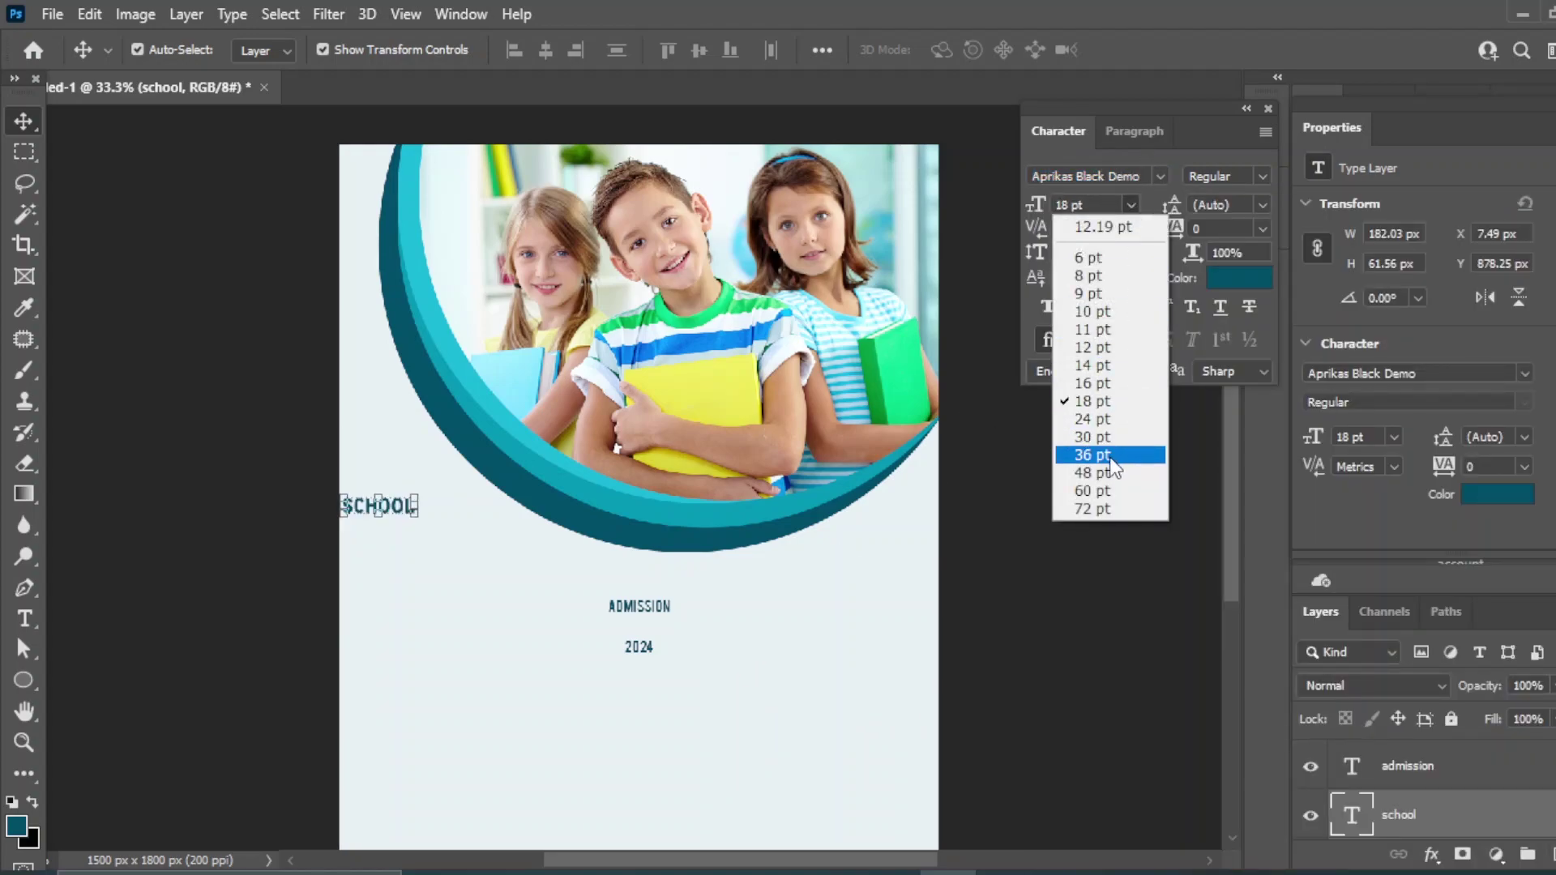
pyautogui.click(1071, 451)
# Scale the SCHOOL text up to about 494 px wide and 167 px high.
pyautogui.moveTo(423, 496); pyautogui.dragTo(543, 586)
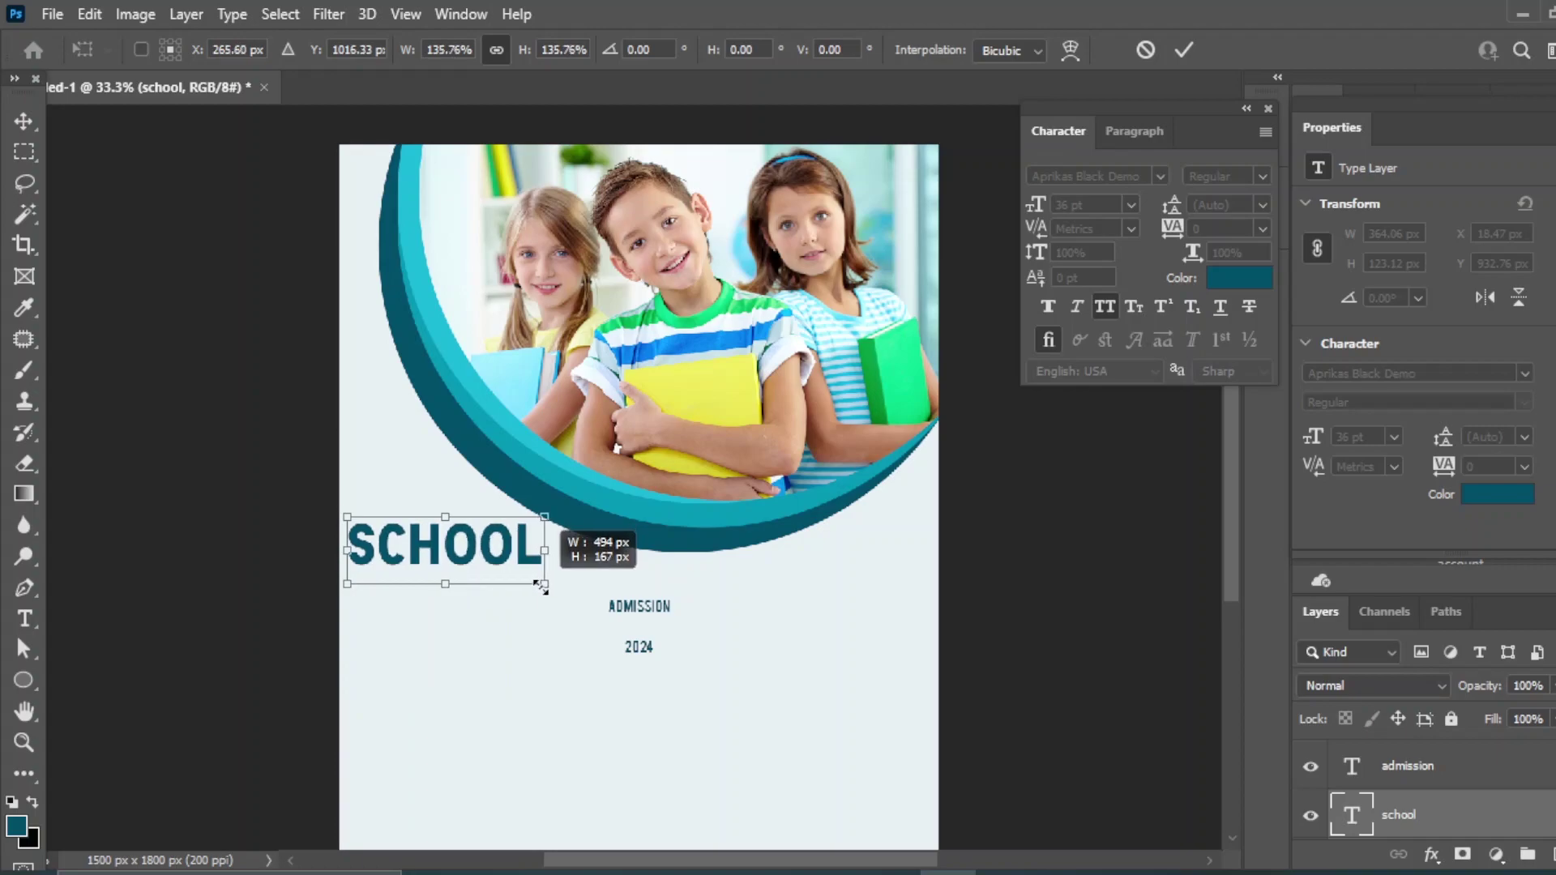
pyautogui.click(24, 121)
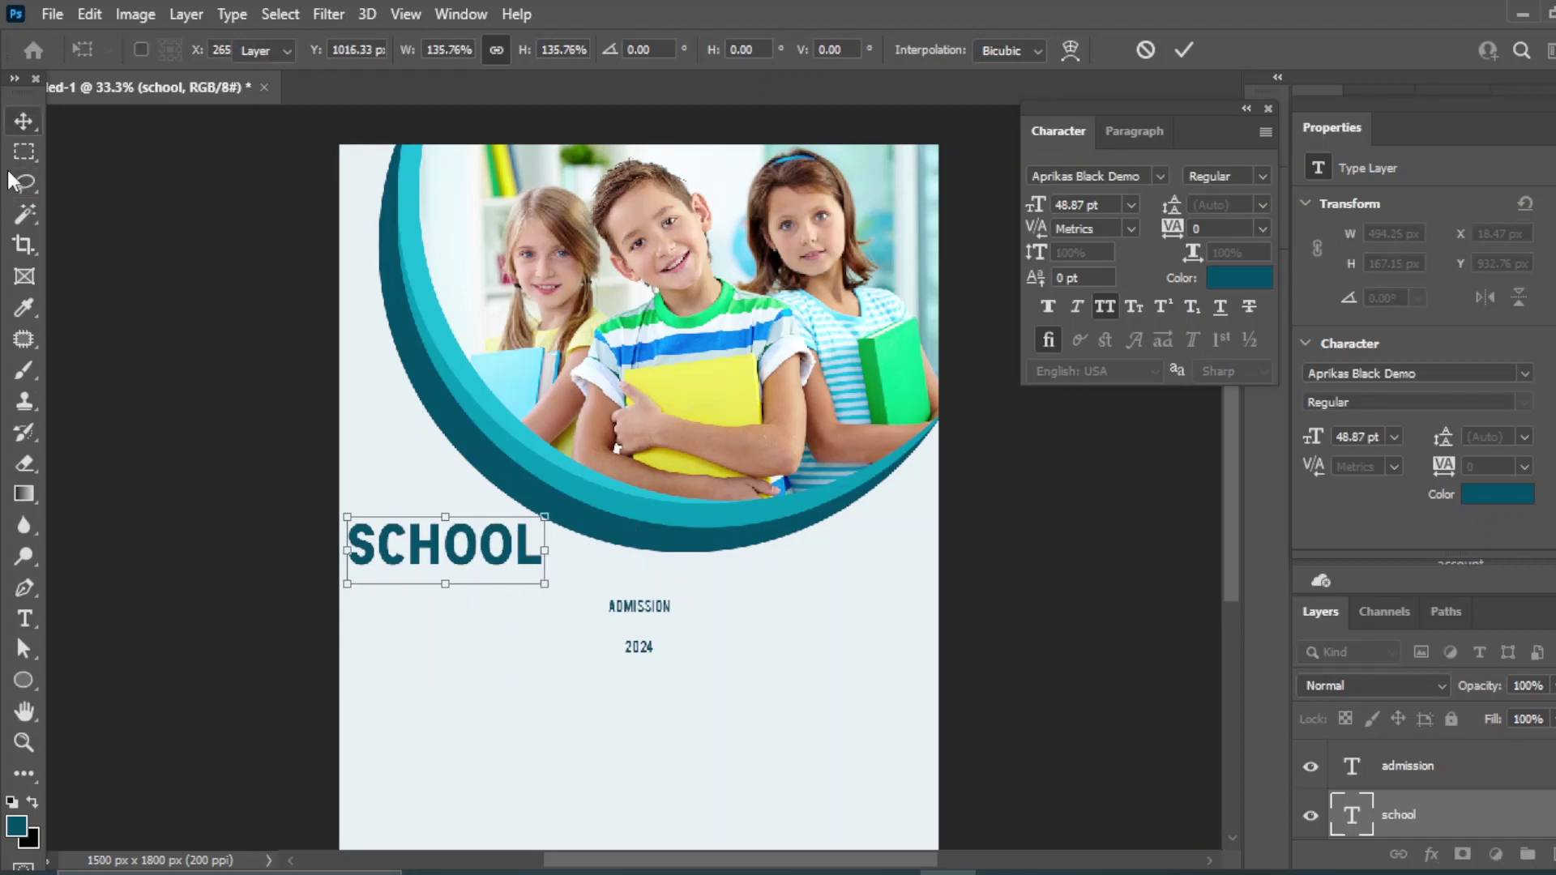
pyautogui.click(1054, 624)
# Nudge the enlarged SCHOOL text down by about 12 px and slightly to the right.
pyautogui.scroll(-2, 681, 605)
pyautogui.click(554, 499)
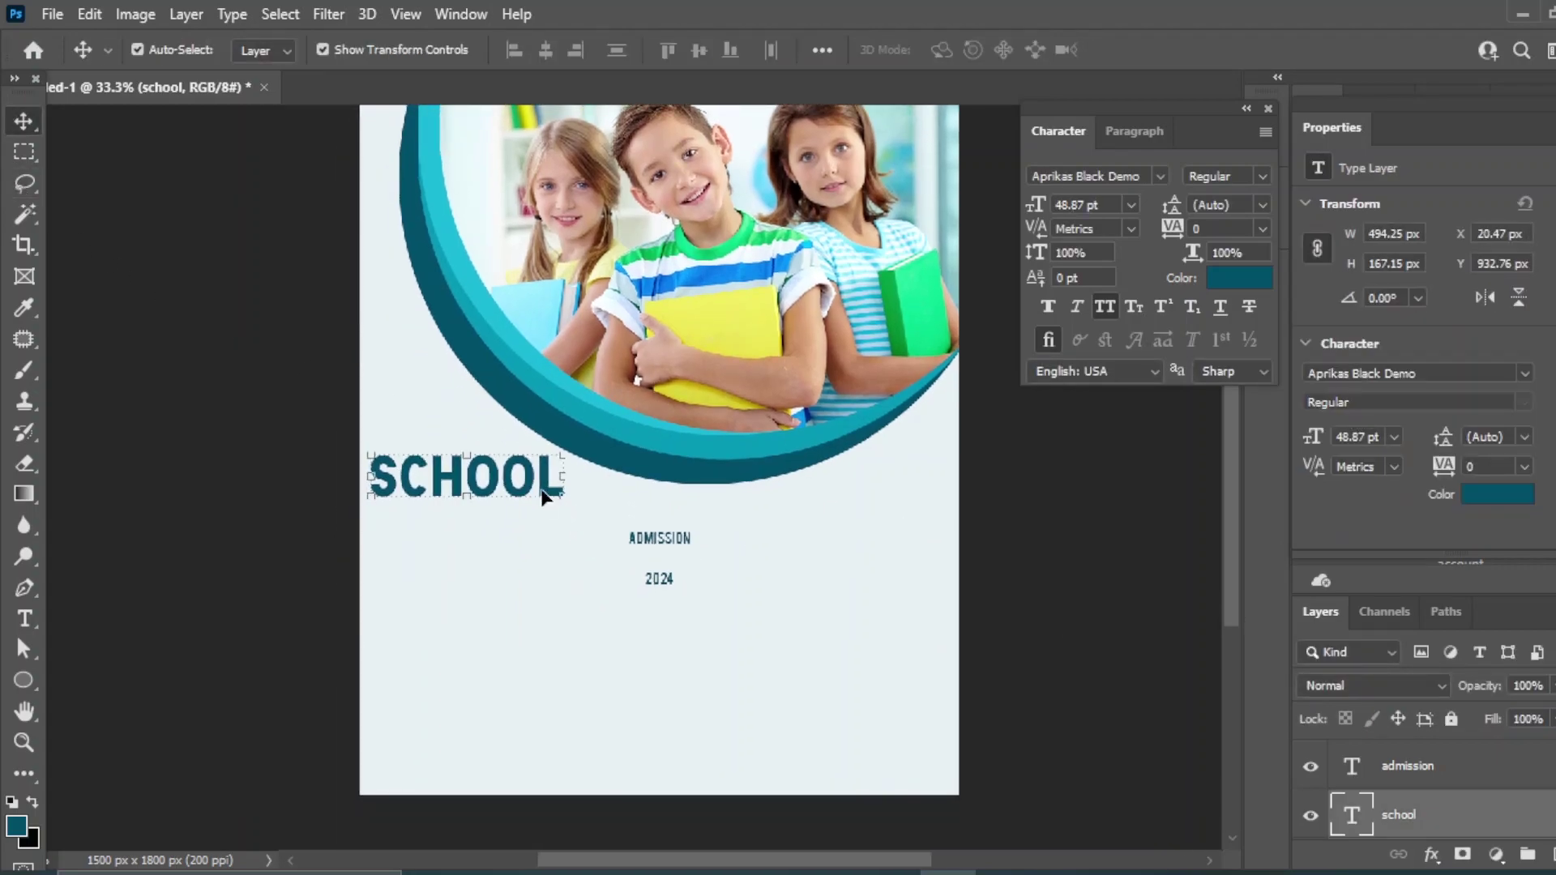
pyautogui.press('Down')
pyautogui.press('Down')
pyautogui.press('Down')
pyautogui.press('Down')
pyautogui.press('Down')
pyautogui.press('Down')
pyautogui.press('Down')
pyautogui.press('Down')
pyautogui.press('Down')
pyautogui.press('Down')
pyautogui.press('Down')
pyautogui.press('Down')
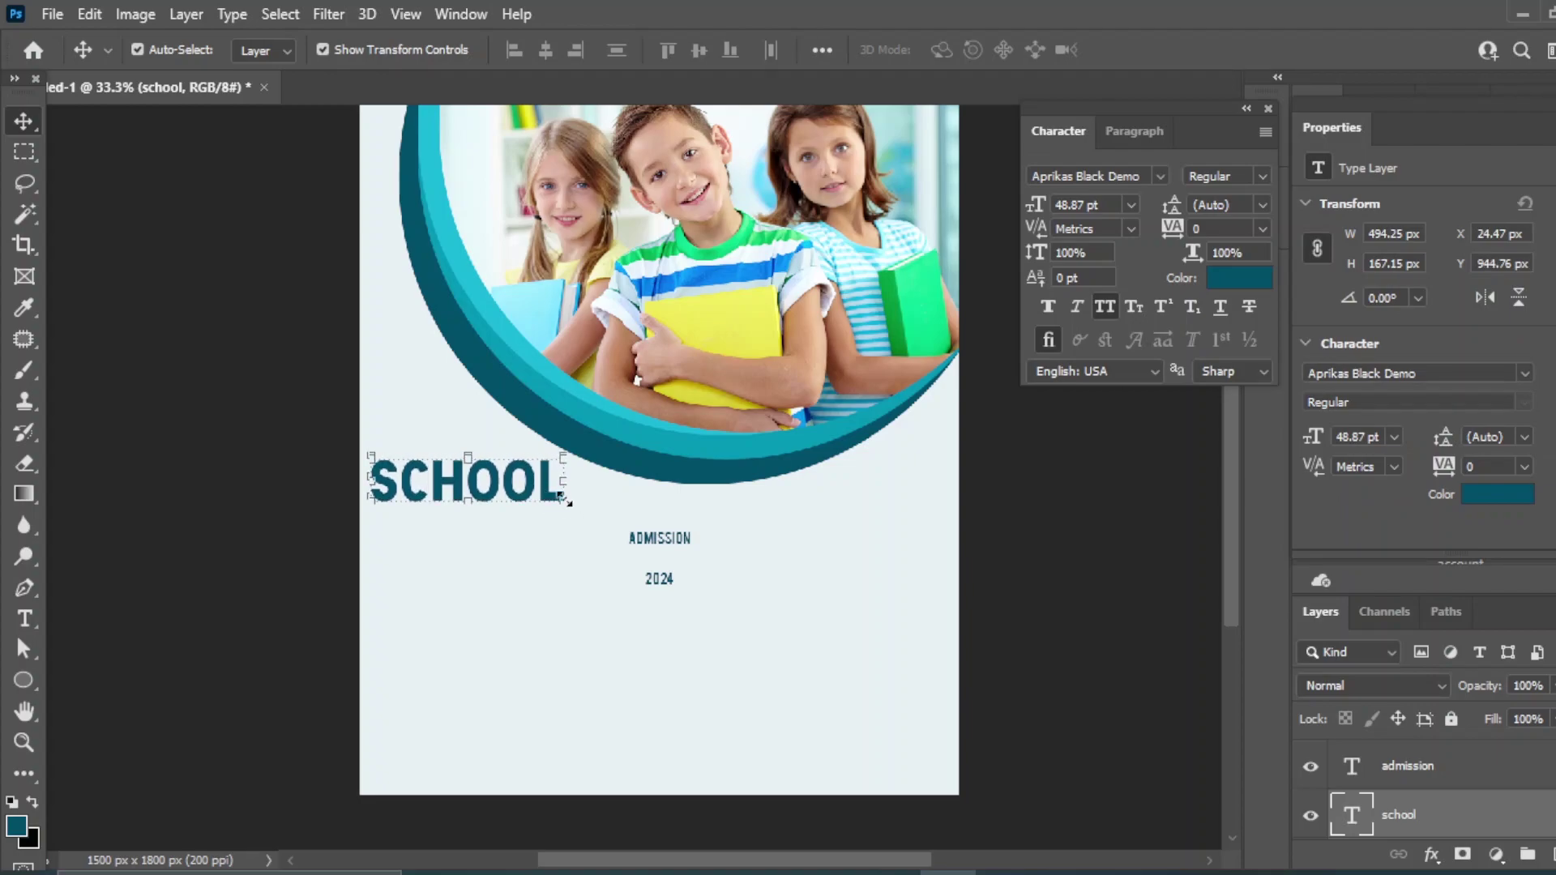
# Return the SCHOOL text to 36 pt, about 364 px wide.
pyautogui.click(561, 495)
pyautogui.moveTo(566, 521); pyautogui.dragTo(547, 508)
pyautogui.press('Return')
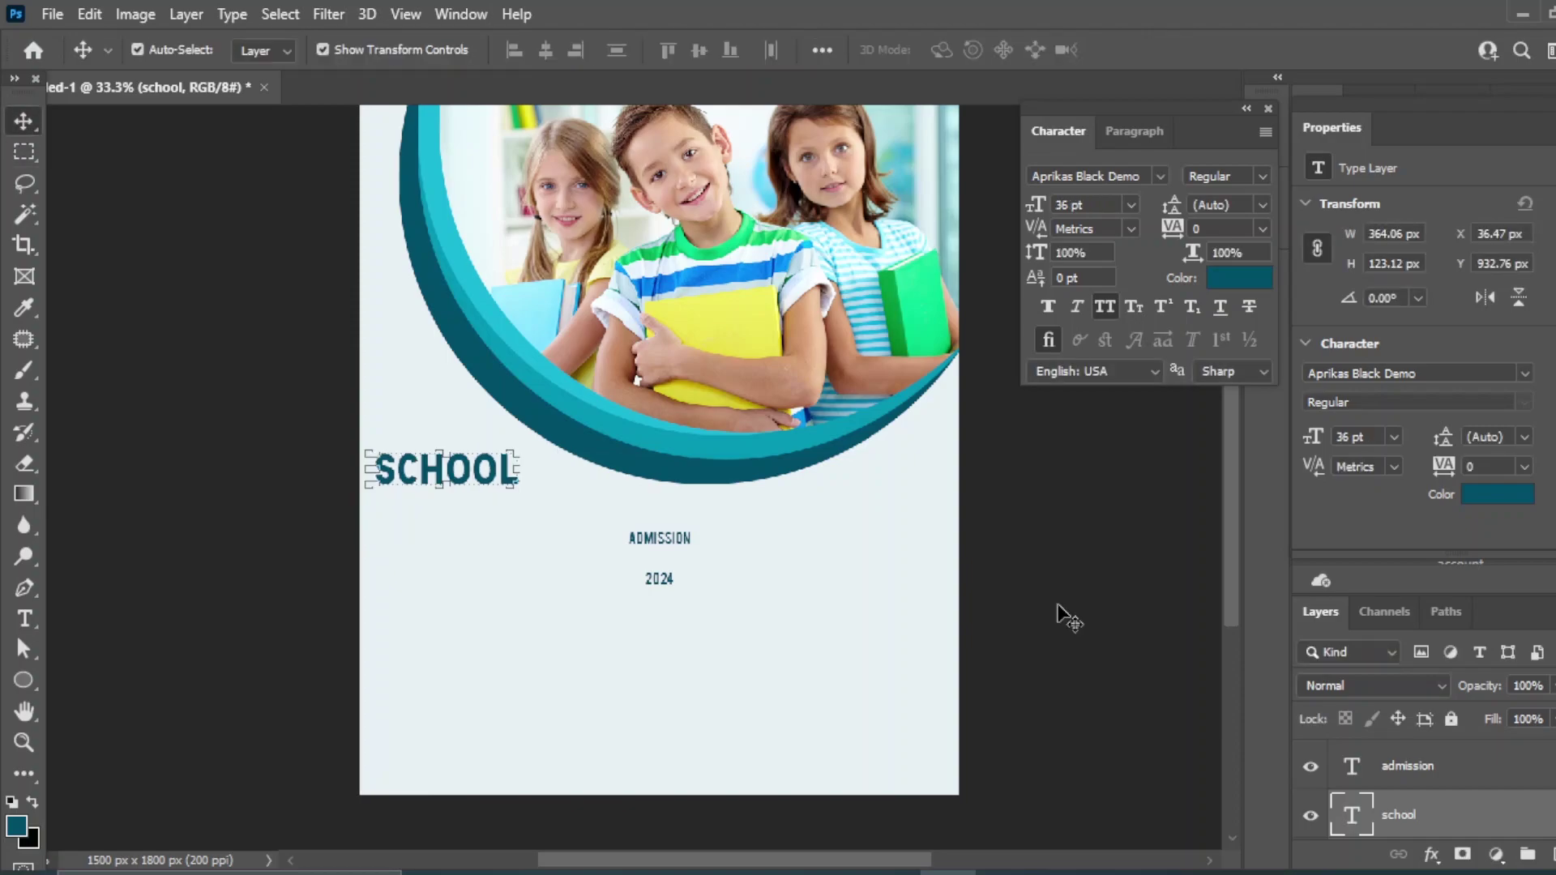
# Rearrange the texts with SCHOOL near the middle beneath the circle and ADMISSION and 2024 lower down.
pyautogui.moveTo(663, 541); pyautogui.dragTo(505, 623)
pyautogui.moveTo(661, 580); pyautogui.dragTo(584, 656)
pyautogui.moveTo(504, 490); pyautogui.dragTo(696, 555)
# Centre the SCHOOL text horizontally on the background rectangle.
pyautogui.scroll(-3, 1465, 760)
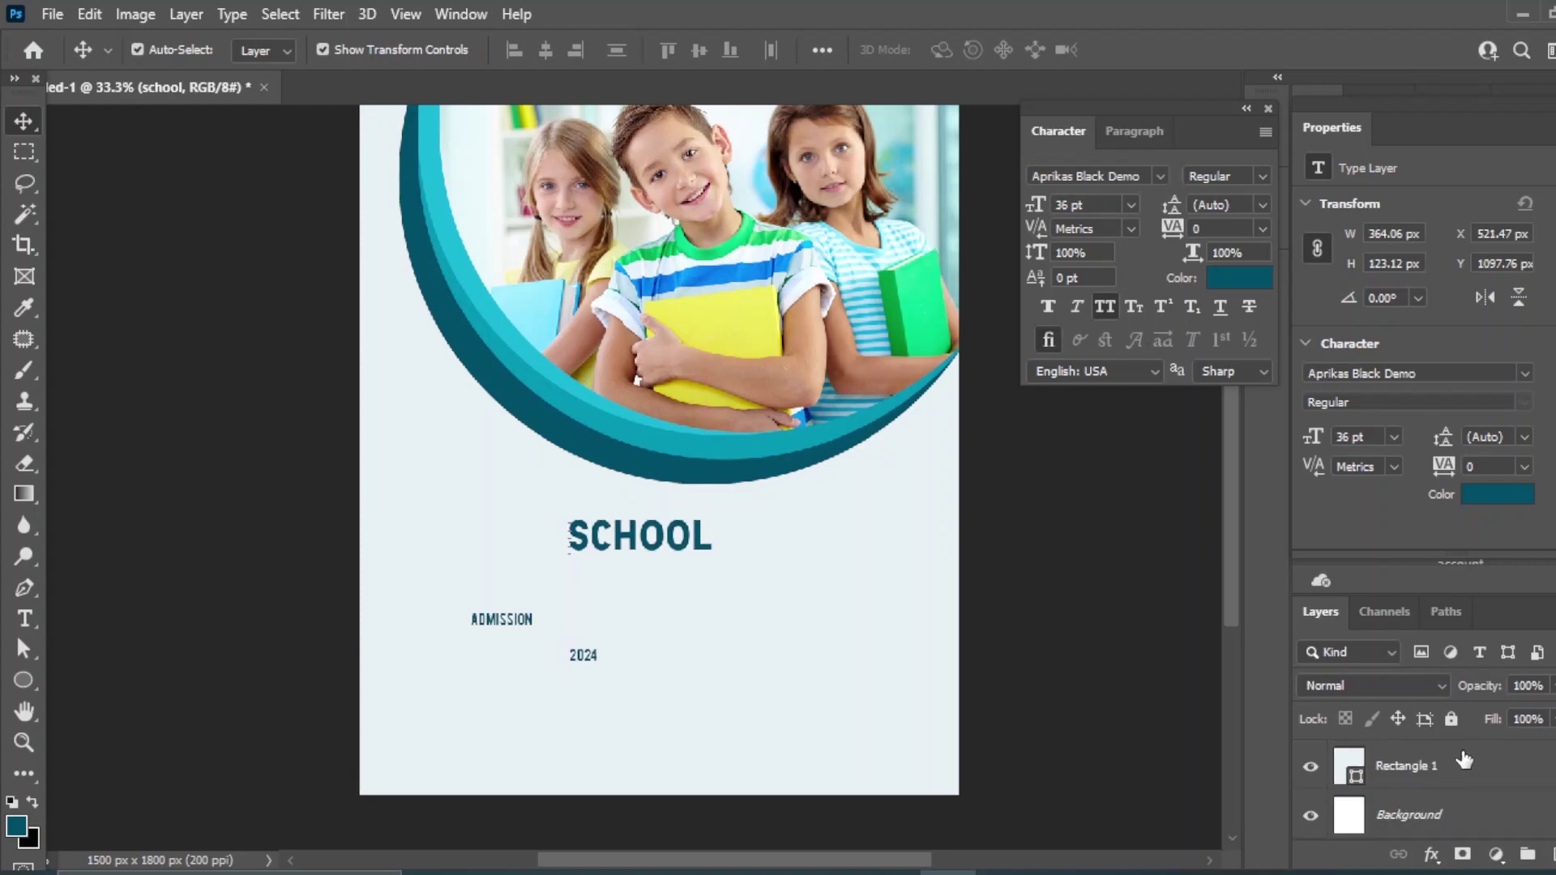
pyautogui.click(1424, 778)
pyautogui.click(548, 49)
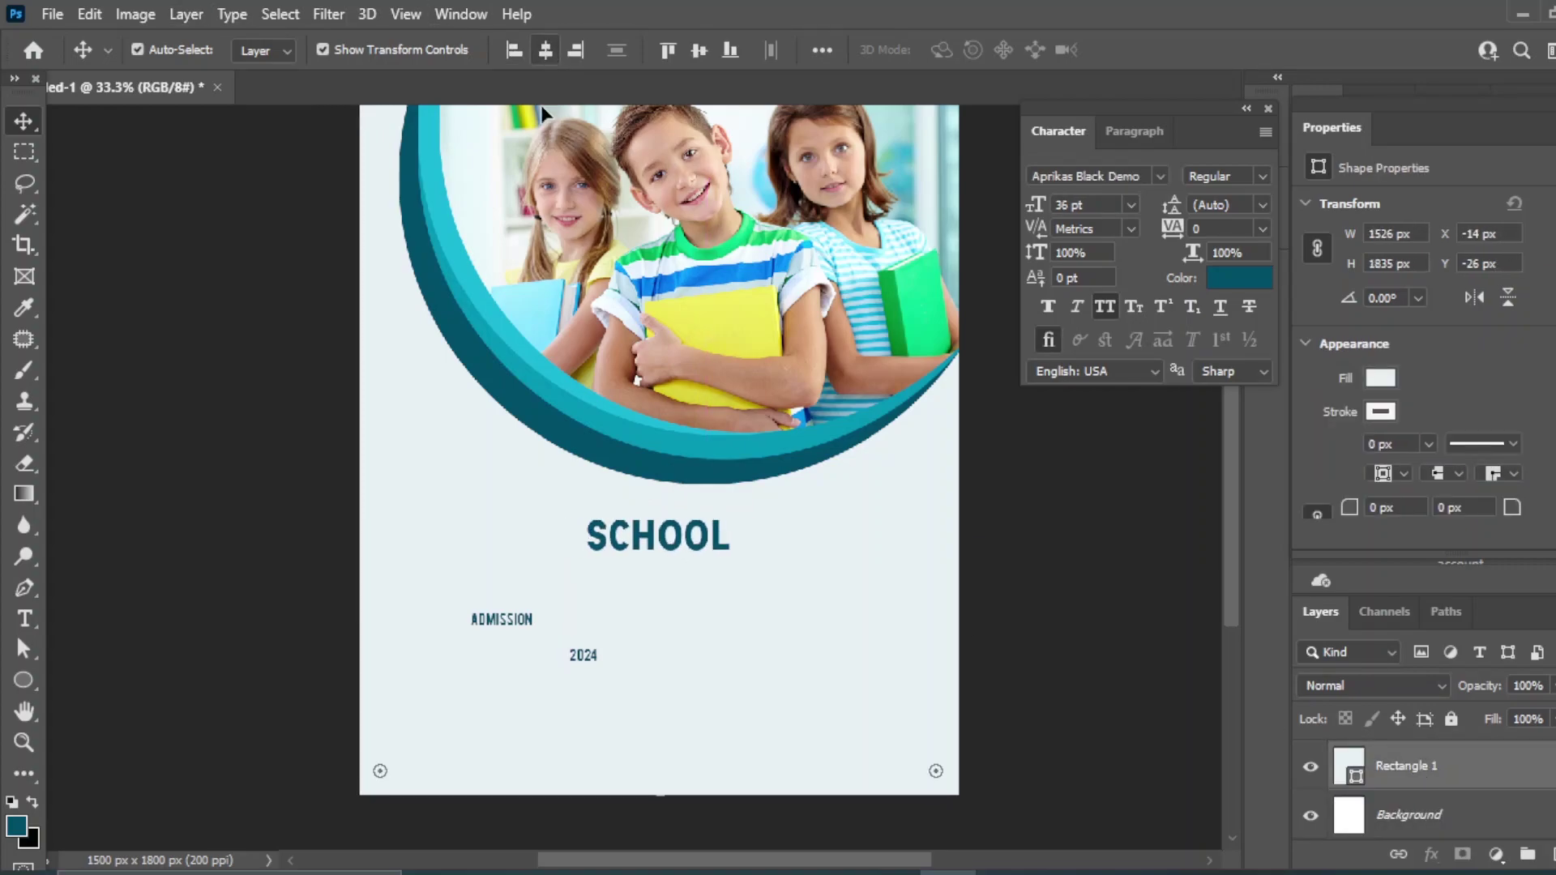
# Move ADMISSION directly beneath SCHOOL and change its font to Aprikas Black Demo.
pyautogui.moveTo(497, 633); pyautogui.dragTo(653, 581)
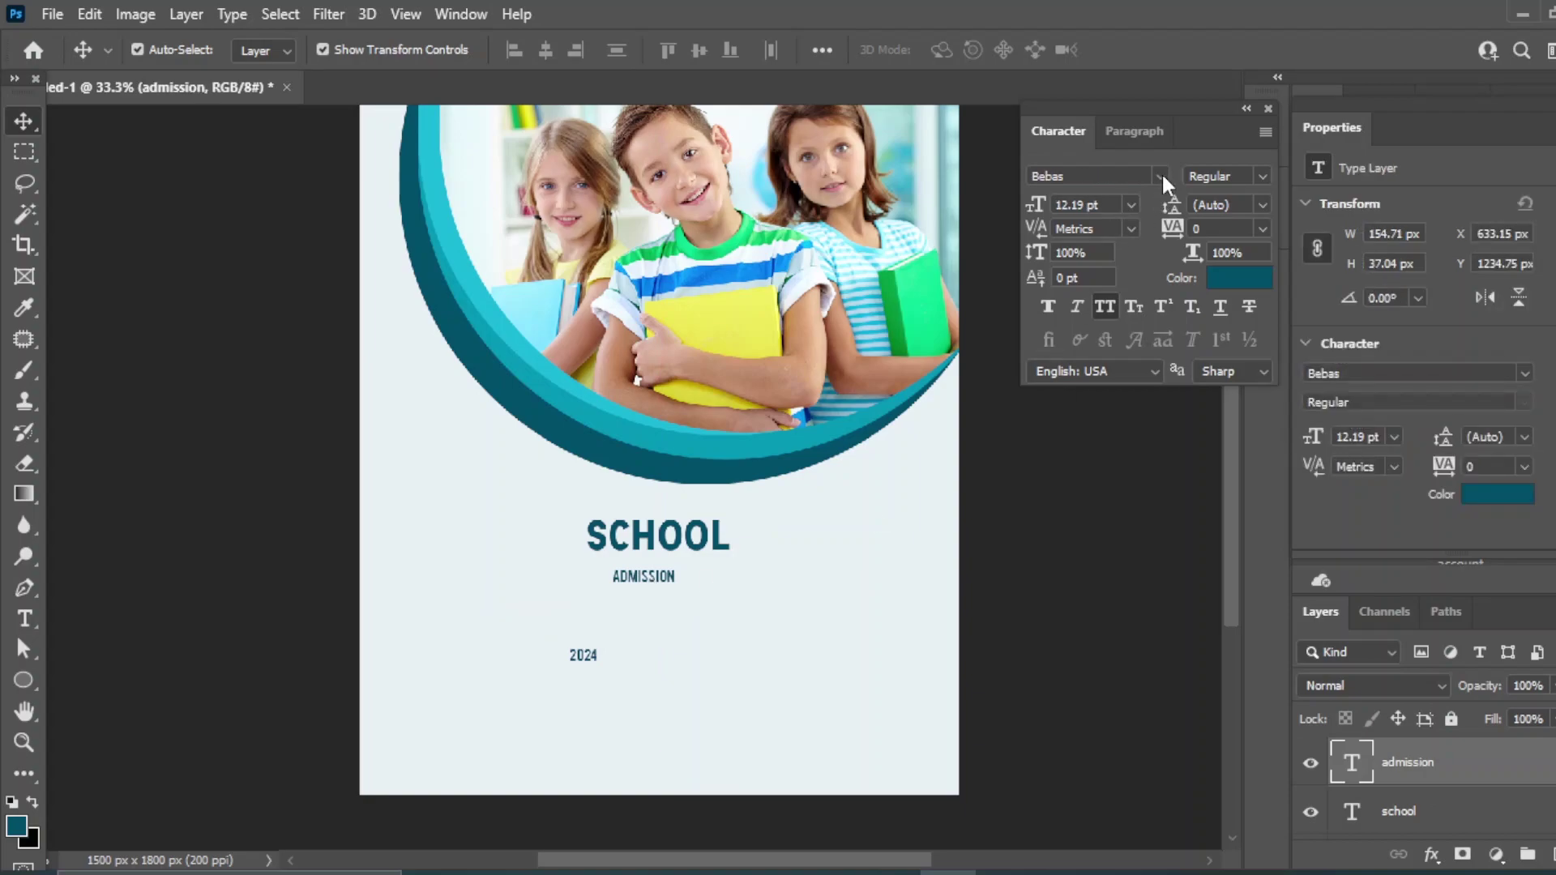
pyautogui.click(1160, 176)
pyautogui.scroll(5, 1549, 515)
pyautogui.scroll(4, 1549, 516)
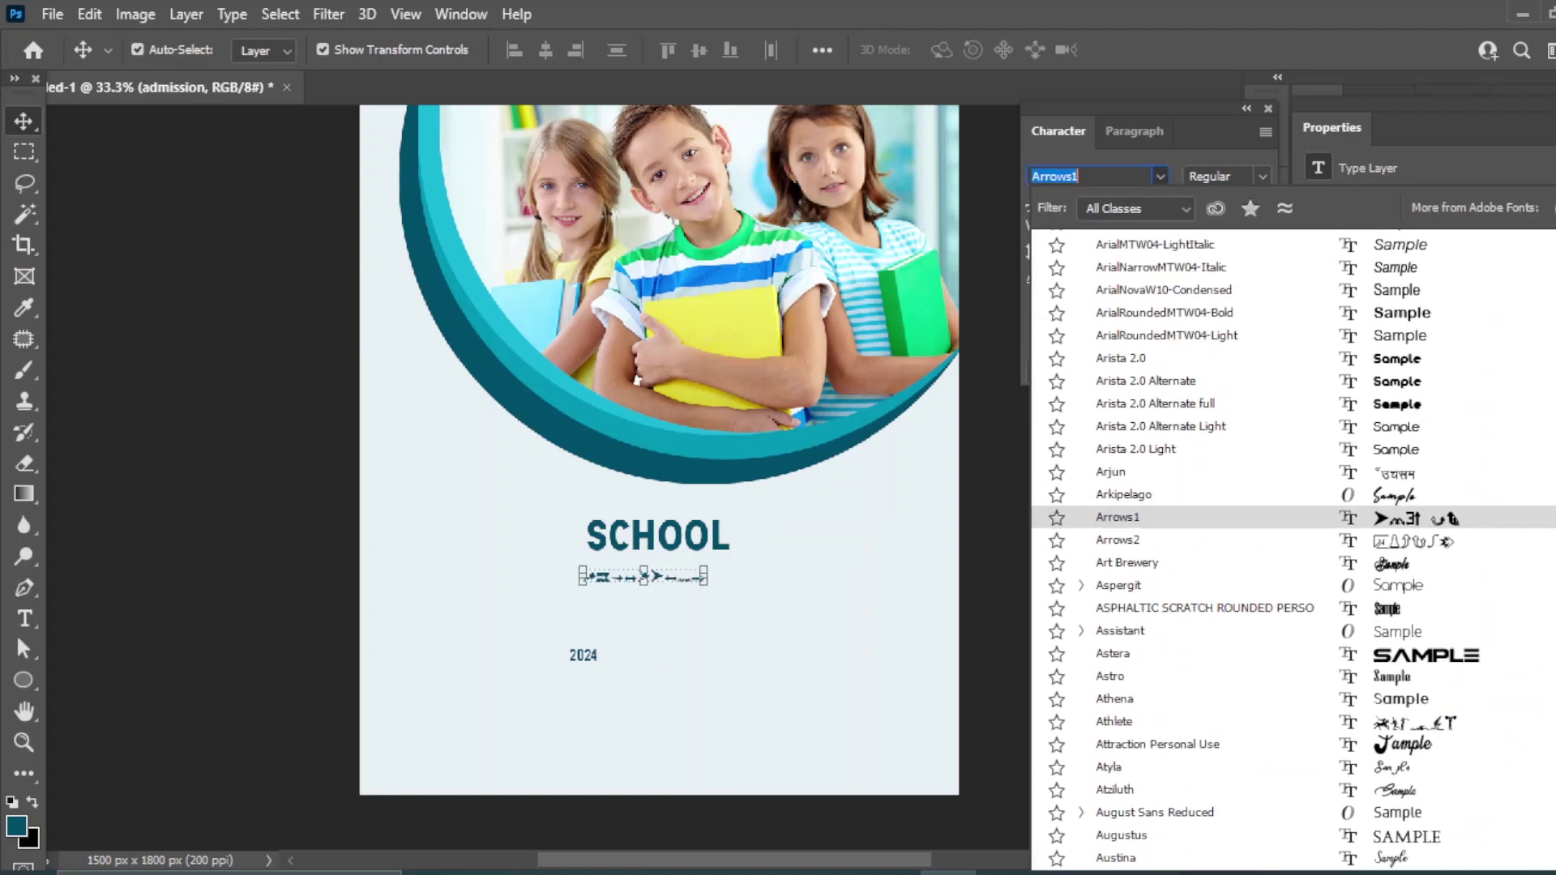
pyautogui.scroll(15, 1549, 515)
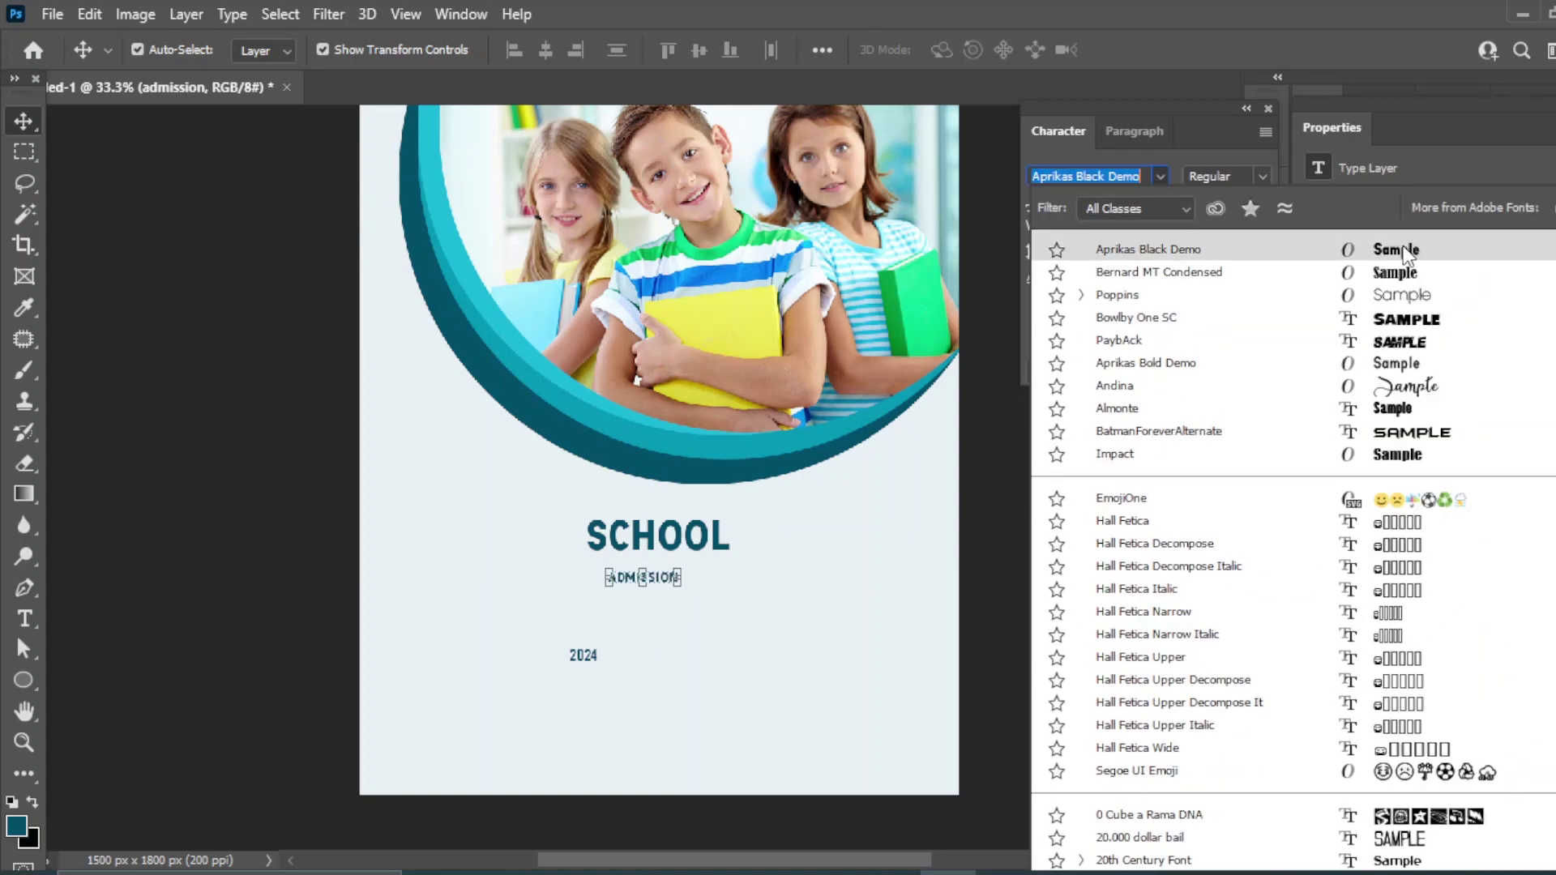
pyautogui.click(1407, 255)
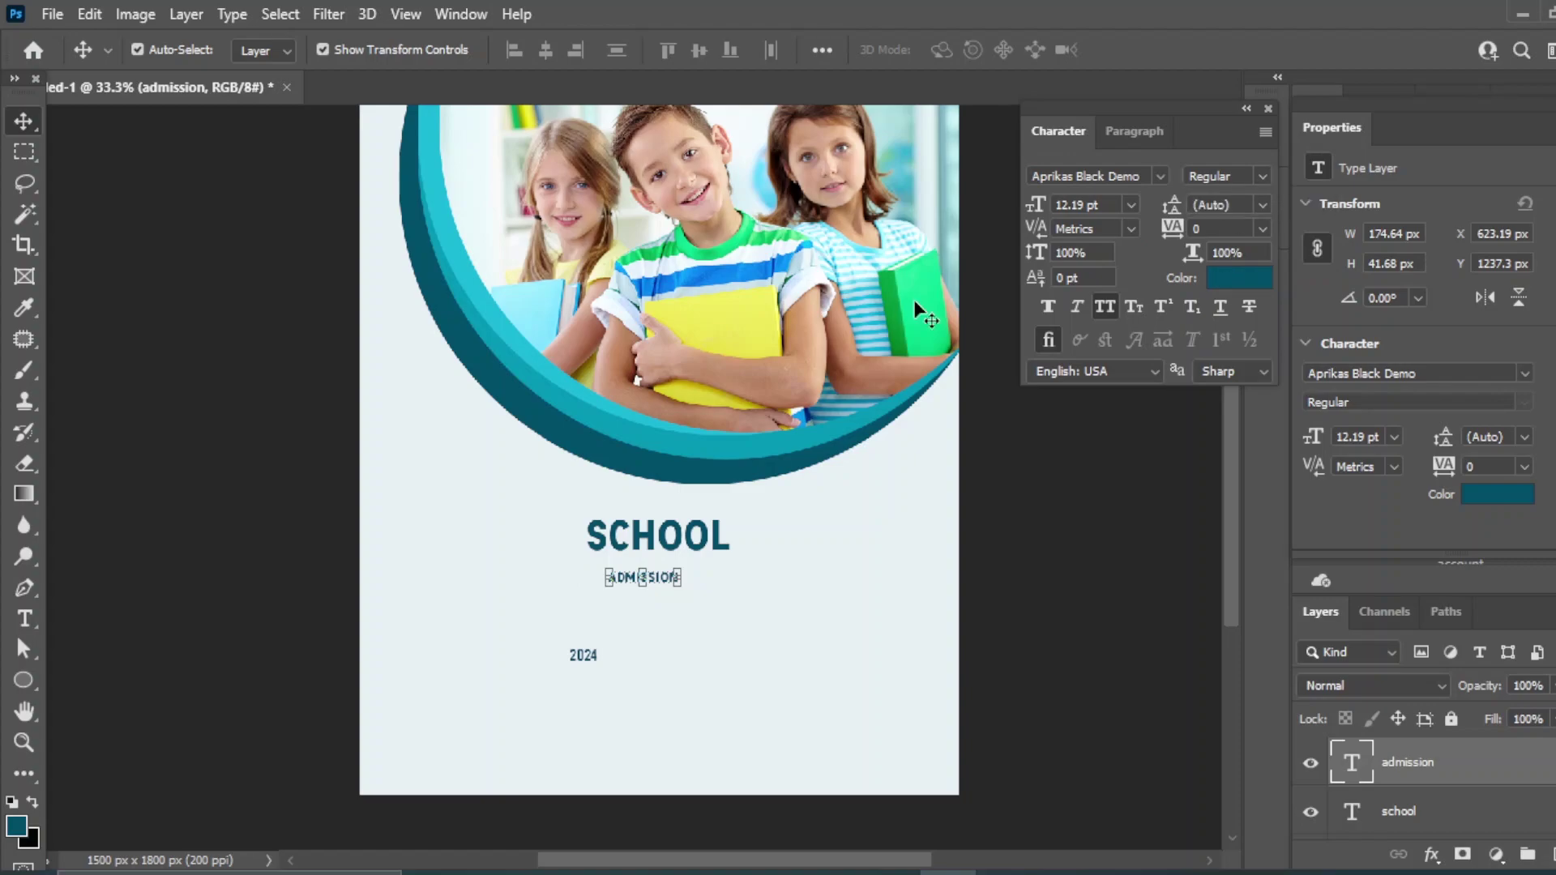
# Enlarge the ADMISSION text to about 593 px wide and raise it close beneath SCHOOL.
pyautogui.hotkey('ctrl', 't')
pyautogui.moveTo(605, 586); pyautogui.dragTo(567, 598)
pyautogui.moveTo(679, 567); pyautogui.dragTo(777, 547)
pyautogui.moveTo(567, 601); pyautogui.dragTo(538, 604)
pyautogui.moveTo(663, 585); pyautogui.dragTo(664, 598)
pyautogui.press('Up')
pyautogui.press('Up')
pyautogui.press('Up')
pyautogui.press('Up')
pyautogui.press('Up')
pyautogui.press('Up')
pyautogui.press('Up')
pyautogui.press('Up')
pyautogui.press('Up')
pyautogui.press('Up')
pyautogui.press('Up')
pyautogui.press('Up')
pyautogui.press('Up')
pyautogui.press('Up')
pyautogui.press('Up')
pyautogui.press('Up')
pyautogui.press('Up')
pyautogui.press('Up')
pyautogui.press('Up')
pyautogui.press('Up')
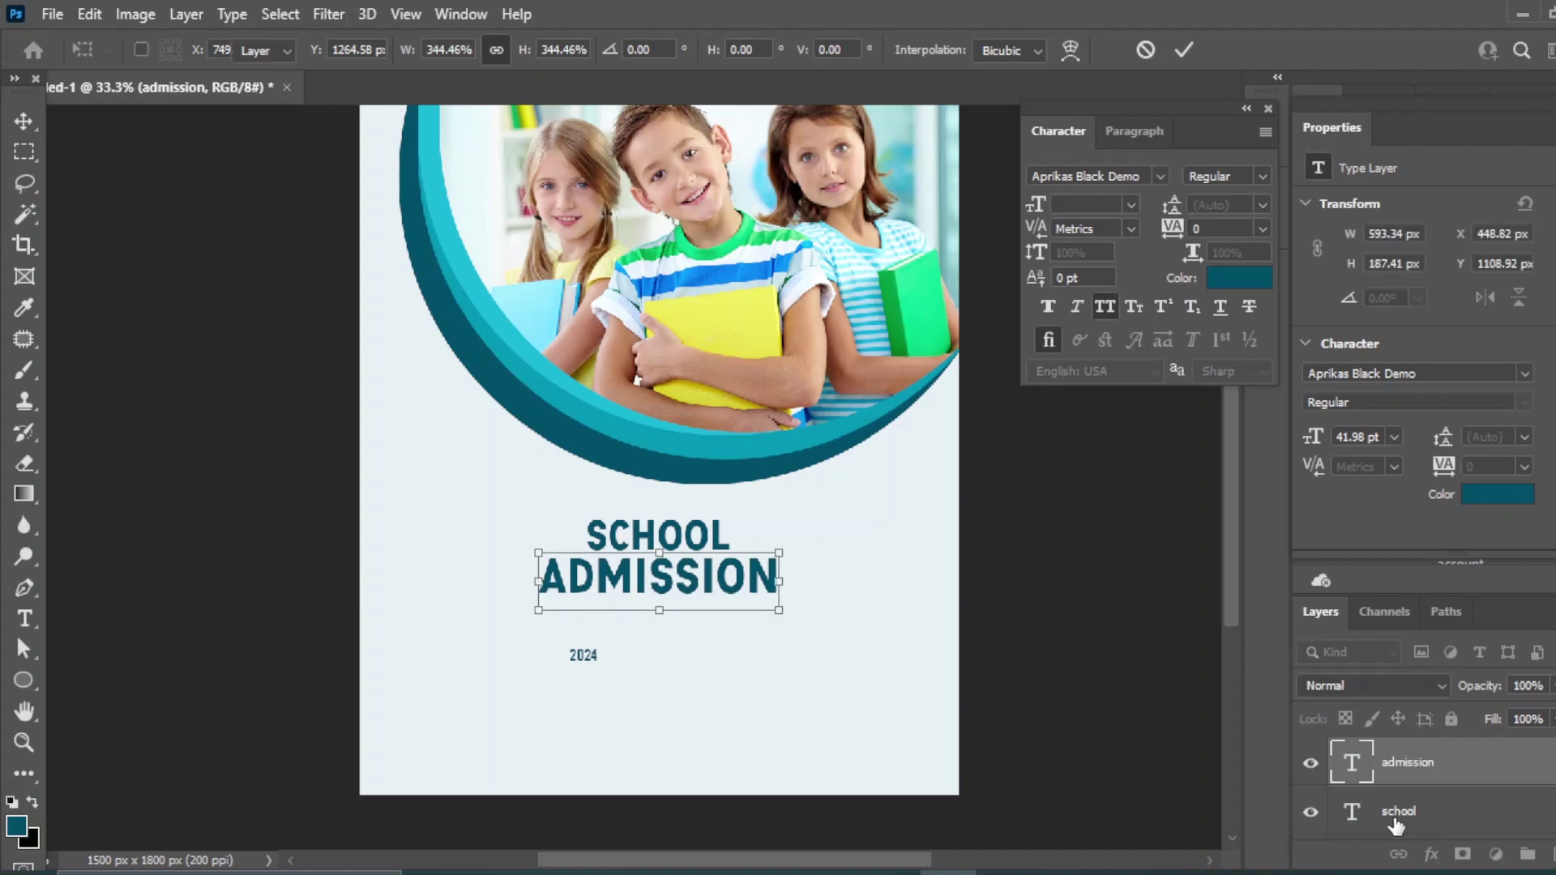
# Align the SCHOOL and ADMISSION texts on their horizontal centres.
pyautogui.keyDown('shift'); pyautogui.click(1395, 814); pyautogui.keyUp('shift')
pyautogui.click(544, 50)
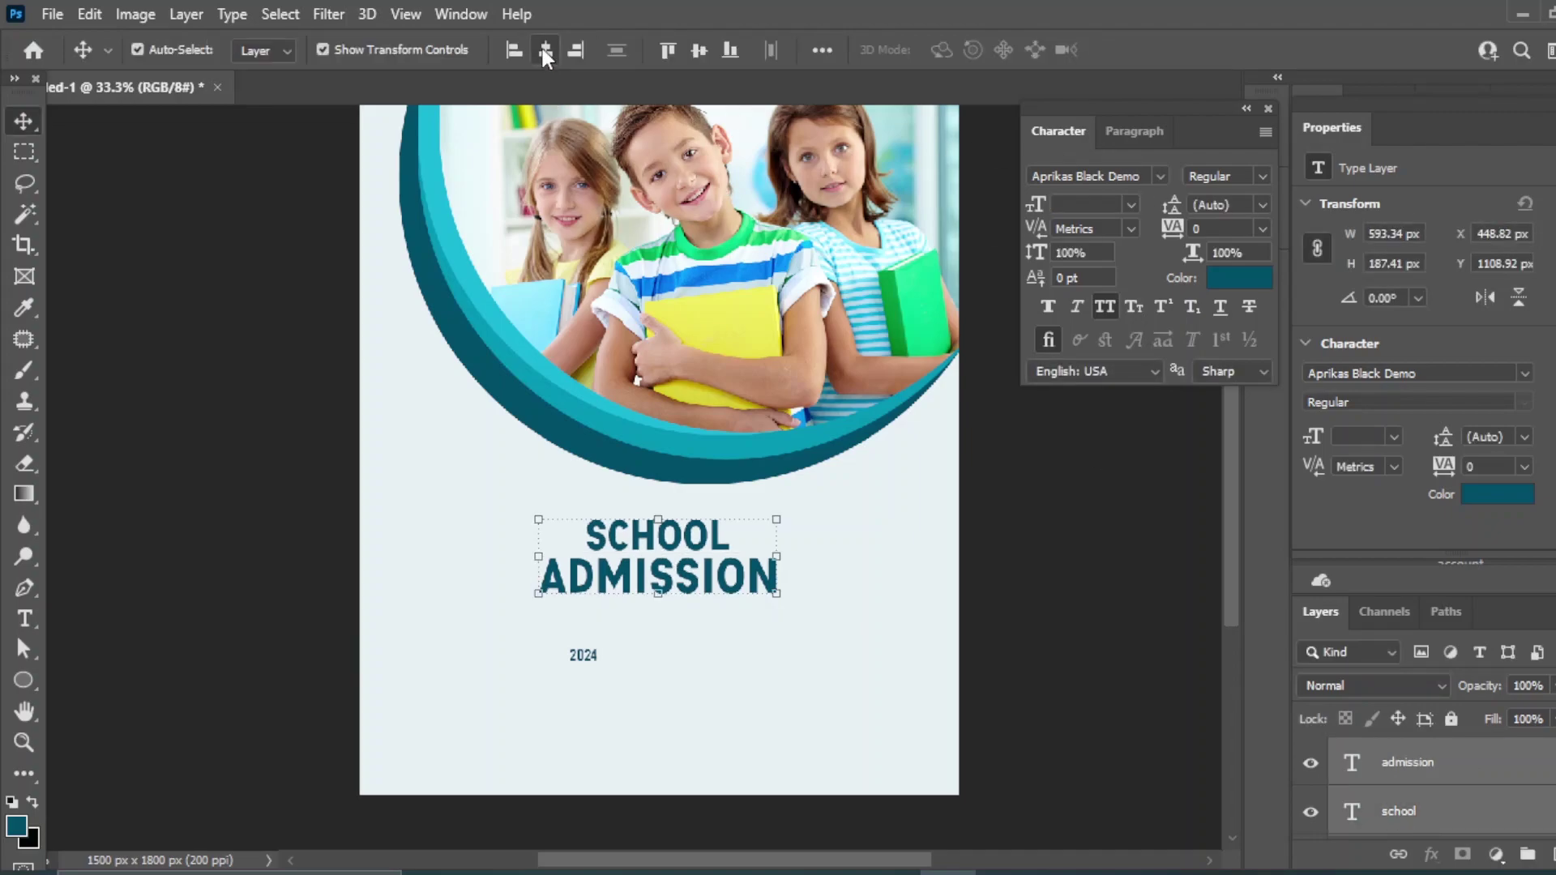
pyautogui.click(1090, 668)
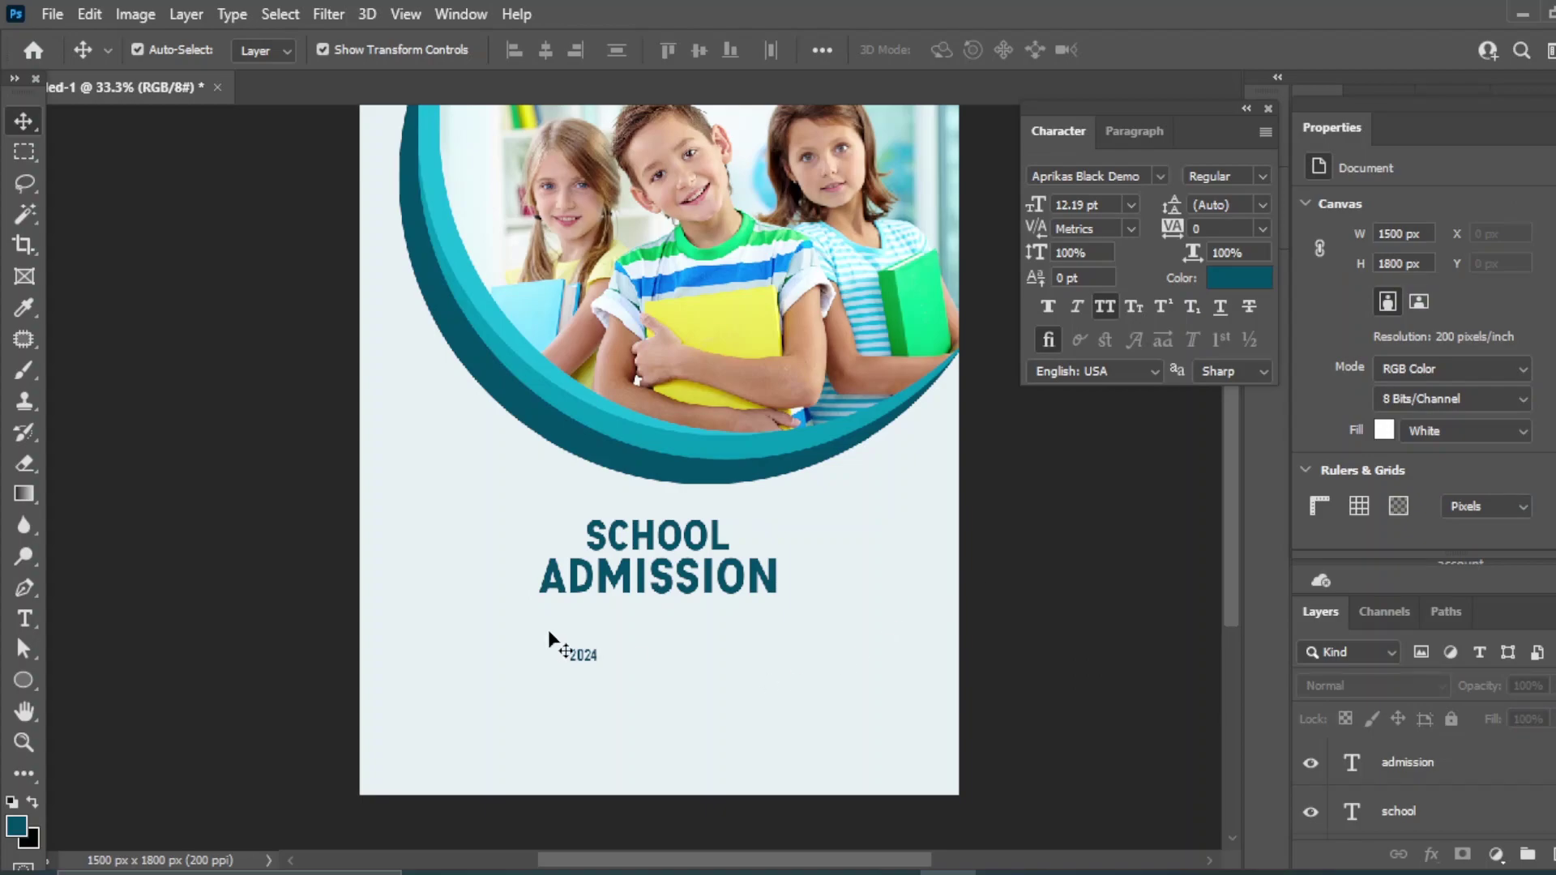
# Move the 2024 text centrally beneath ADMISSION and set its size to 24 pt.
pyautogui.moveTo(574, 641); pyautogui.dragTo(580, 653)
pyautogui.click(1131, 205)
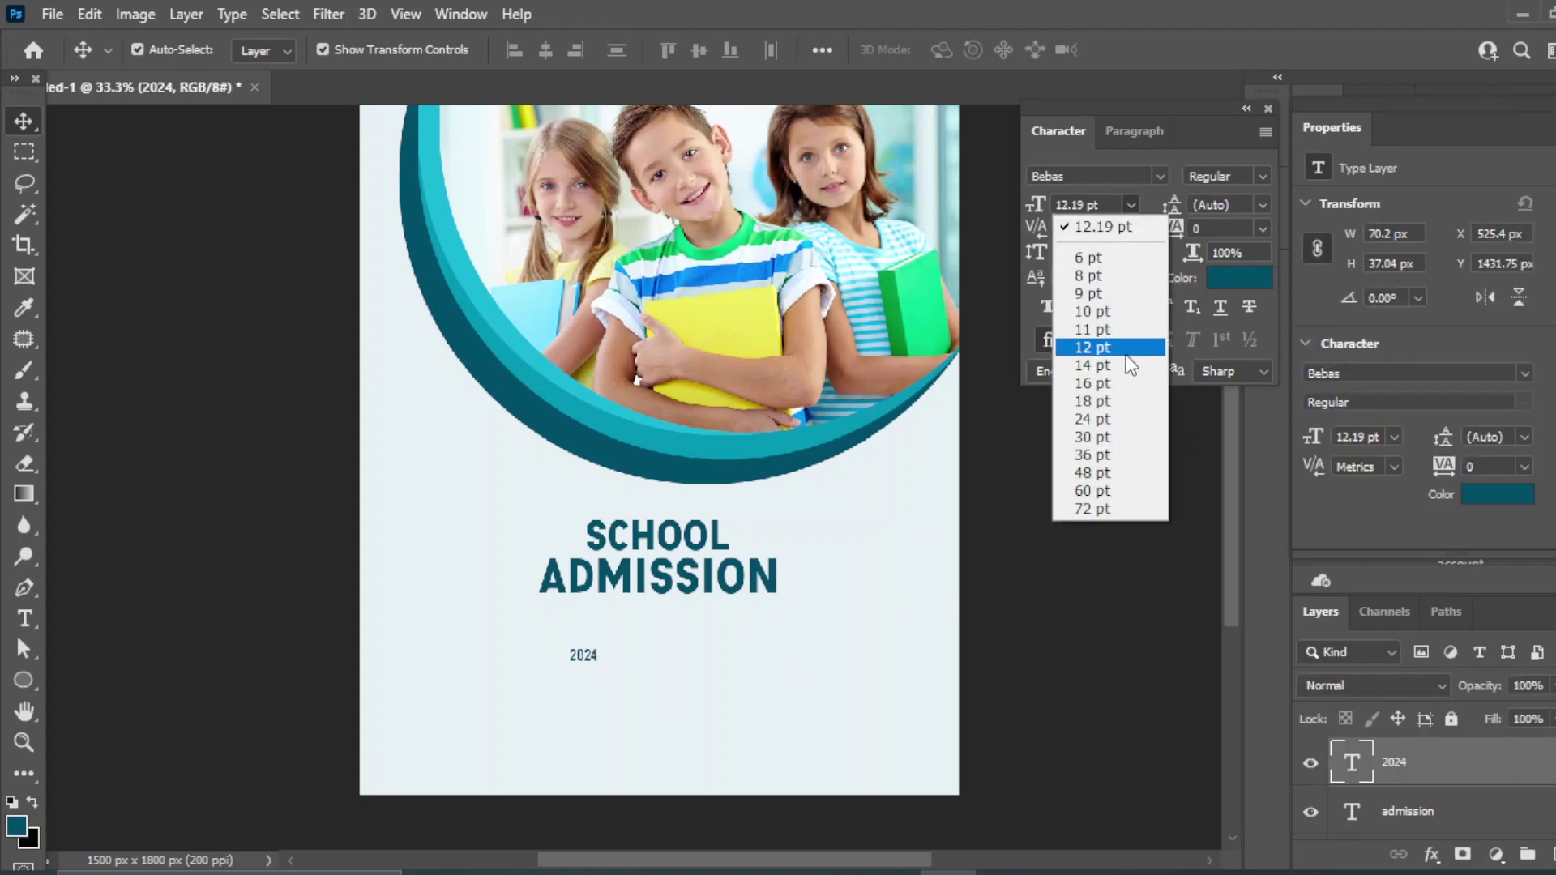
pyautogui.click(1099, 401)
pyautogui.click(1066, 618)
pyautogui.moveTo(602, 667); pyautogui.dragTo(676, 623)
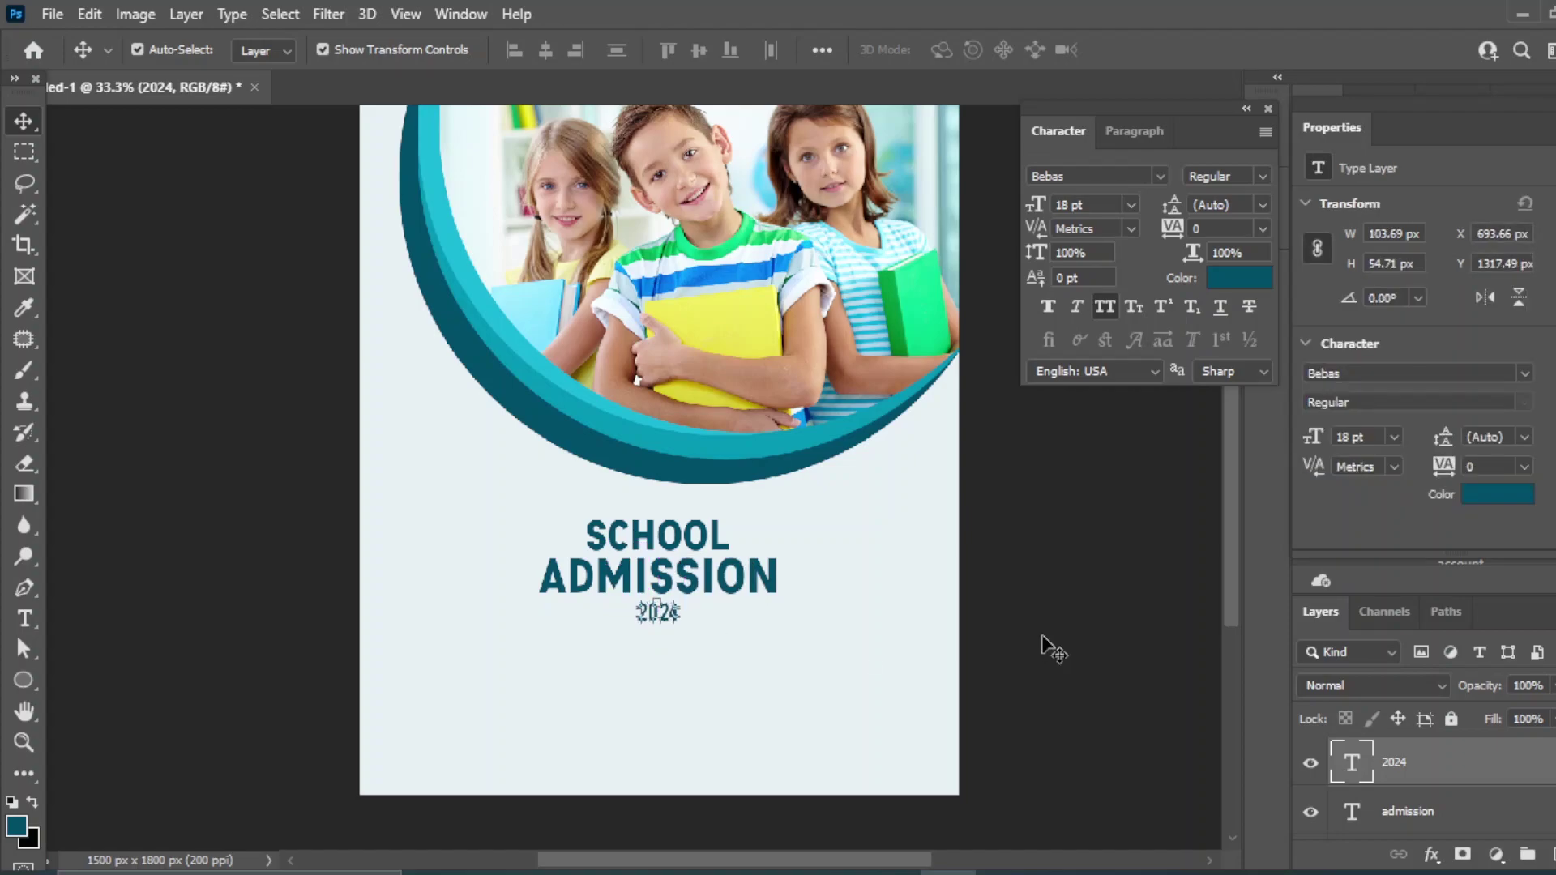
pyautogui.click(1131, 205)
pyautogui.click(1100, 419)
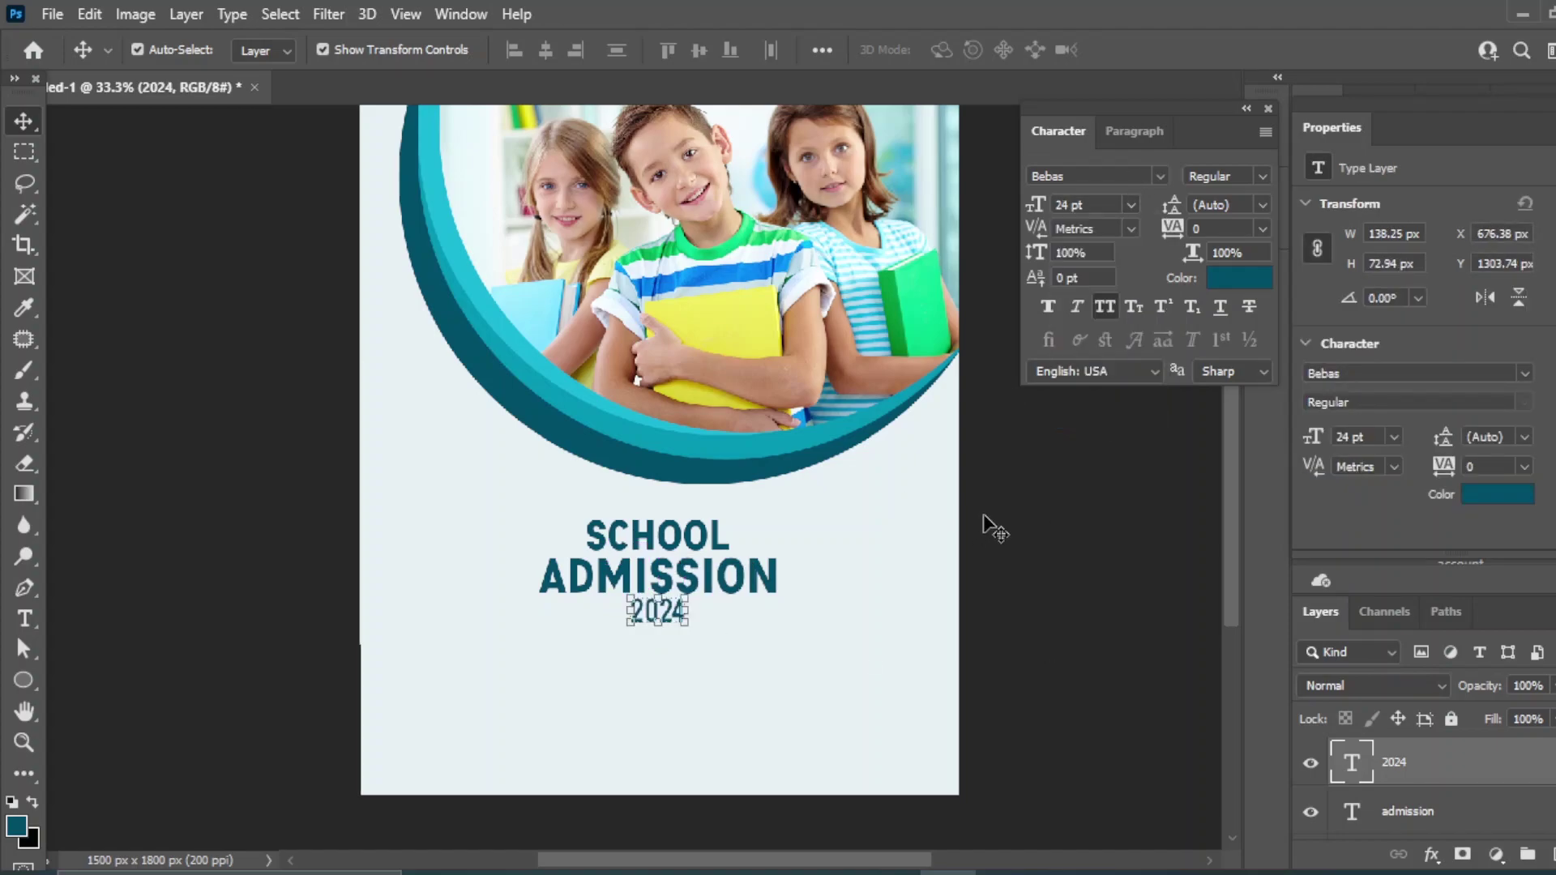
# Add a 24 pt Poppins Regular text reading REGISTRATIONS NOW below the 2024 line.
pyautogui.click(25, 618)
pyautogui.click(162, 613)
pyautogui.click(483, 646)
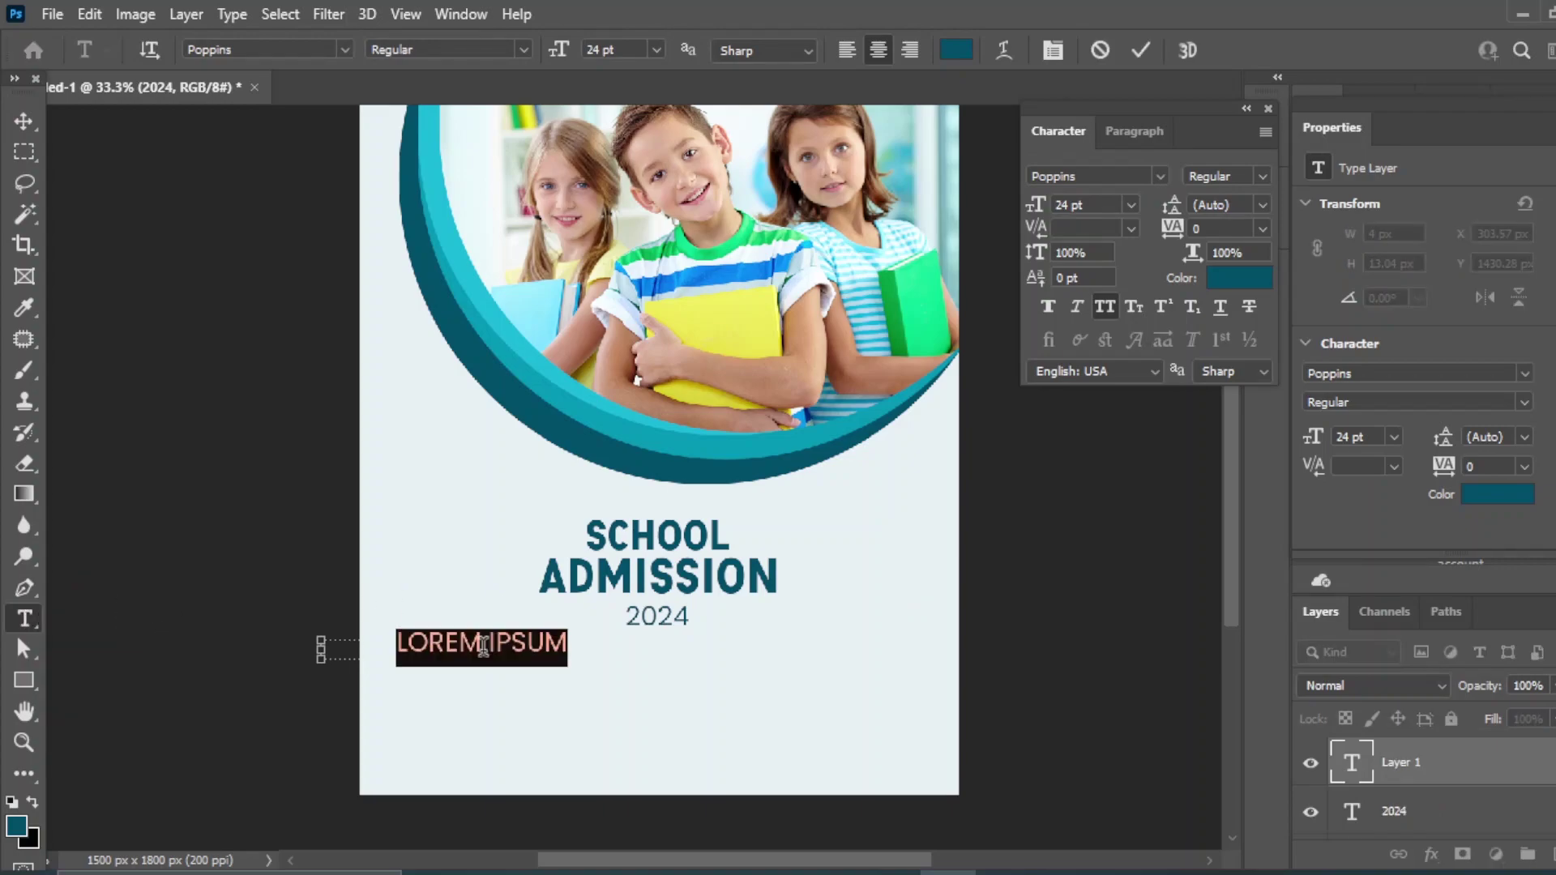
pyautogui.write('RE')
pyautogui.write('G')
pyautogui.write('I')
pyautogui.write('STRAT')
pyautogui.write('IONS N')
pyautogui.write('OW')
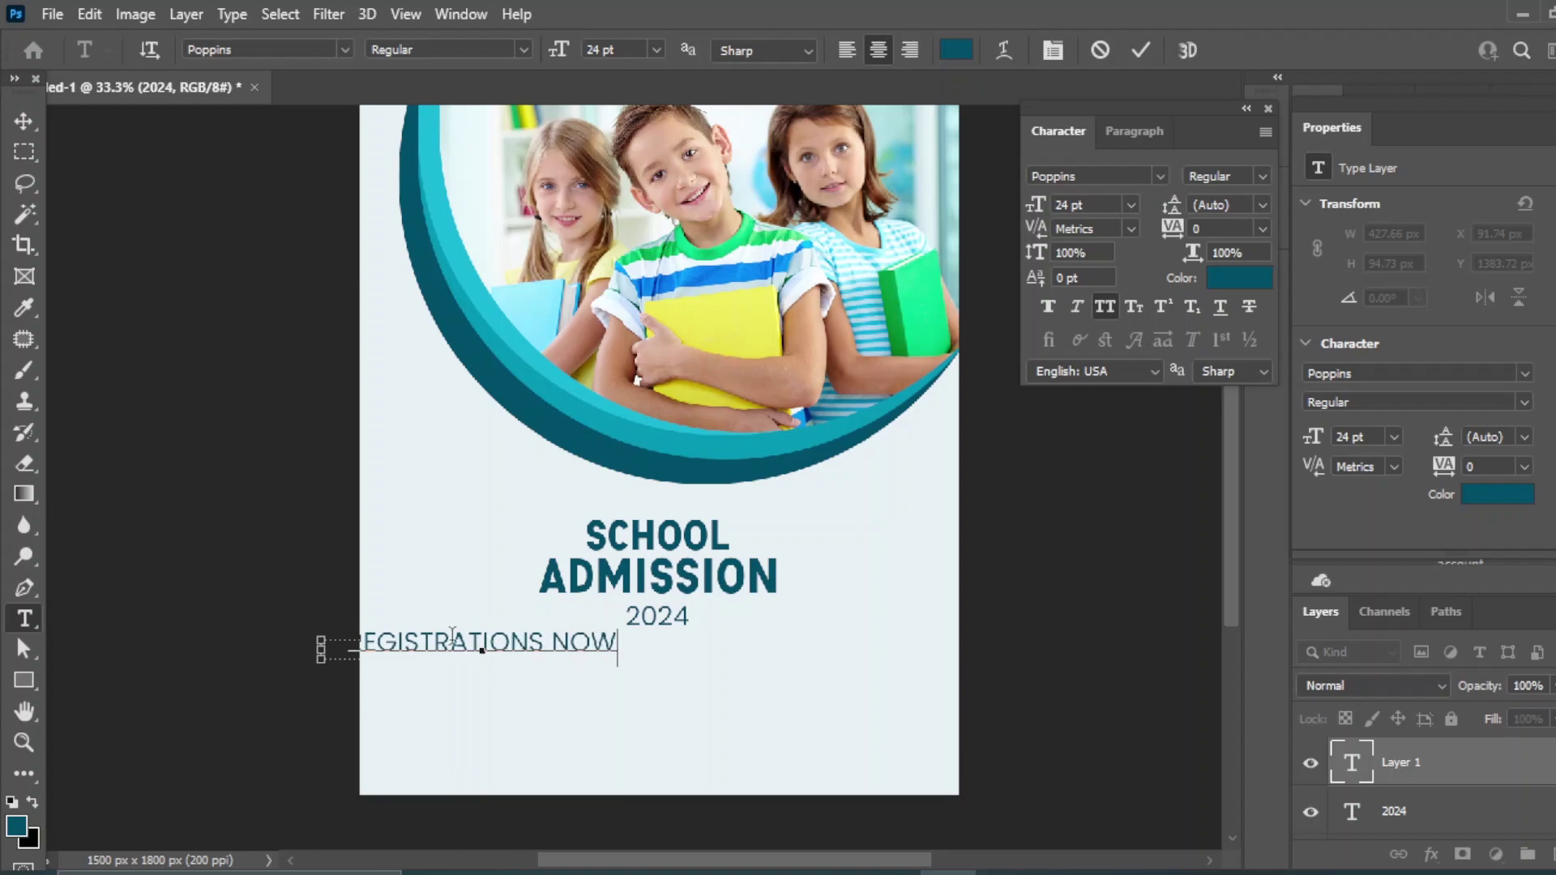
pyautogui.click(22, 121)
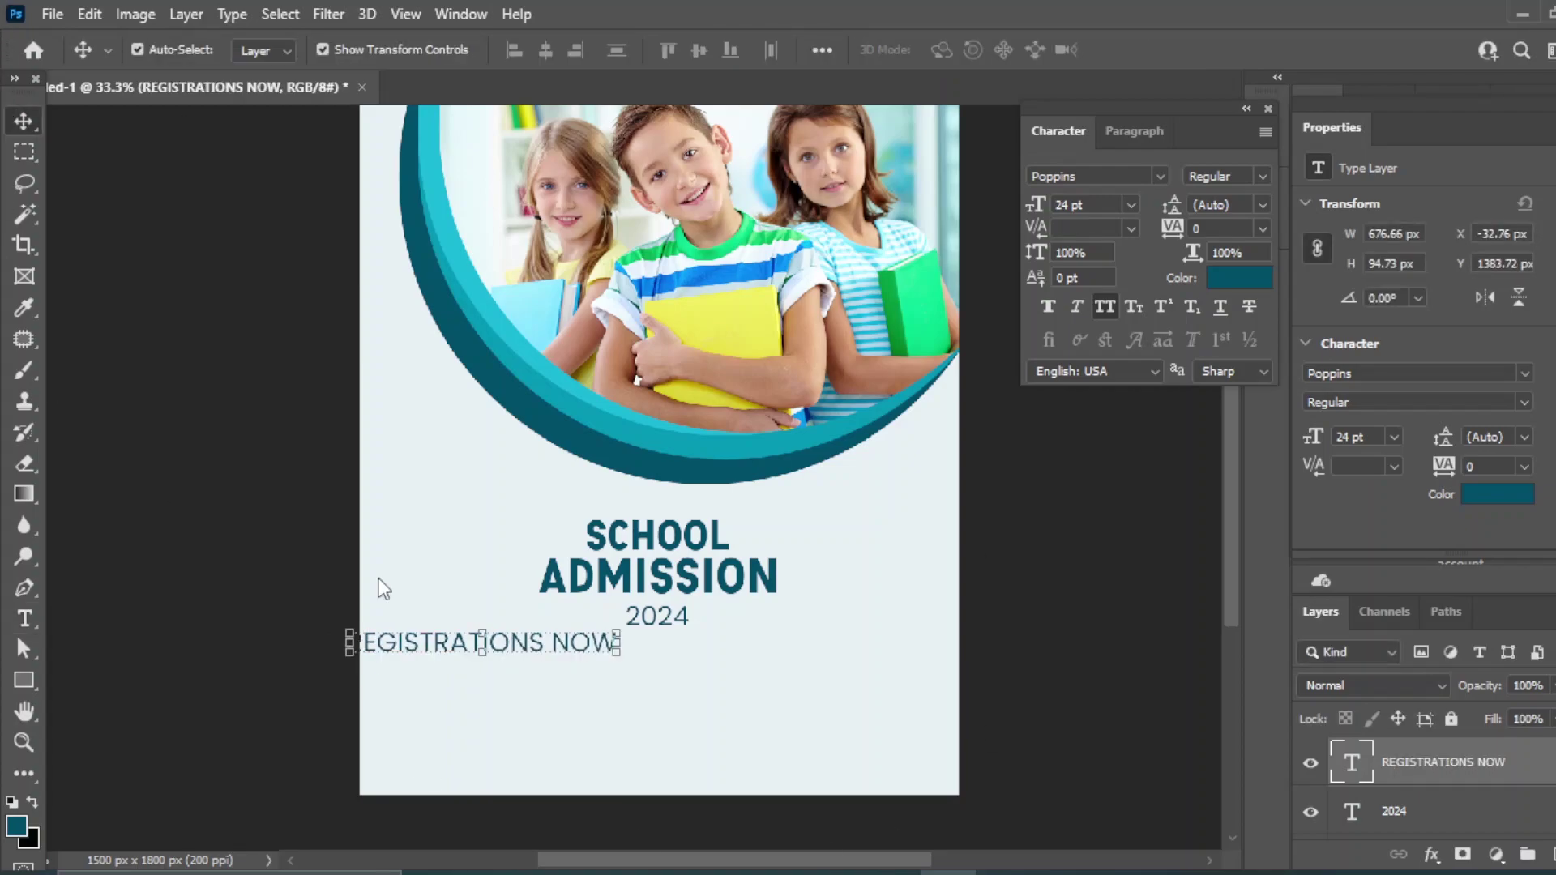
# Centre REGISTRATIONS NOW beneath 2024 and format it as 22 pt Poppins Medium Italic.
pyautogui.click(1062, 580)
pyautogui.moveTo(535, 645); pyautogui.dragTo(721, 659)
pyautogui.click(1261, 175)
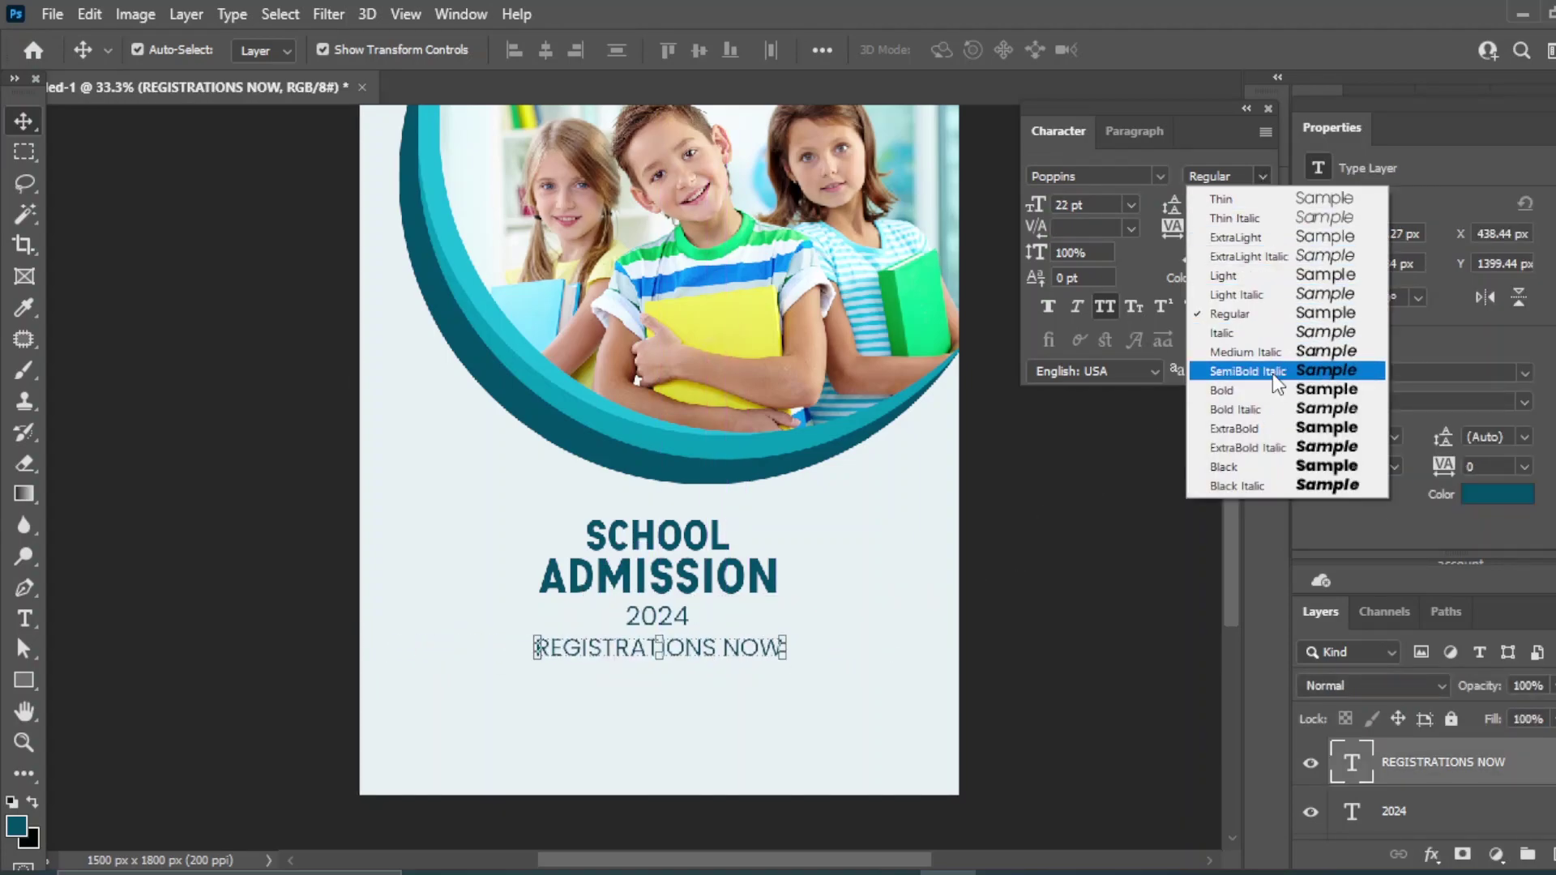
pyautogui.click(1280, 351)
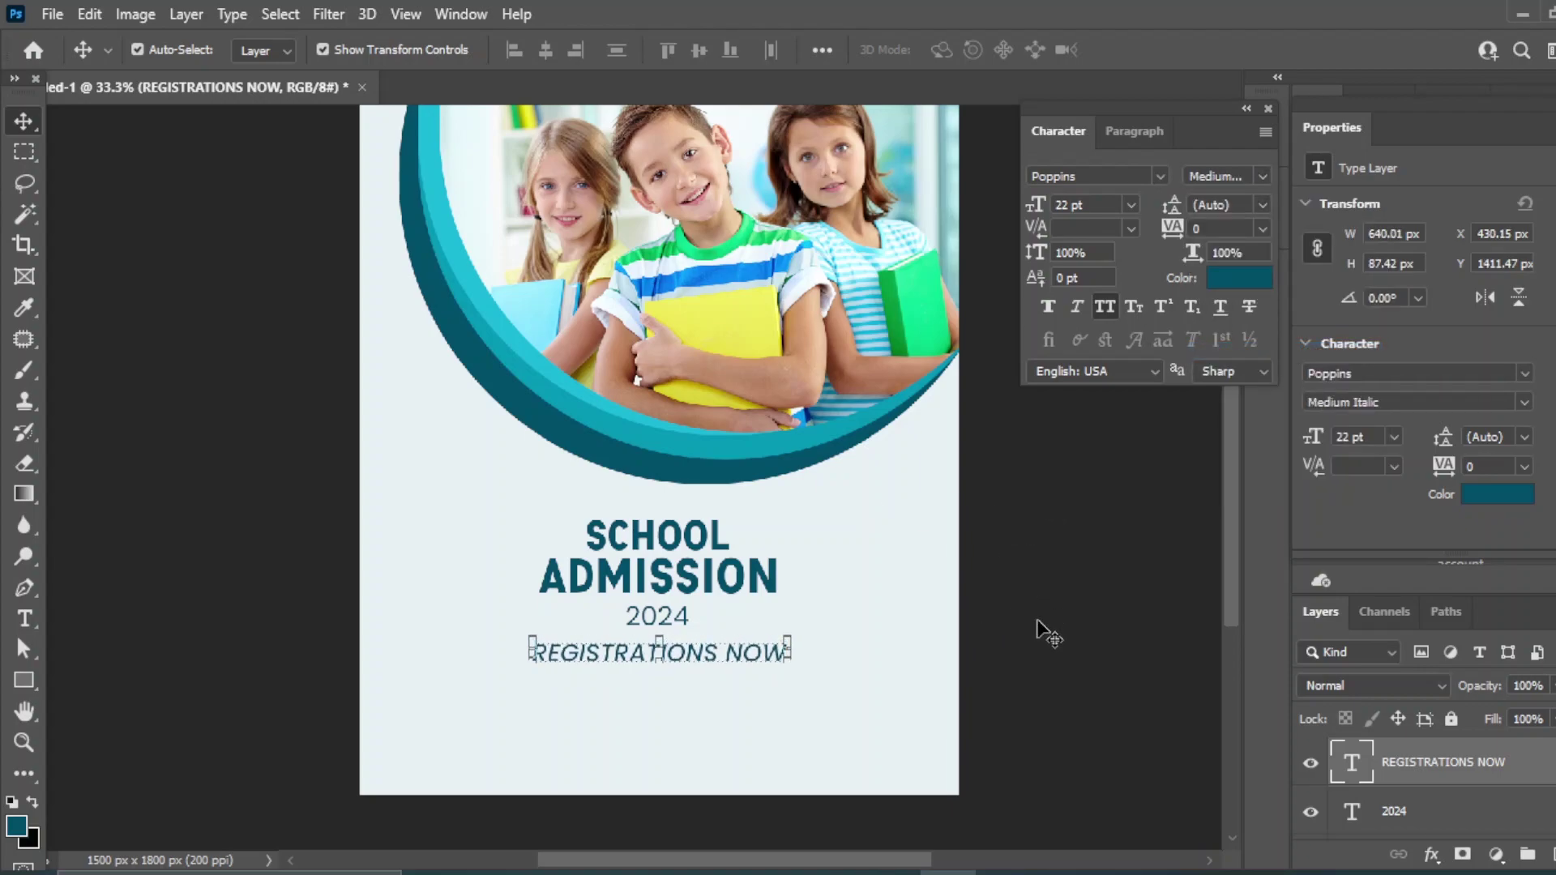
pyautogui.click(867, 668)
pyautogui.click(755, 658)
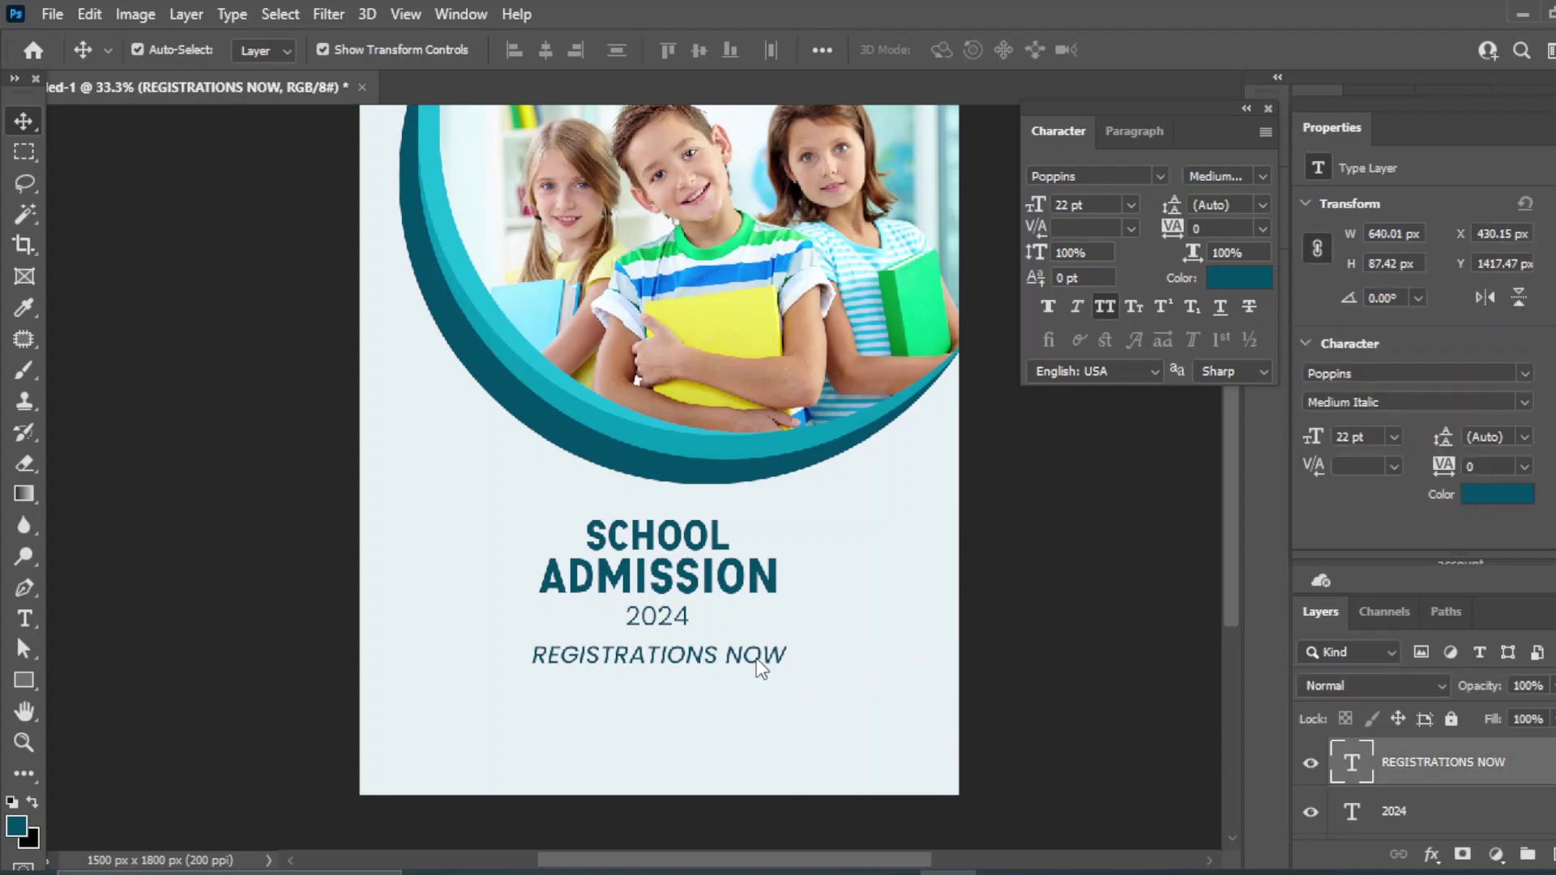
# Draw a dark teal rectangle about 734 x 100 px over REGISTRATIONS NOW and place its layer behind the text.
pyautogui.click(1078, 711)
pyautogui.click(26, 677)
pyautogui.rightClick(28, 676)
pyautogui.click(108, 679)
pyautogui.moveTo(517, 641); pyautogui.dragTo(808, 682)
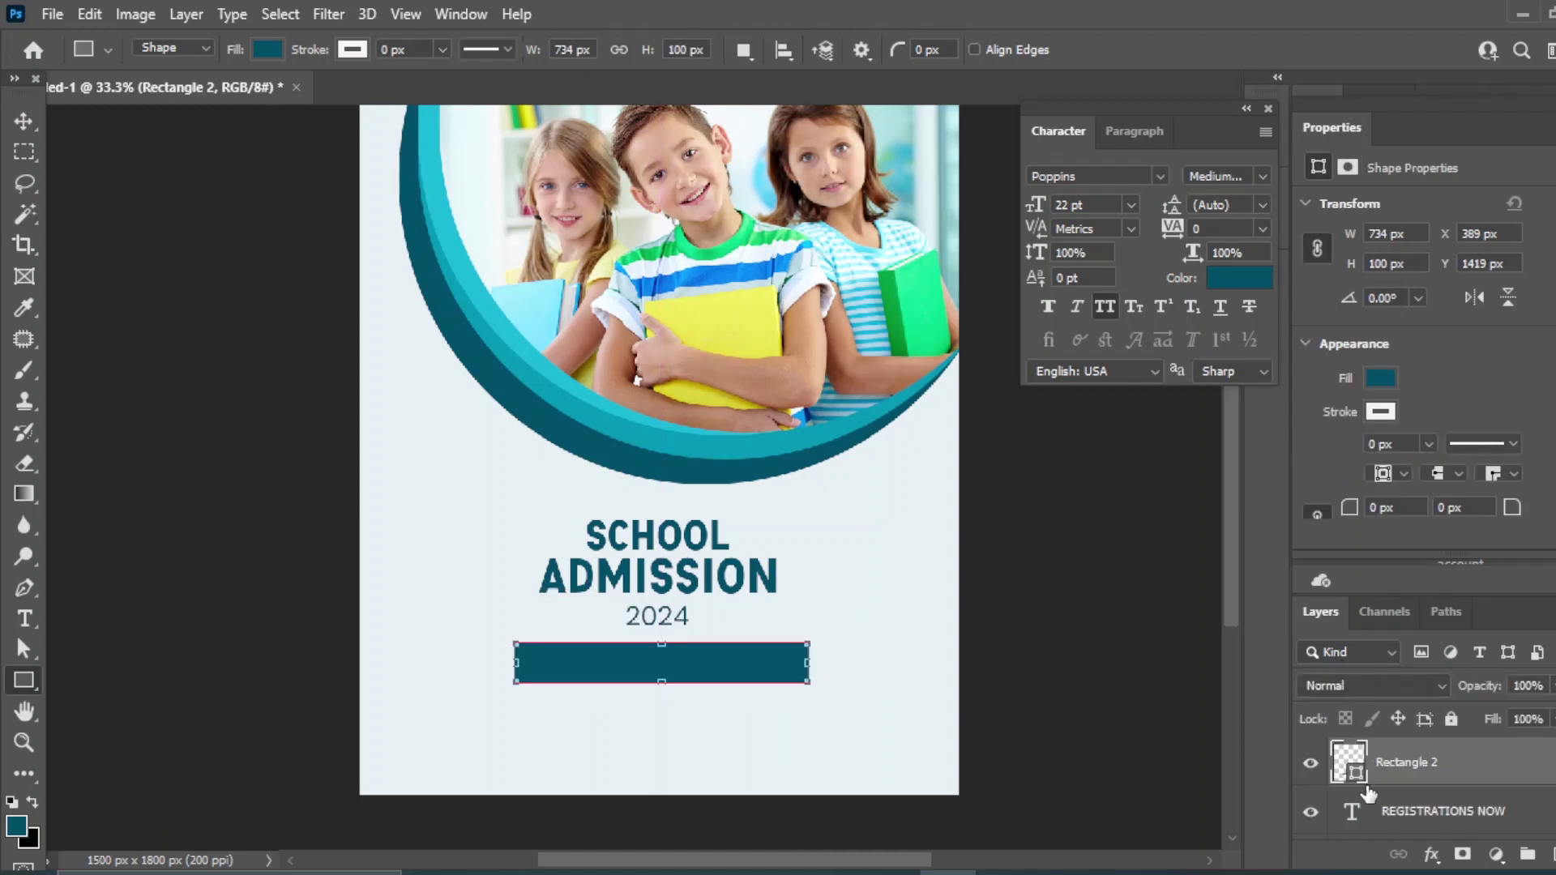
pyautogui.moveTo(1411, 784); pyautogui.dragTo(1408, 820)
# Recolour the REGISTRATIONS NOW text to near-white #f5f8f9.
pyautogui.click(1414, 770)
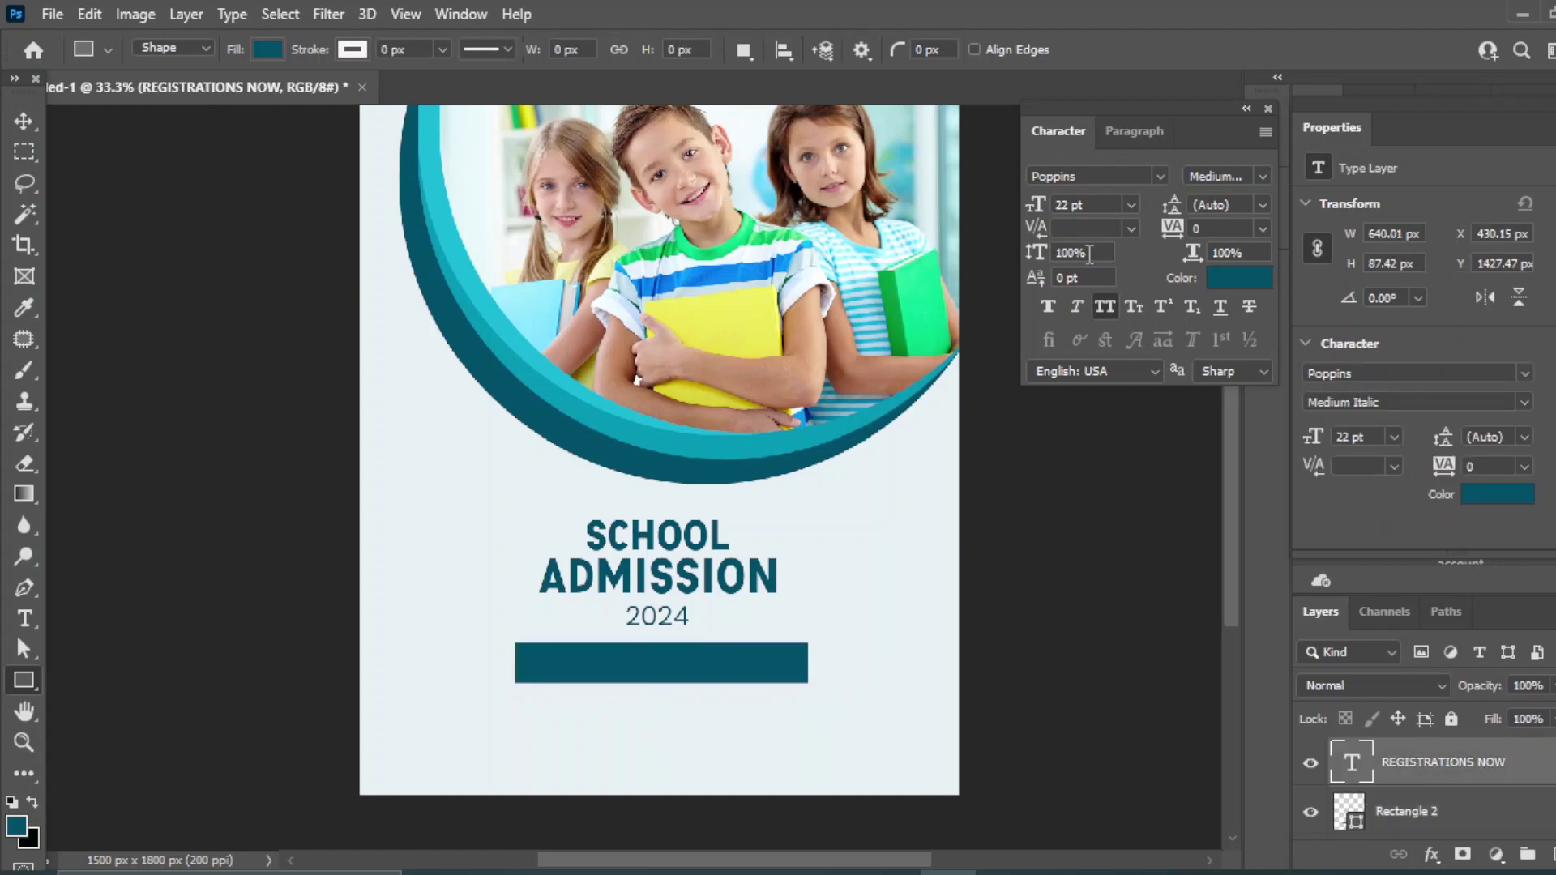
pyautogui.click(1237, 278)
pyautogui.click(1003, 450)
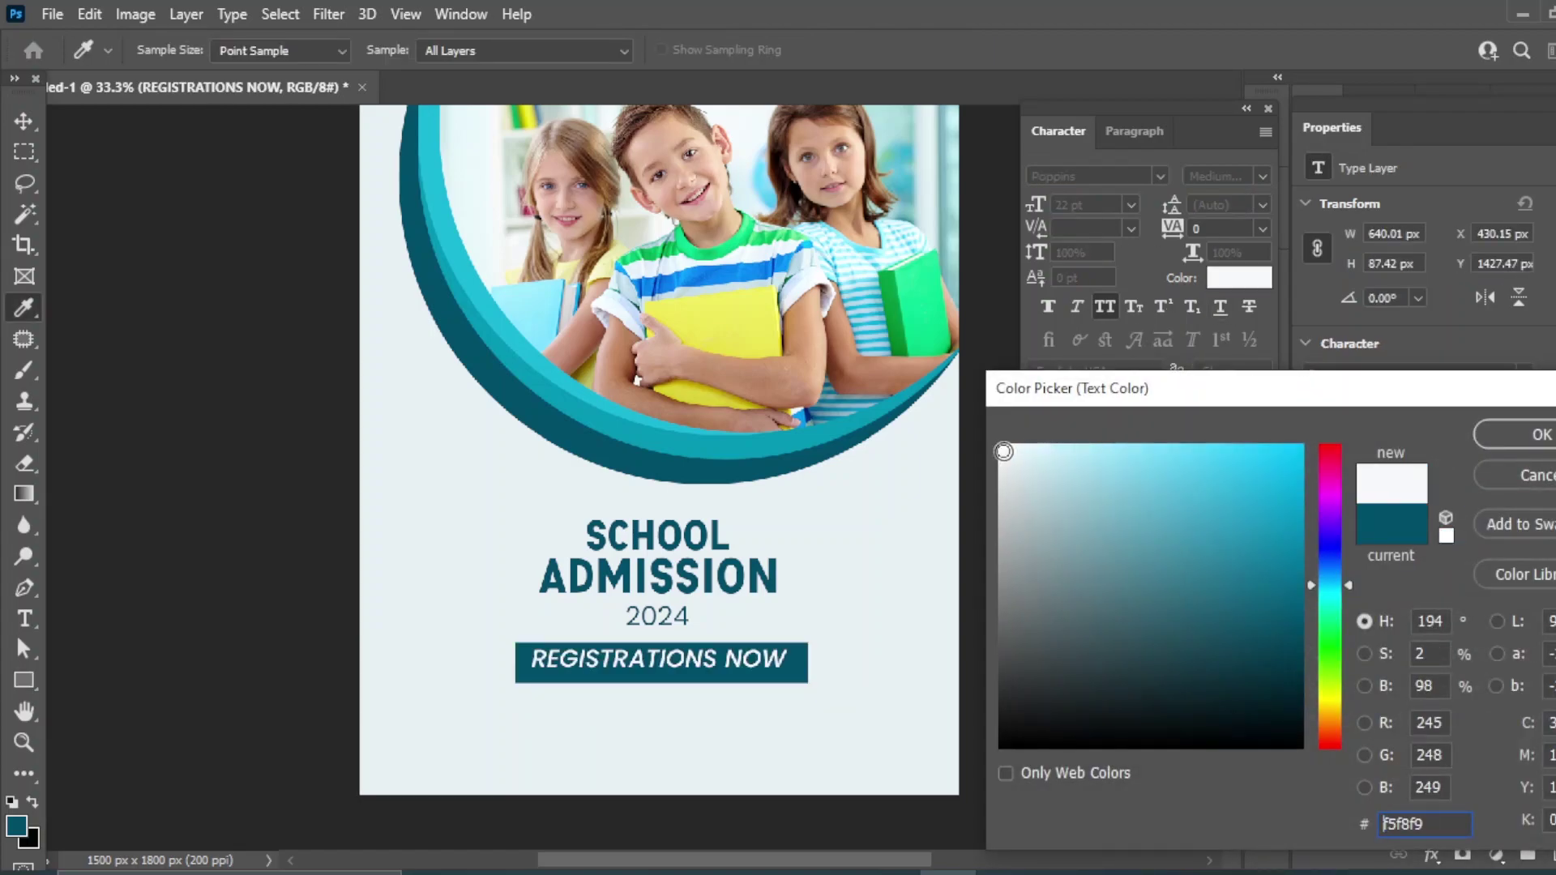
pyautogui.click(1511, 435)
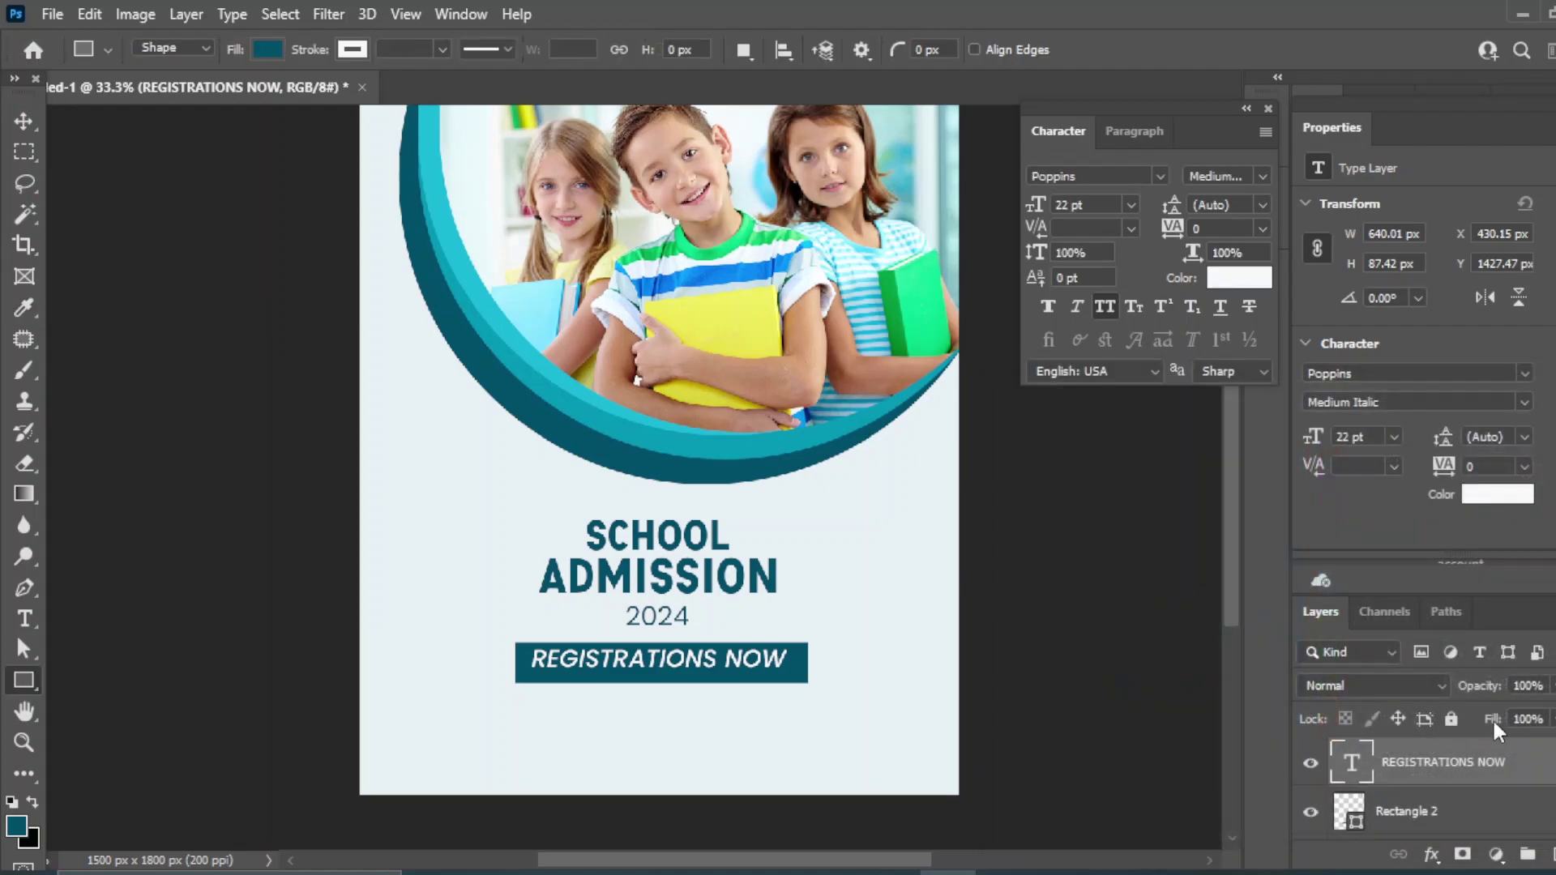
# Centre REGISTRATIONS NOW horizontally and vertically on its teal rectangle.
pyautogui.click(1397, 810)
pyautogui.click(24, 122)
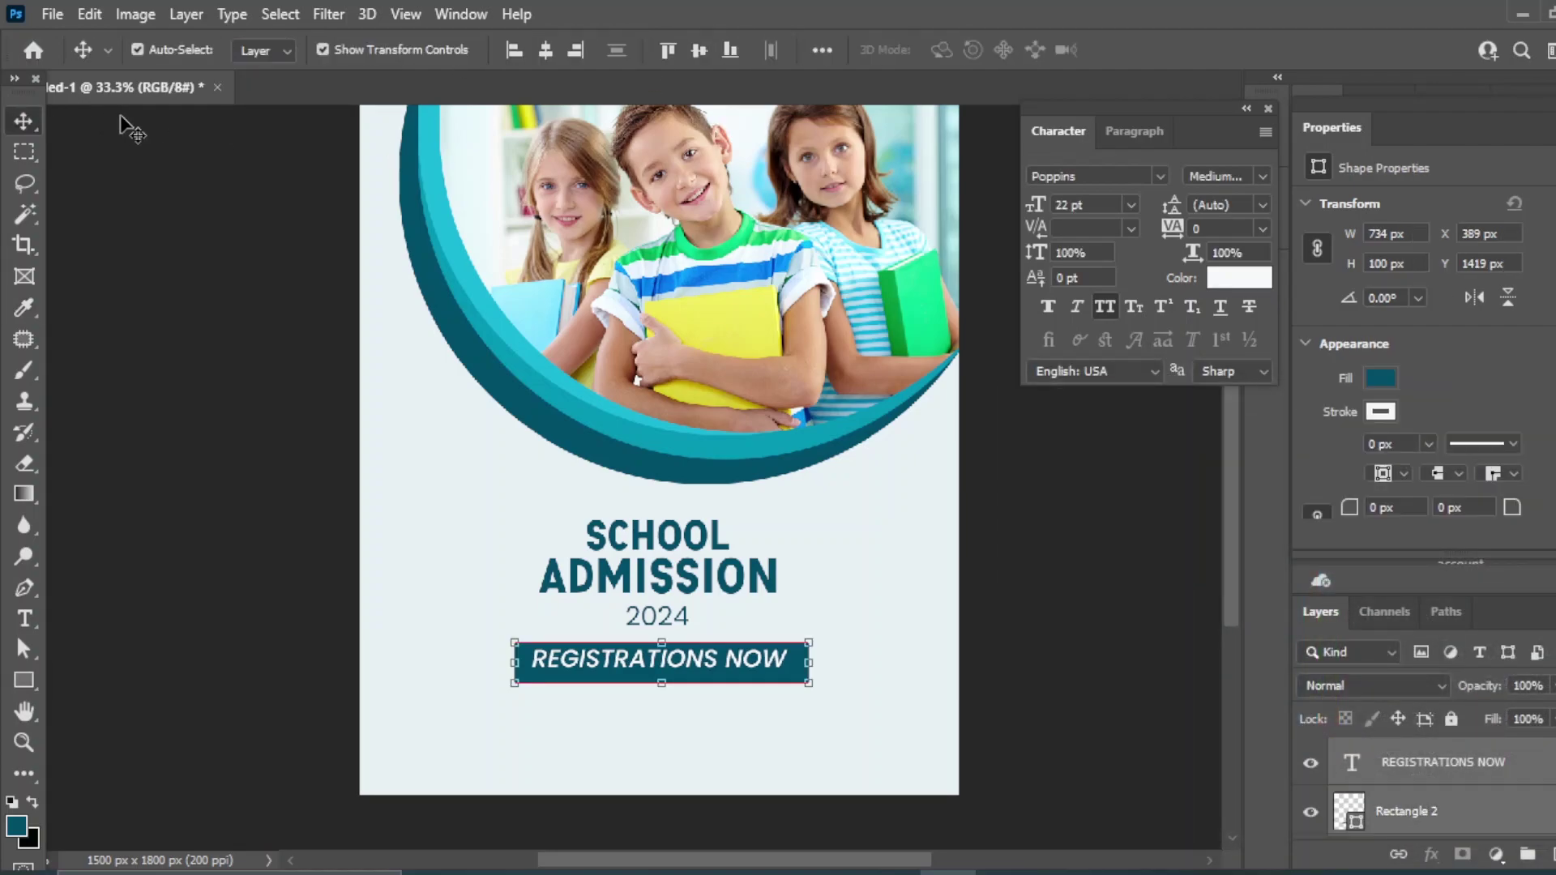
pyautogui.click(540, 50)
pyautogui.click(698, 51)
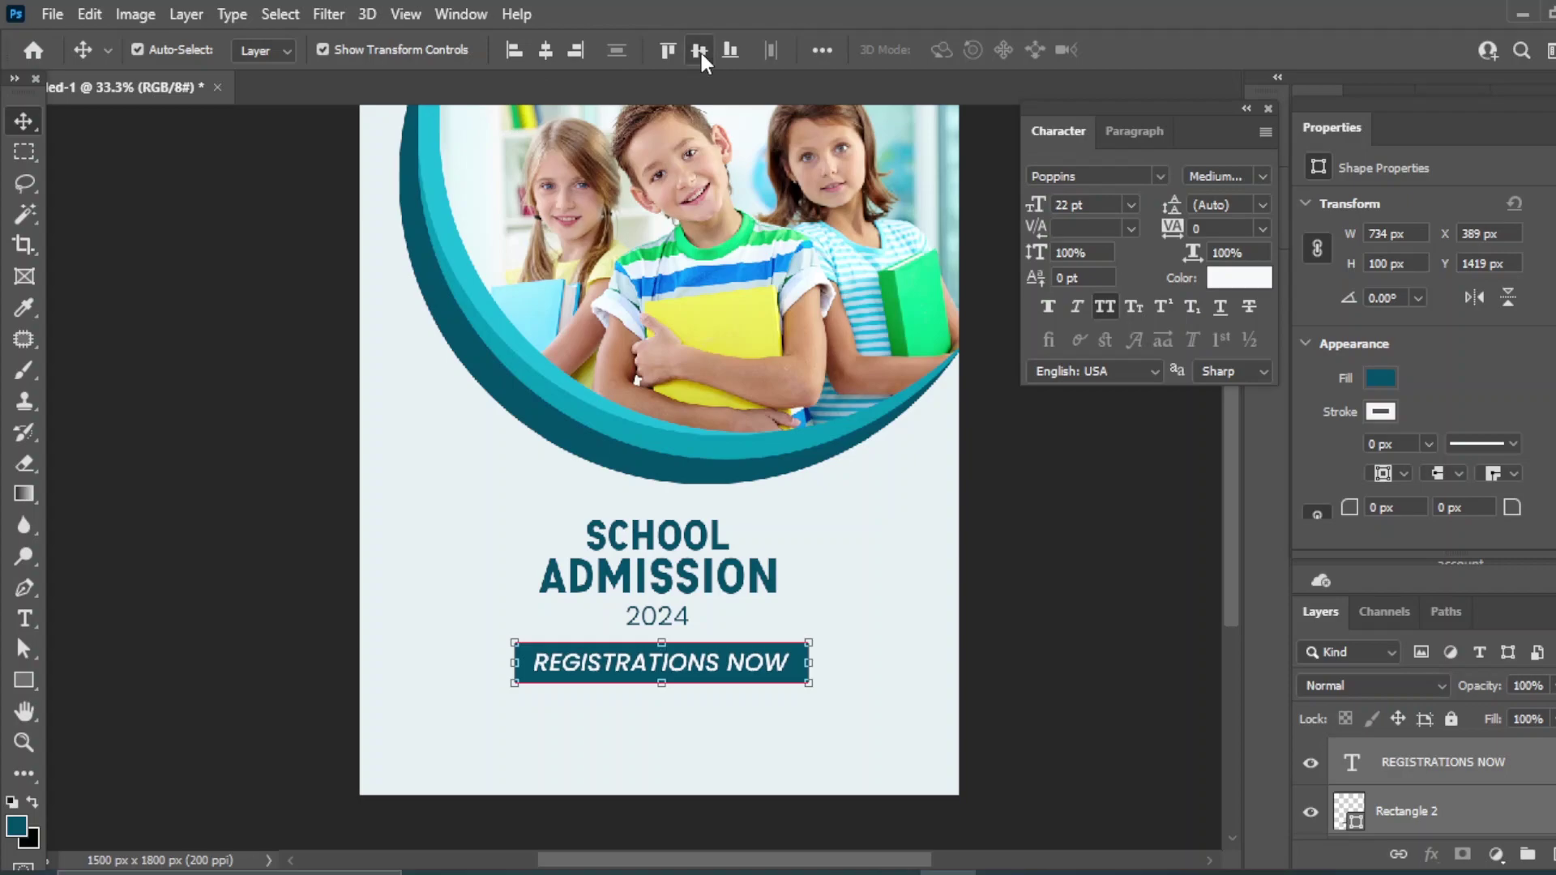
pyautogui.click(489, 733)
pyautogui.hotkey('ctrl', '-')
pyautogui.hotkey('ctrl', '+')
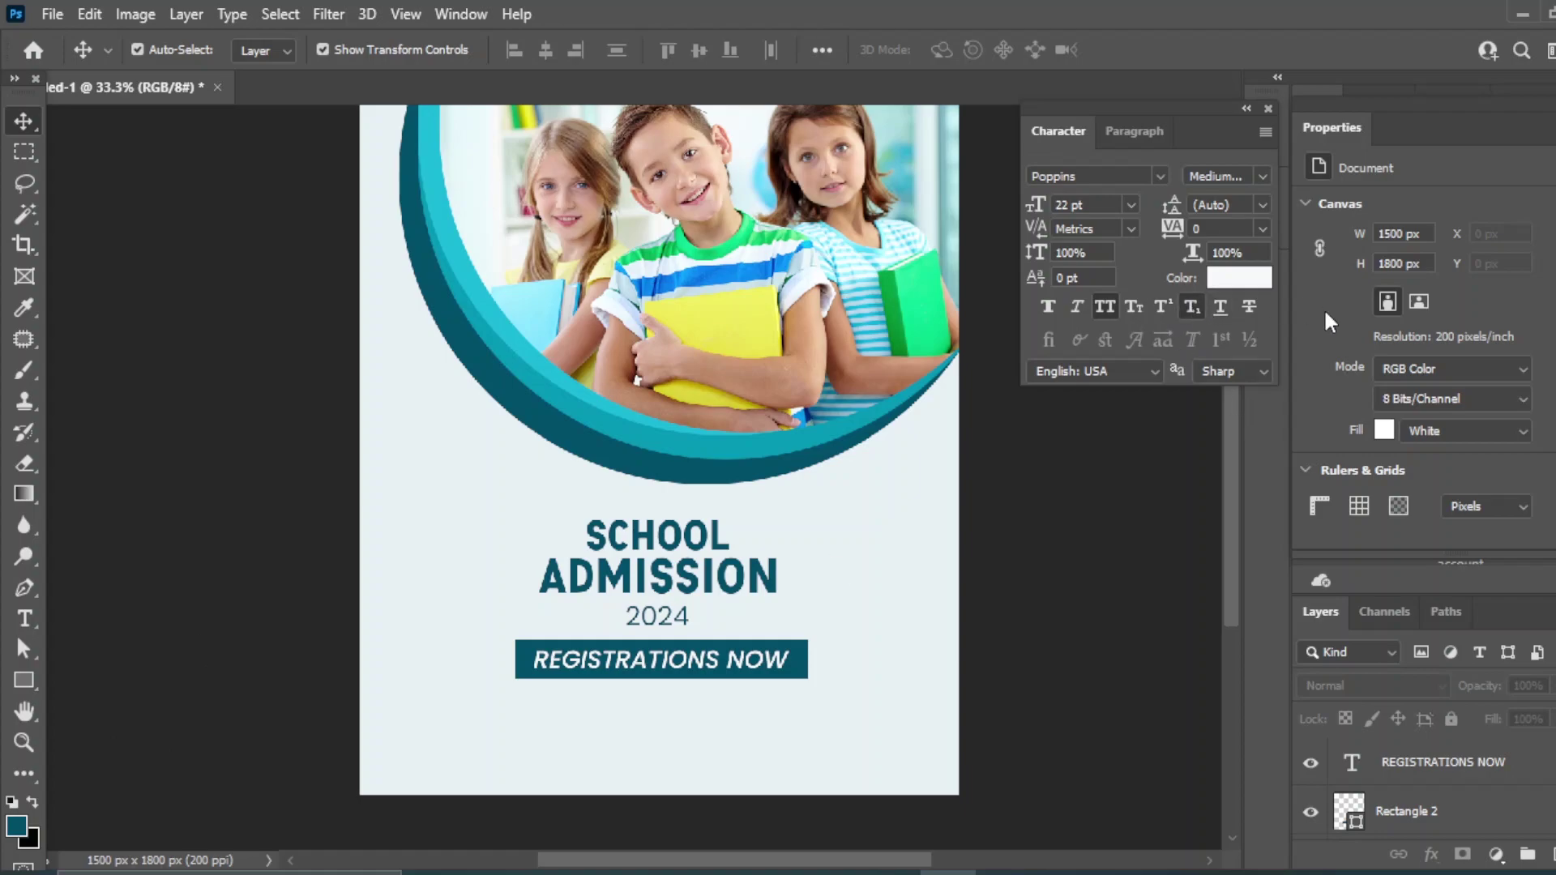
# Add a 22 pt text reading Enrol Now in the flyer's lower-left area.
pyautogui.click(24, 619)
pyautogui.click(97, 621)
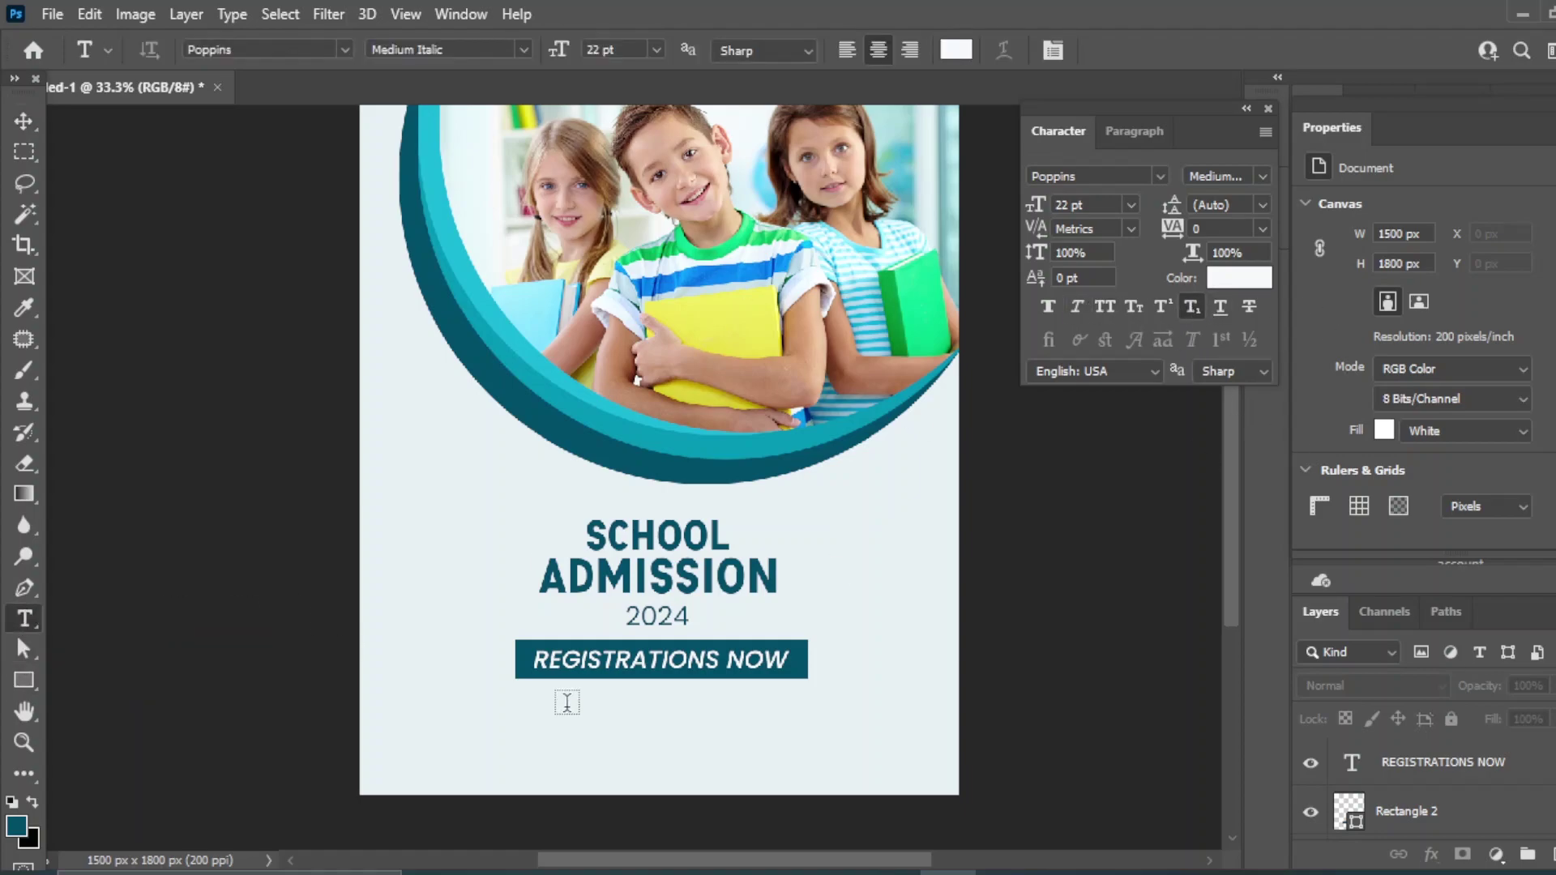
pyautogui.click(412, 724)
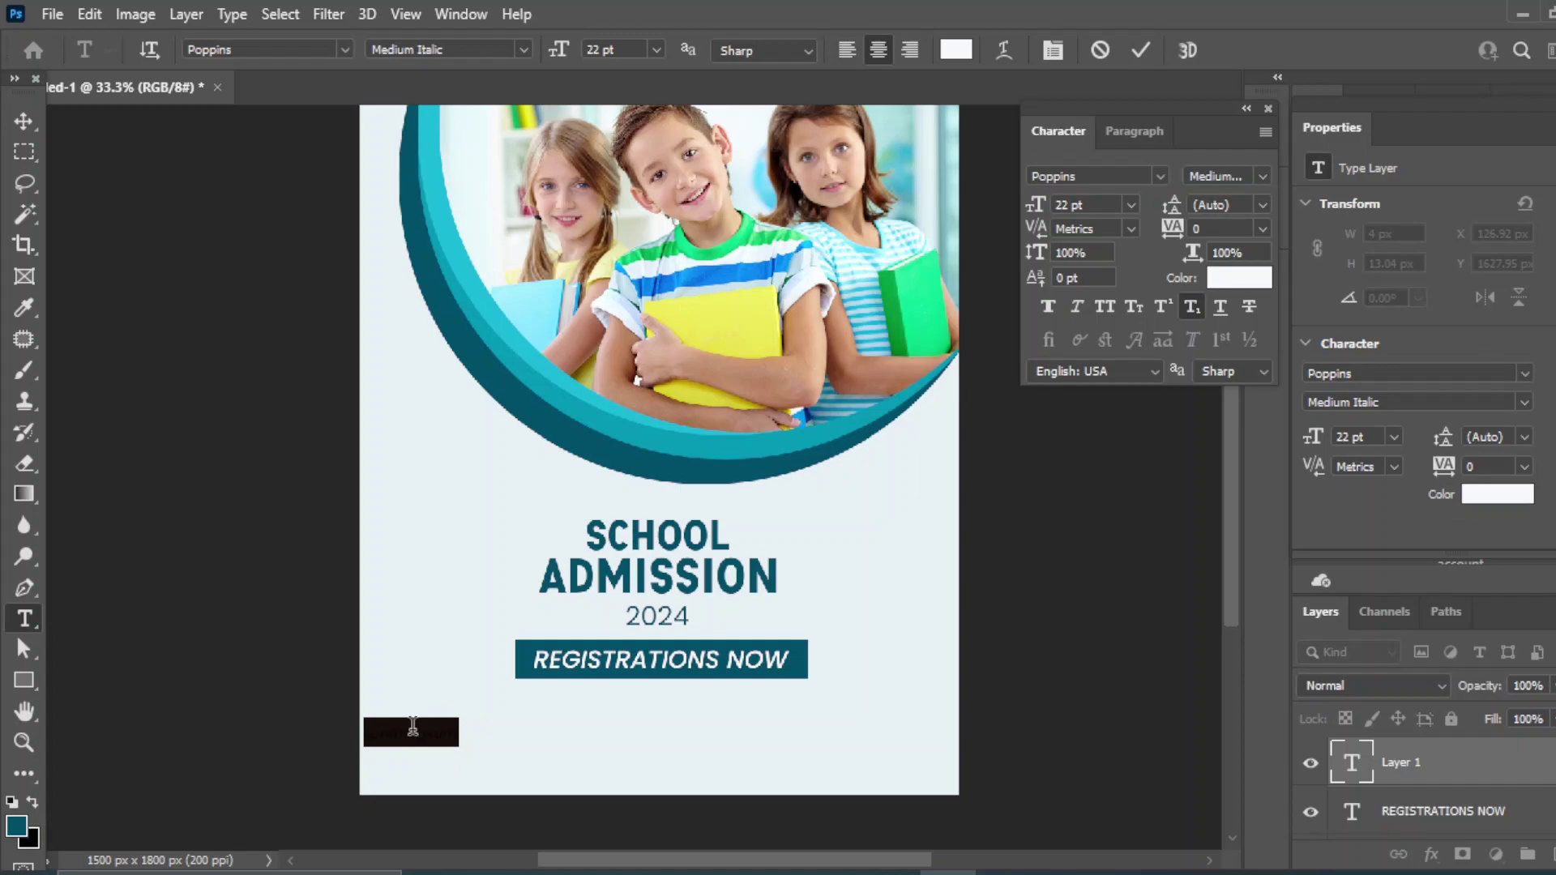
pyautogui.write('Apply')
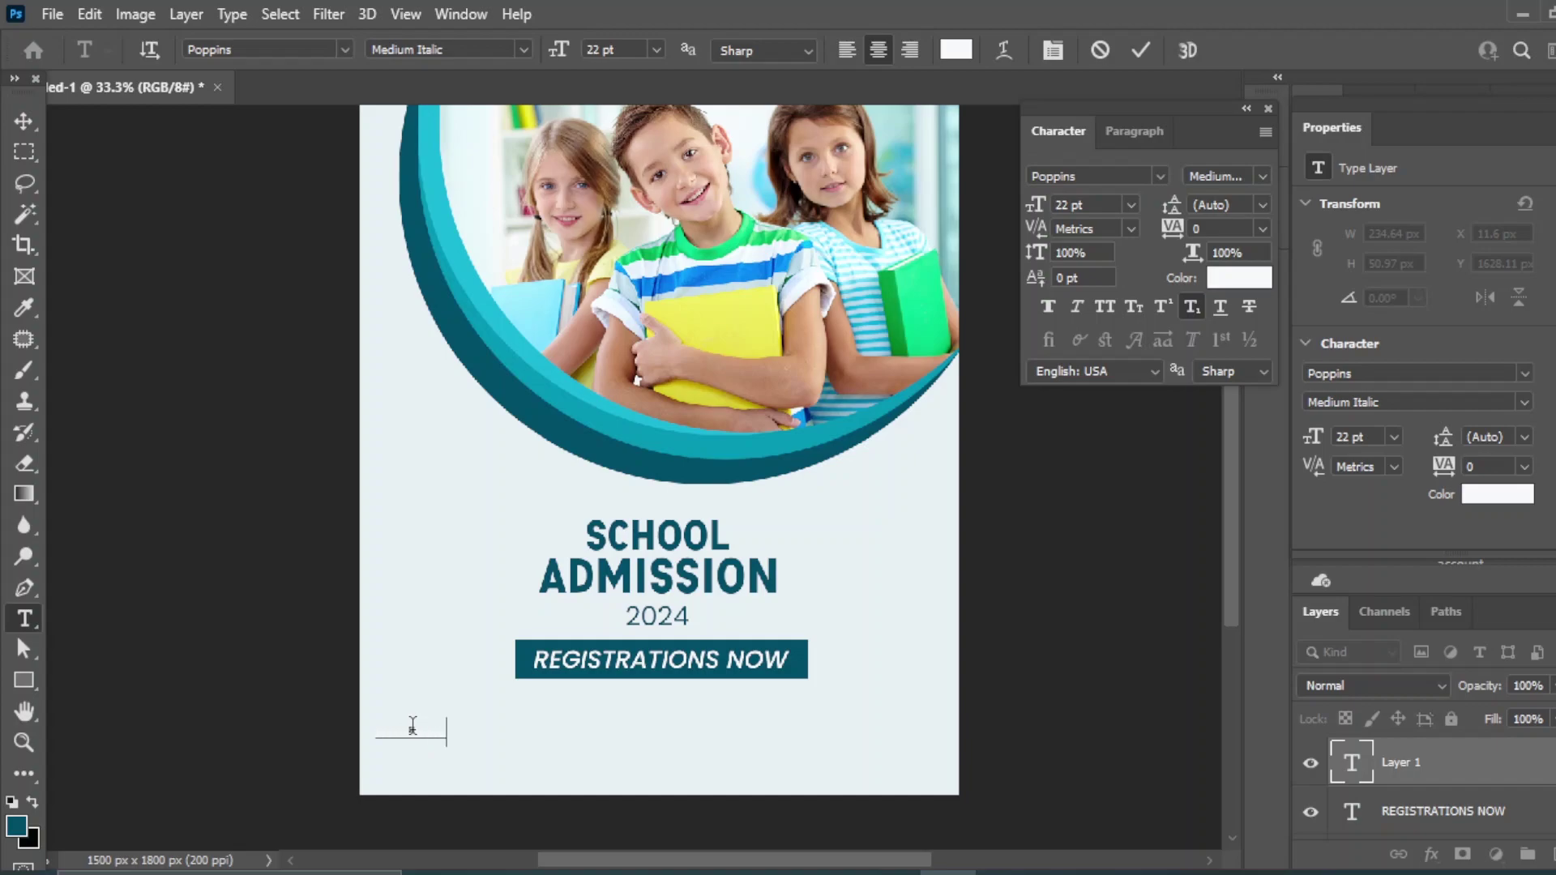
pyautogui.click(24, 121)
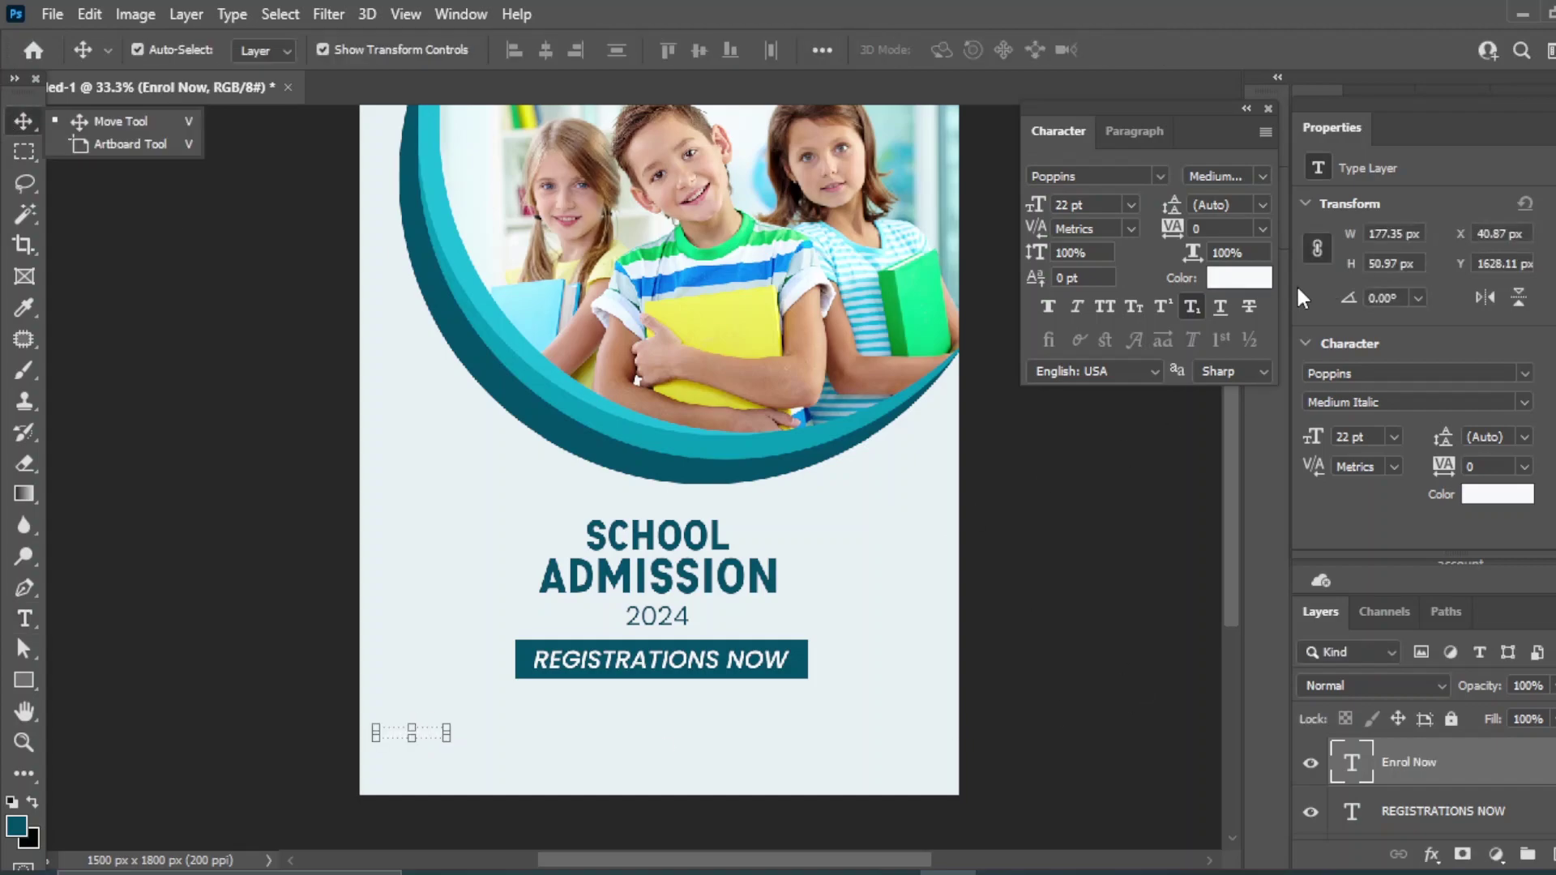
# Colour Enrol Now with the dark teal #004f68 sampled from the circle ring and move it nearer the flyer's bottom-left corner.
pyautogui.click(1238, 277)
pyautogui.click(575, 442)
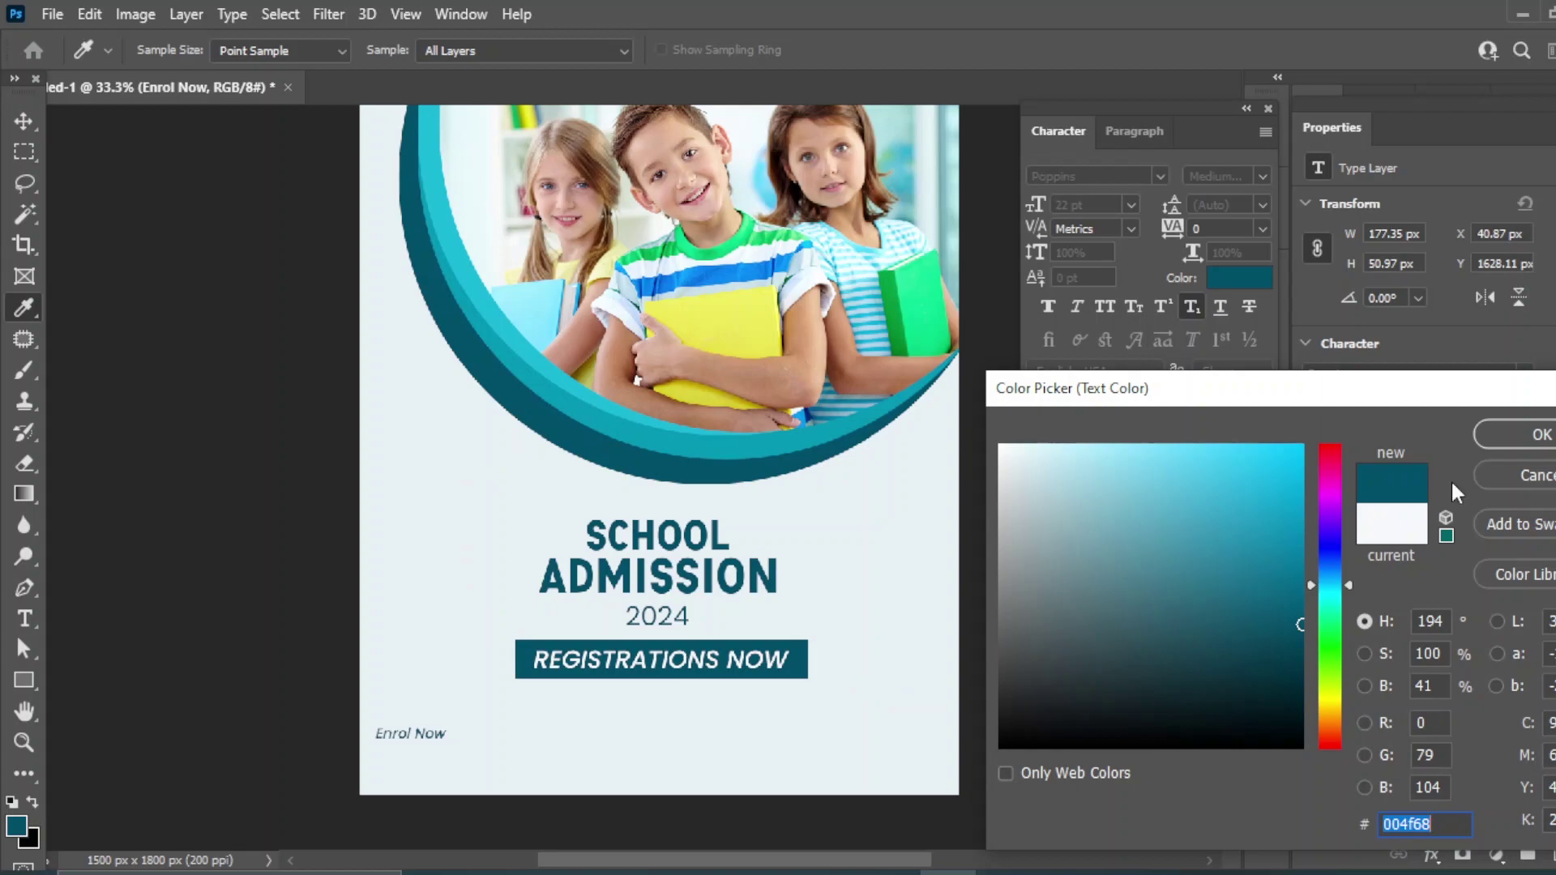
pyautogui.press('Return')
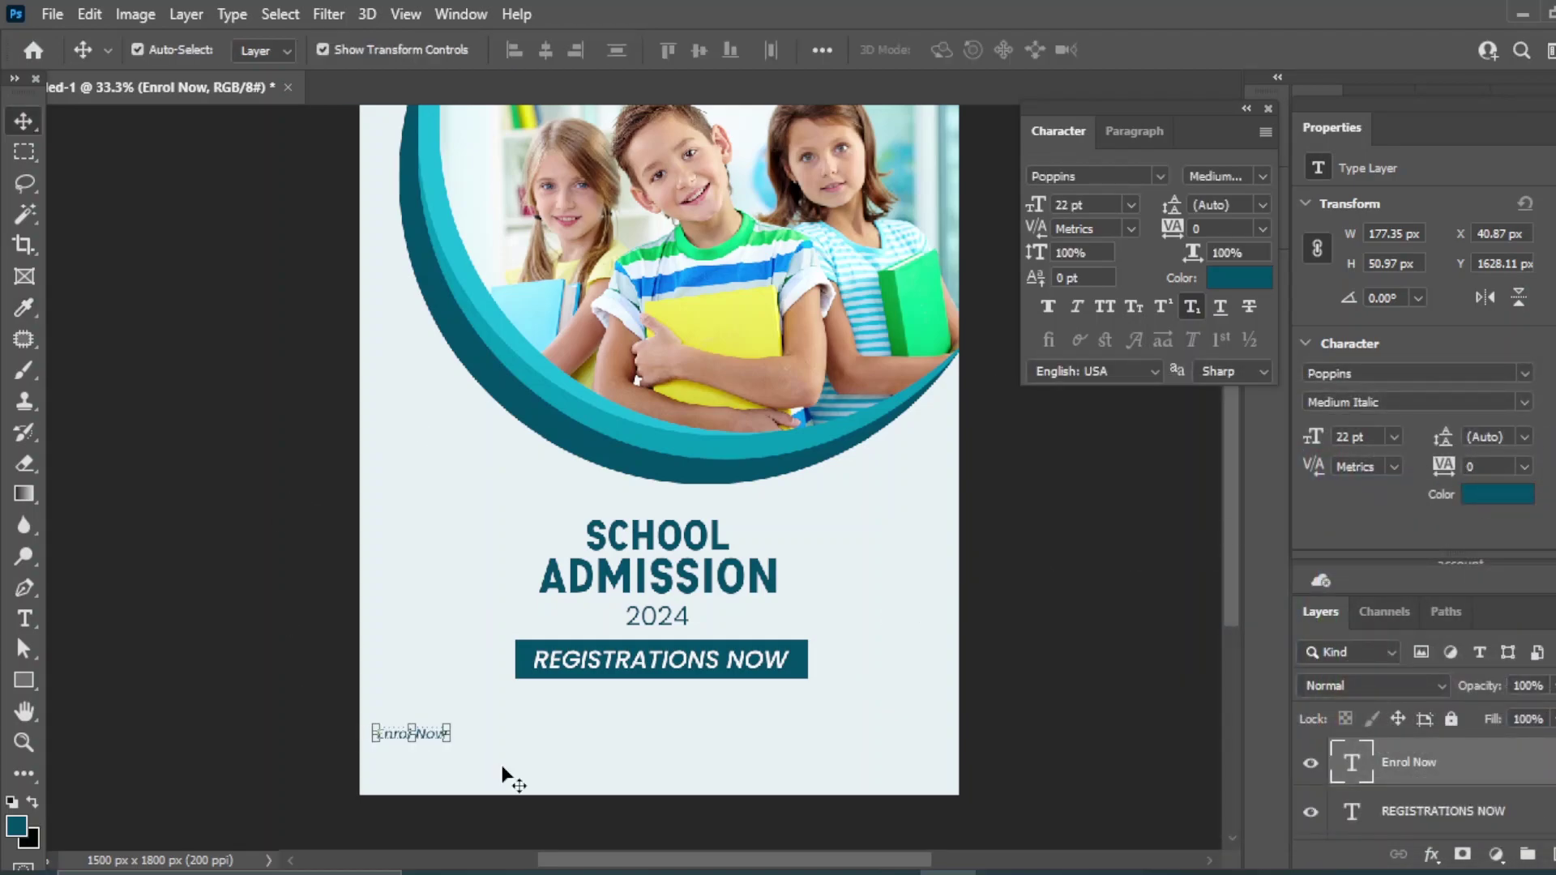
pyautogui.moveTo(414, 739); pyautogui.dragTo(423, 765)
pyautogui.moveTo(423, 766); pyautogui.dragTo(423, 765)
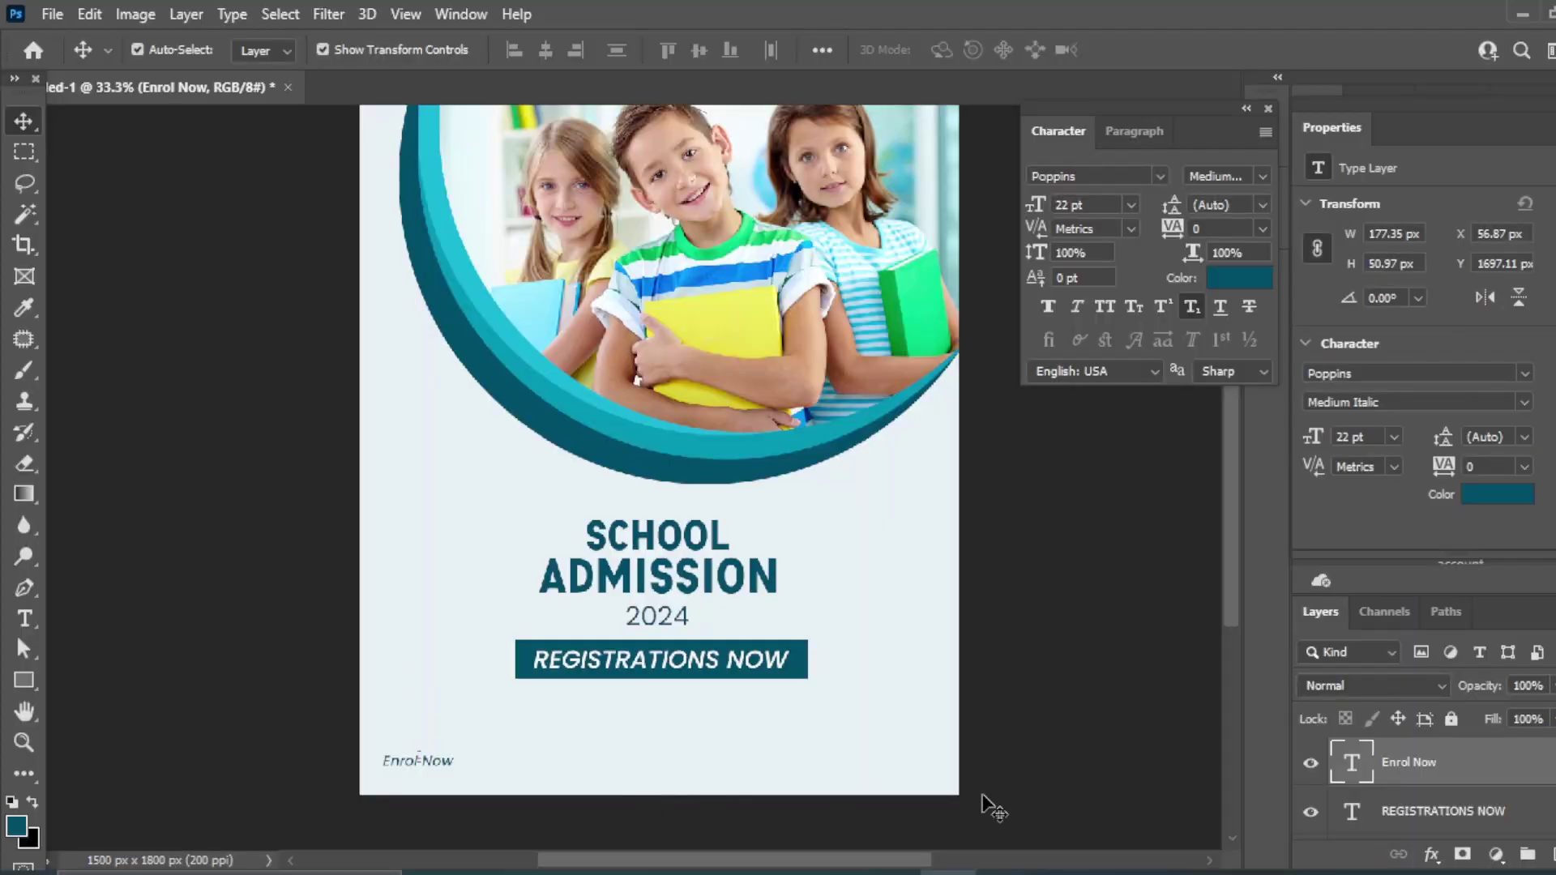
# Draw a dark teal rectangle about 240 x 56 px over Enrol Now and round its corners to 17 px.
pyautogui.moveTo(30, 683); pyautogui.dragTo(105, 680)
pyautogui.moveTo(375, 748)
pyautogui.mouseDown()
pyautogui.moveTo(381, 770)
pyautogui.moveTo(470, 771)
pyautogui.mouseUp()
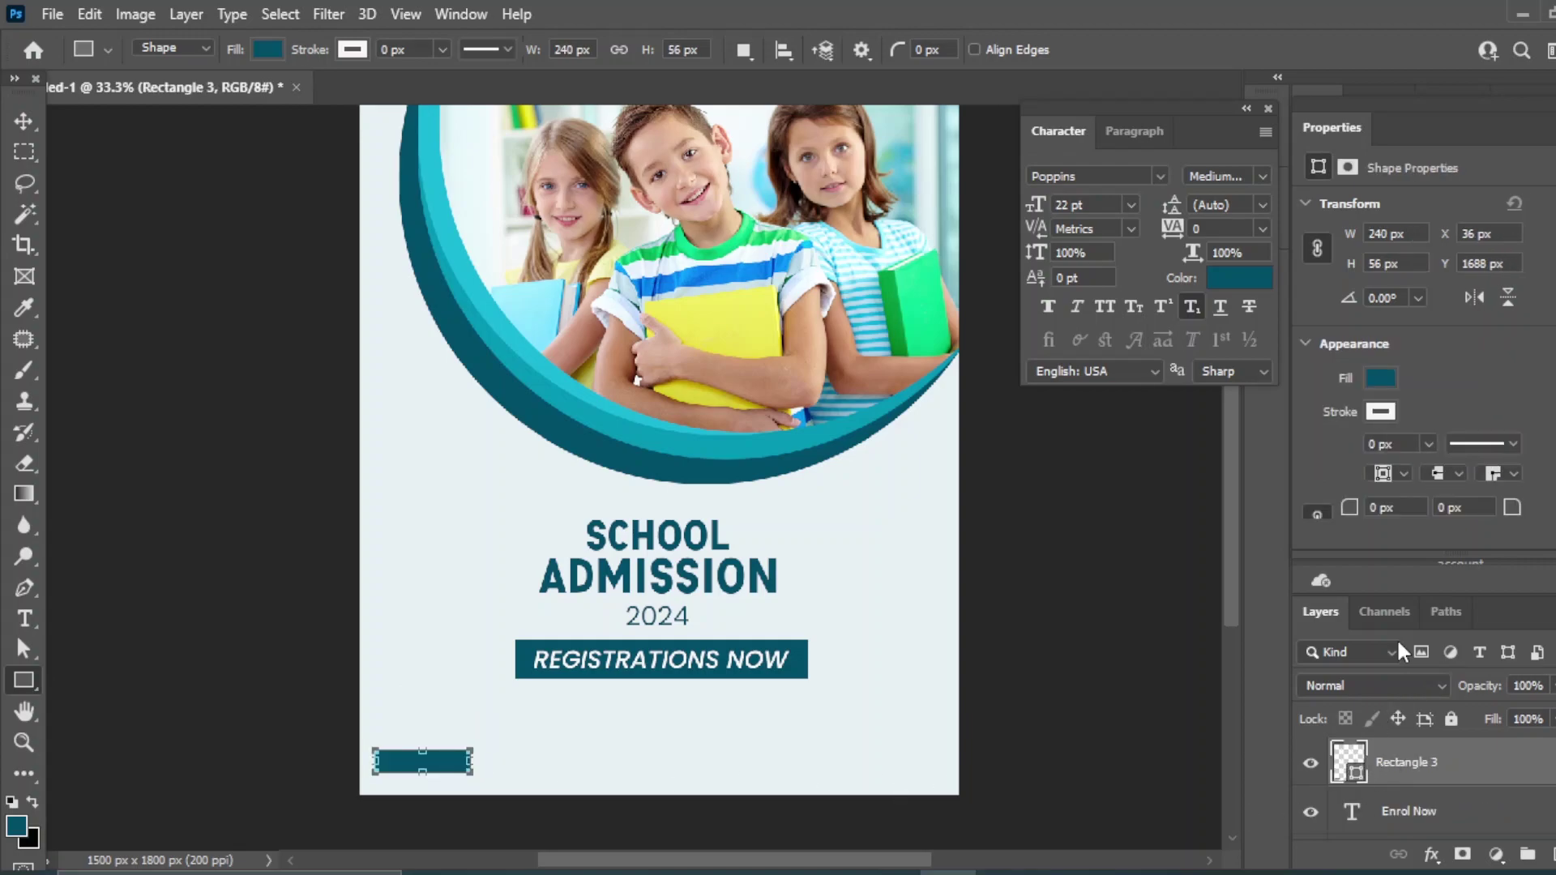
pyautogui.scroll(-1, 1389, 450)
pyautogui.click(1367, 469)
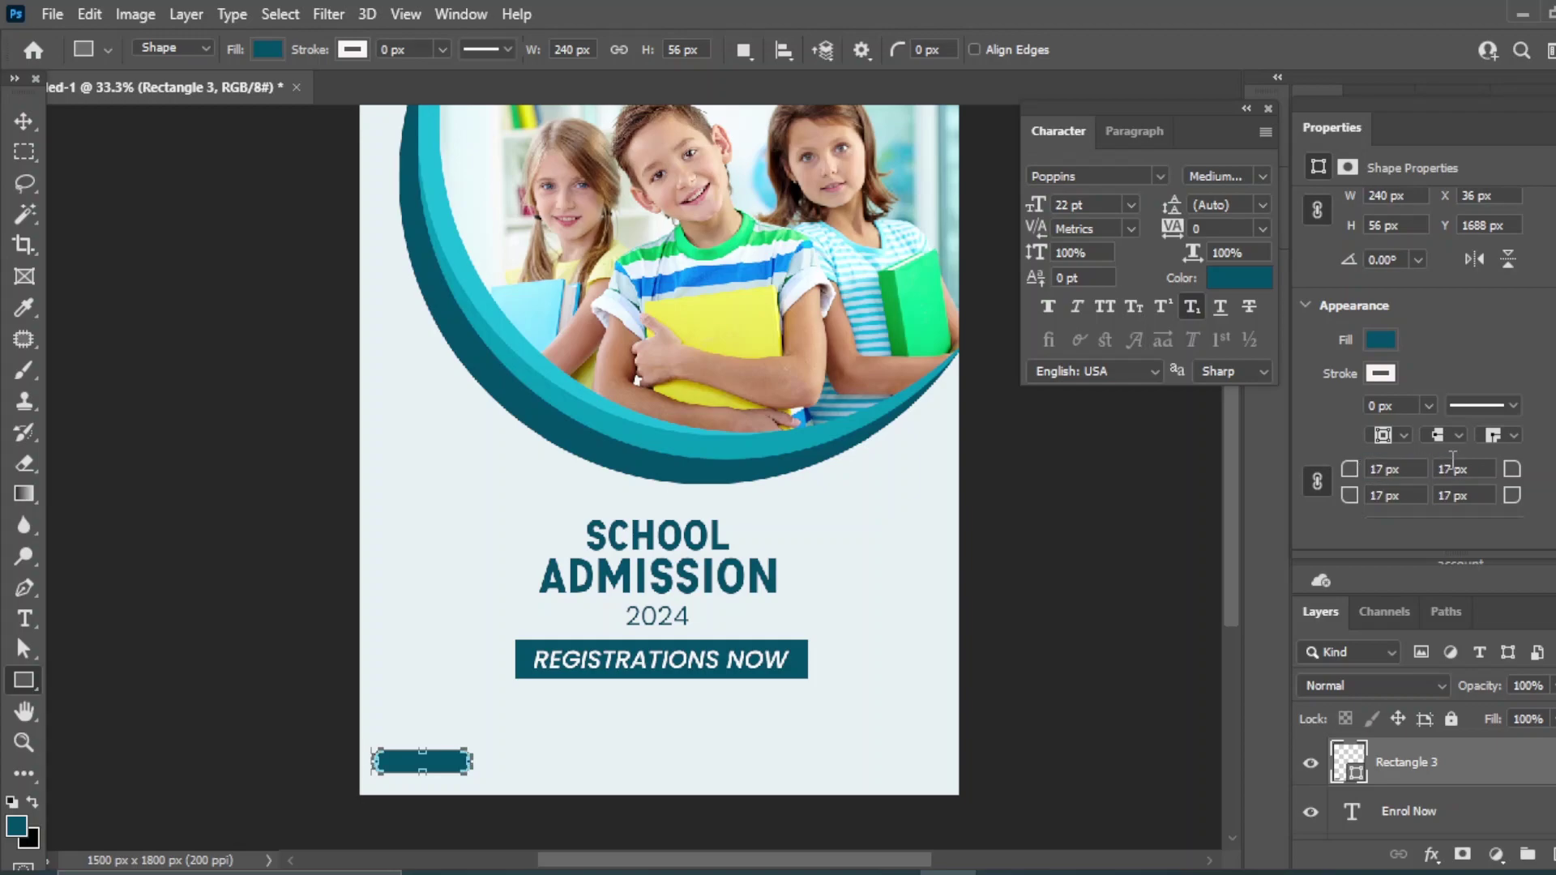
# Bring the Enrol Now text layer above its rounded rectangle and recolour it to near-white #f5fbfd.
pyautogui.moveTo(1409, 811); pyautogui.dragTo(1398, 762)
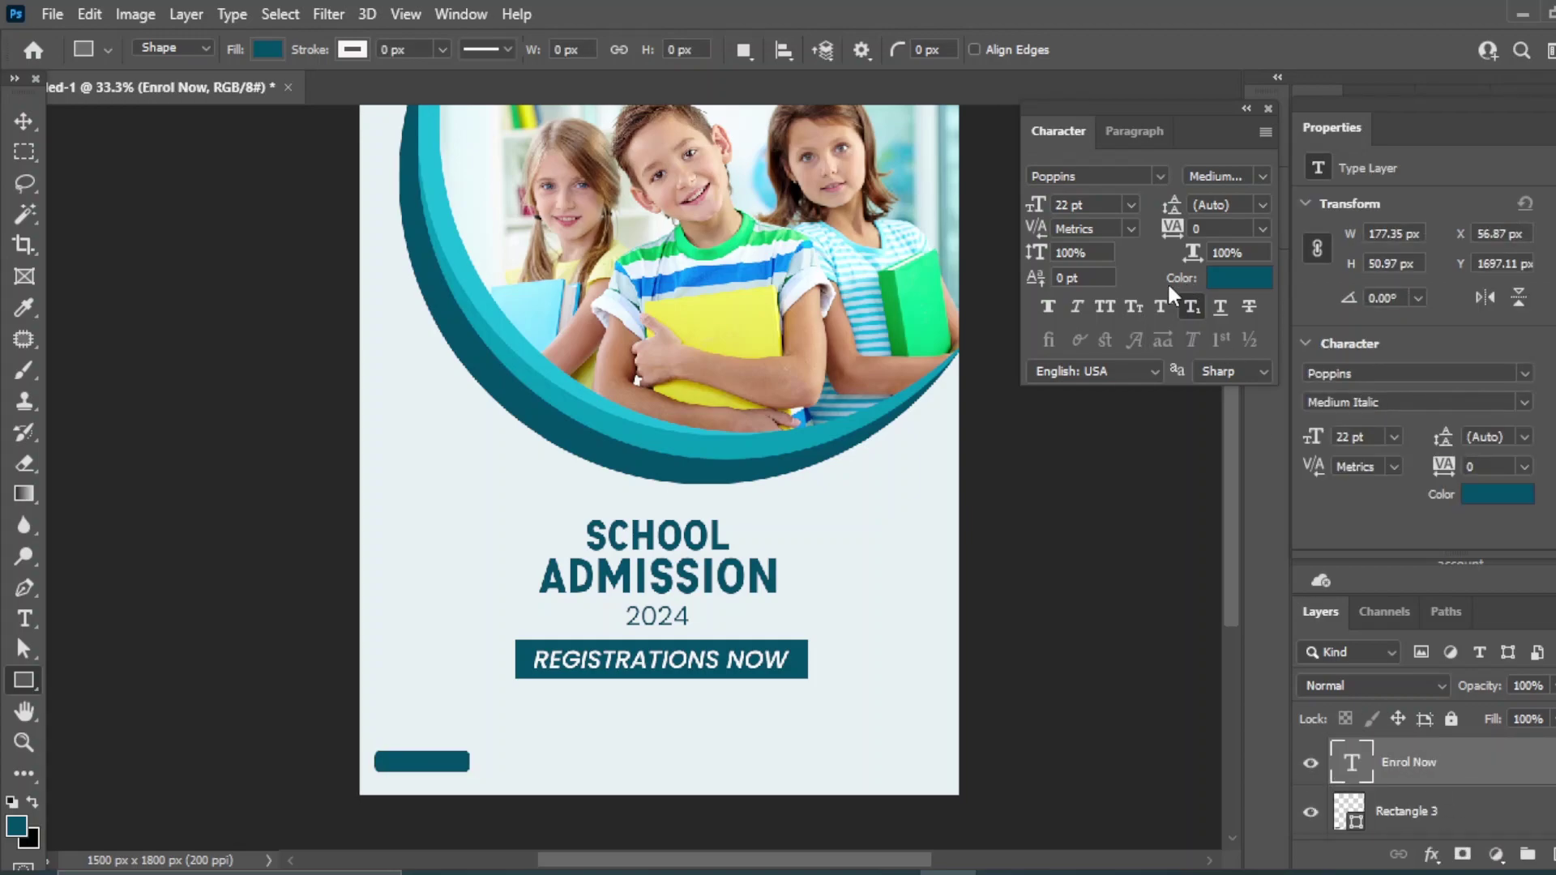
pyautogui.click(1258, 283)
pyautogui.click(1008, 446)
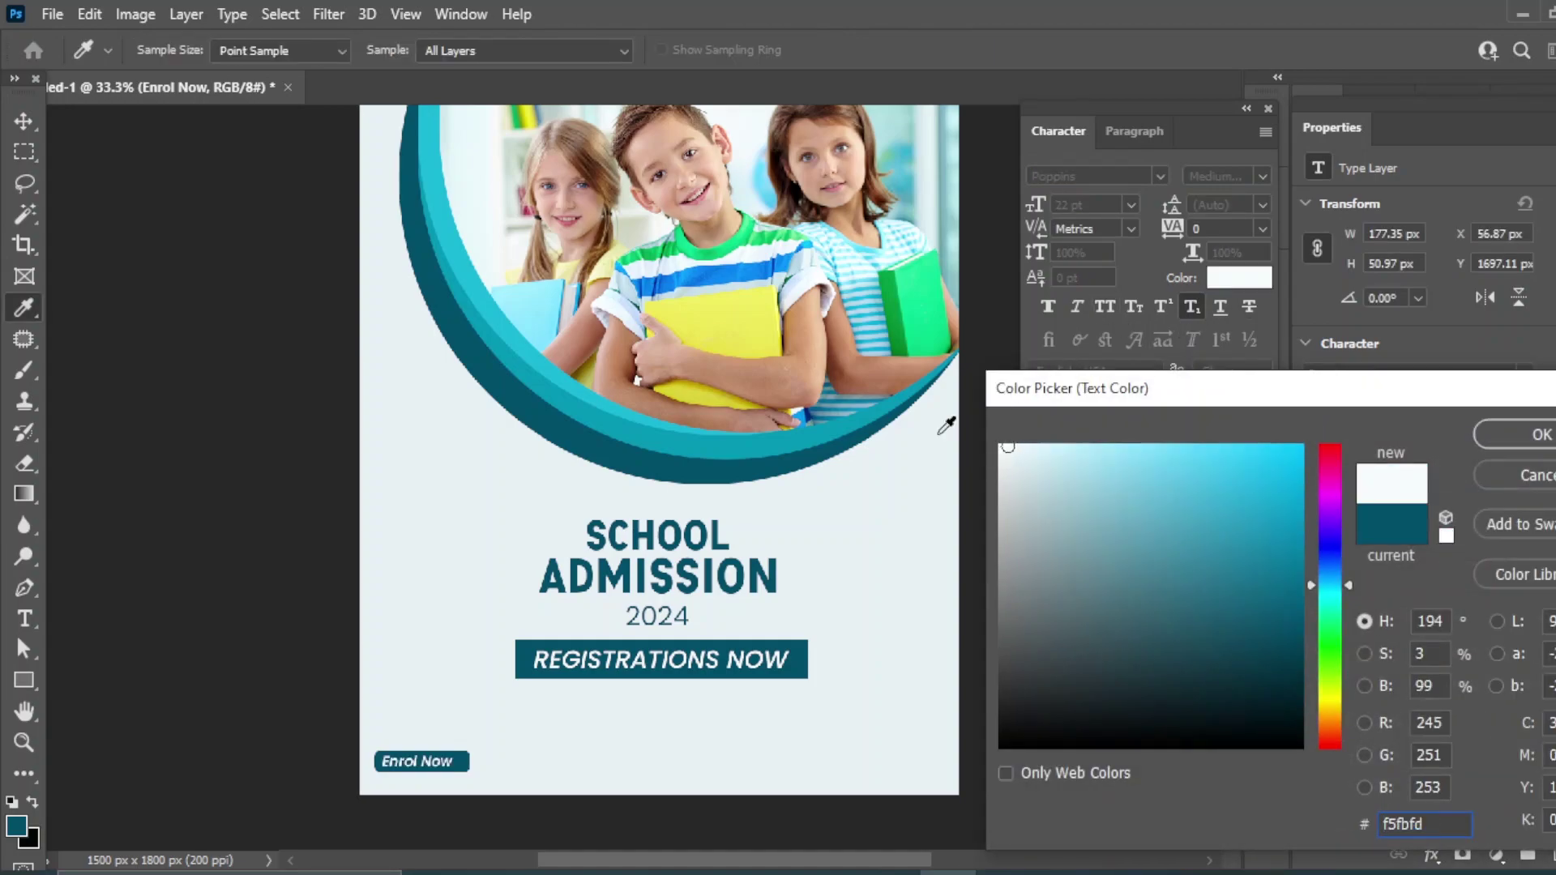
pyautogui.click(1539, 441)
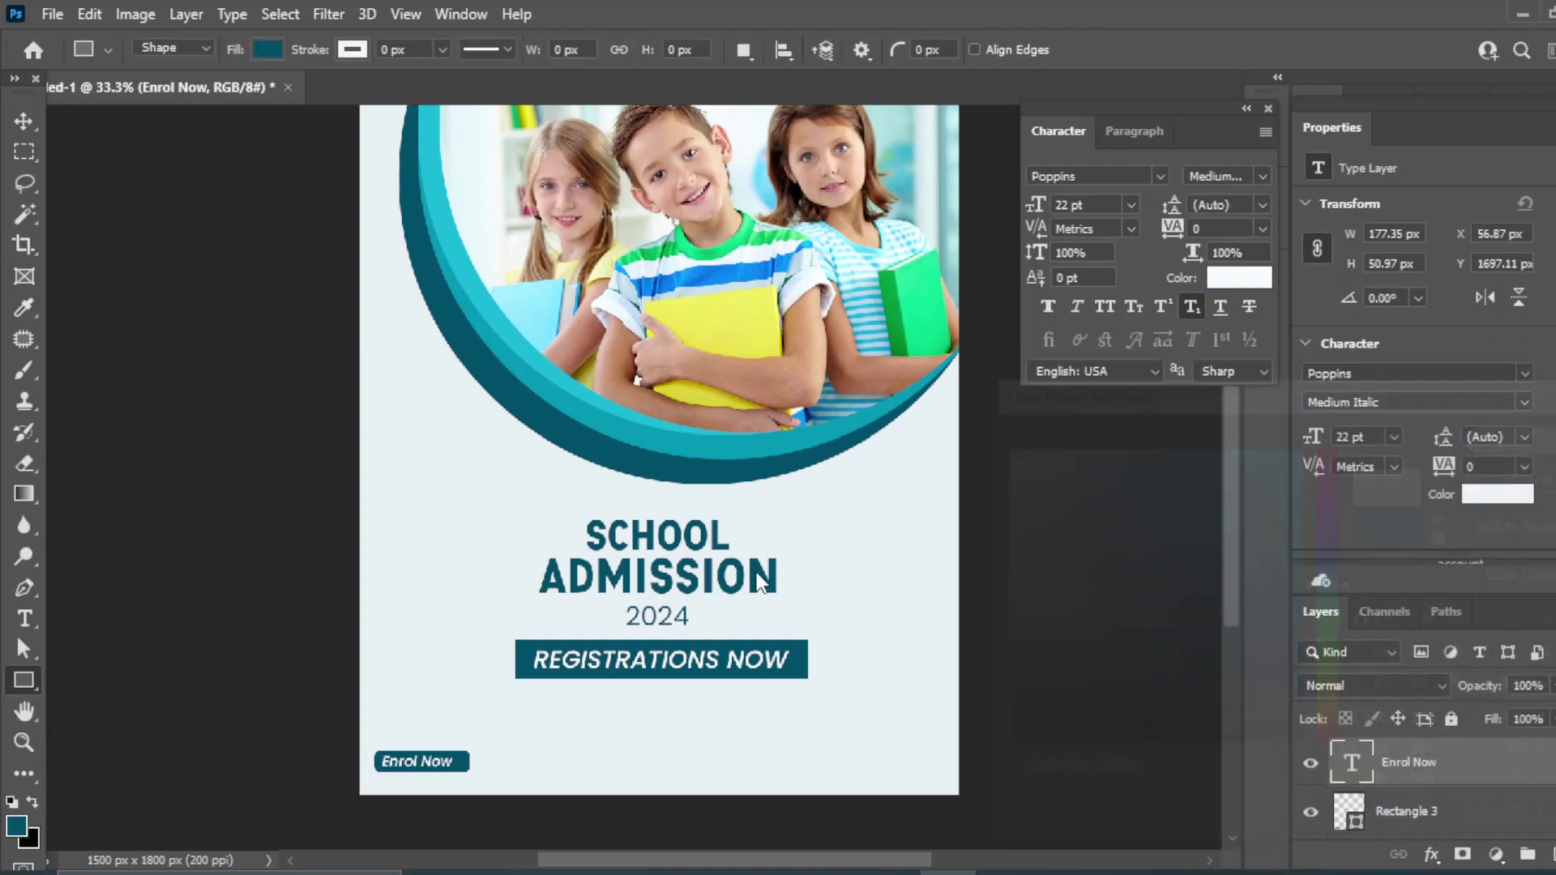
# Centre Enrol Now horizontally on its rounded rectangle and shift both slightly right, away from the flyer's edge.
pyautogui.keyDown('shift'); pyautogui.click(1395, 817); pyautogui.keyUp('shift')
pyautogui.click(23, 122)
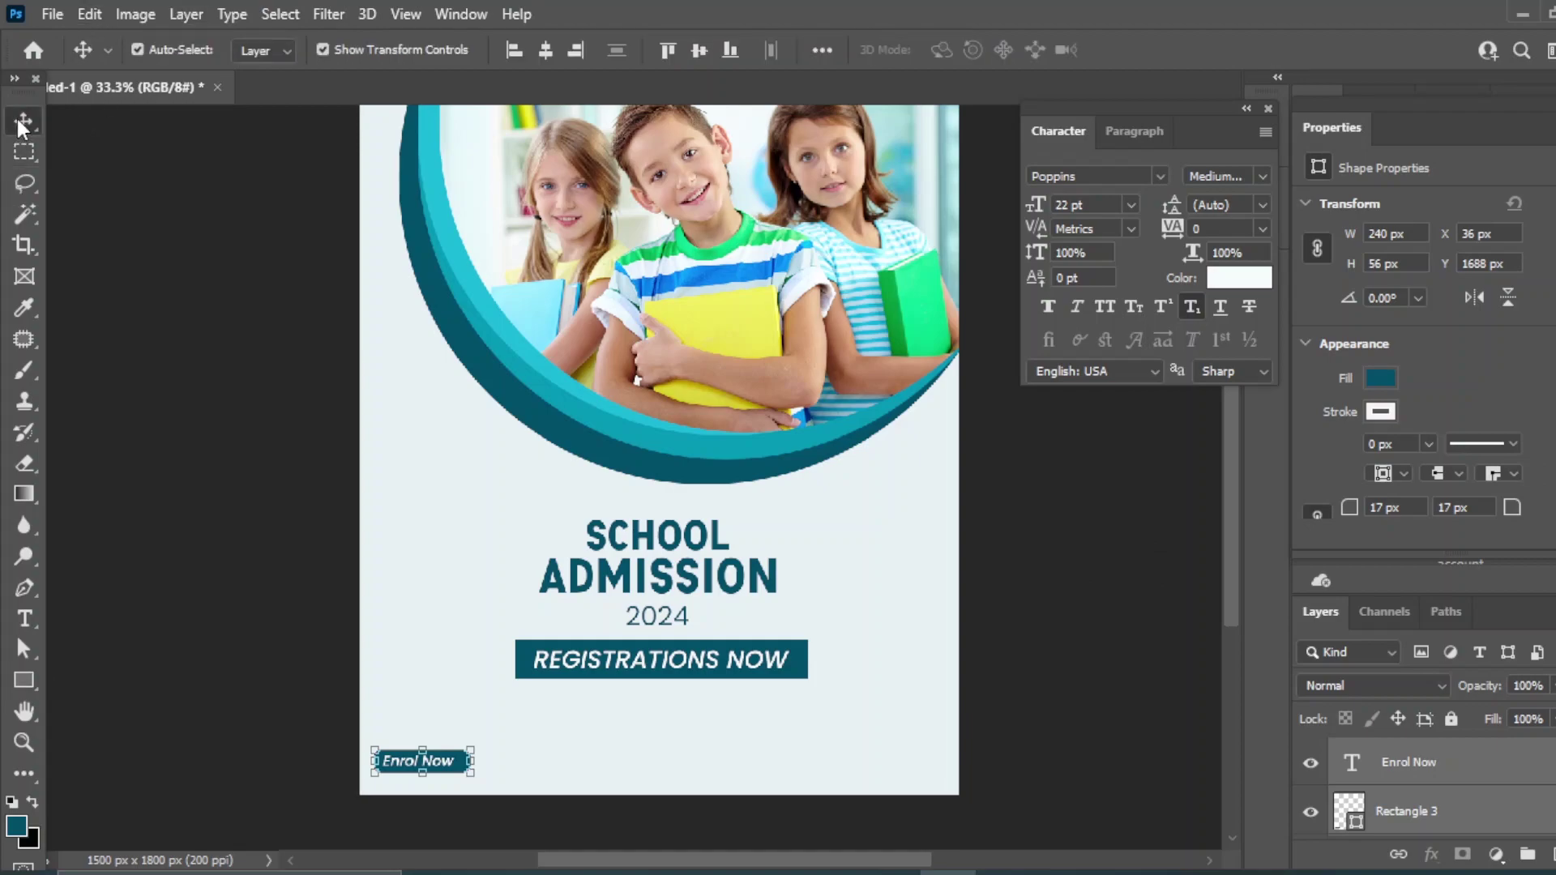
pyautogui.click(545, 50)
pyautogui.hotkey('shift', 'Right')
pyautogui.hotkey('shift', 'Right')
pyautogui.hotkey('shift', 'Right')
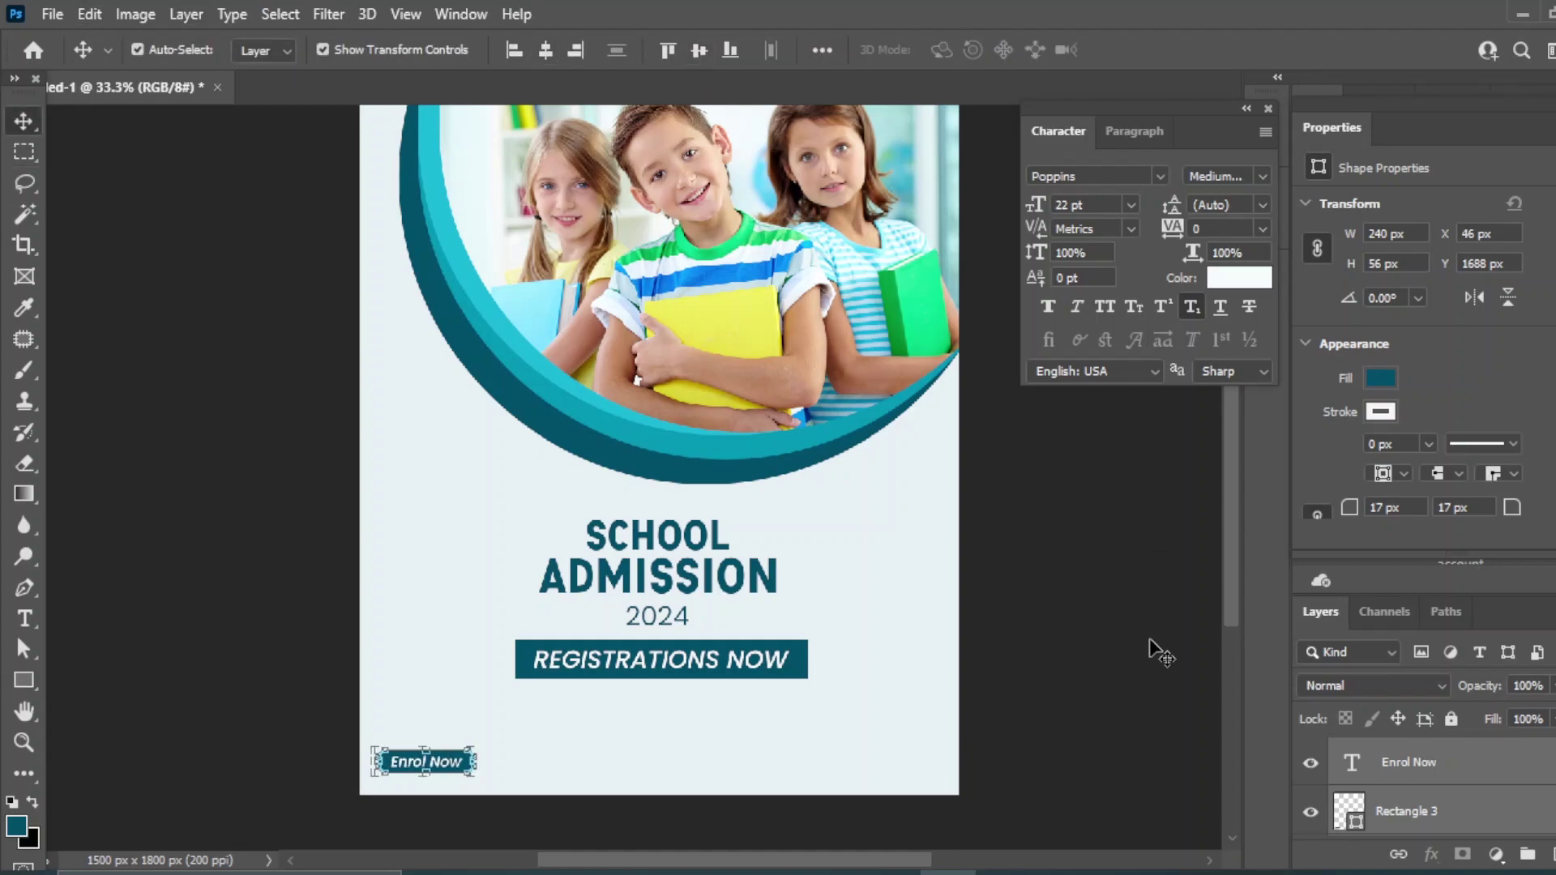
pyautogui.click(1118, 677)
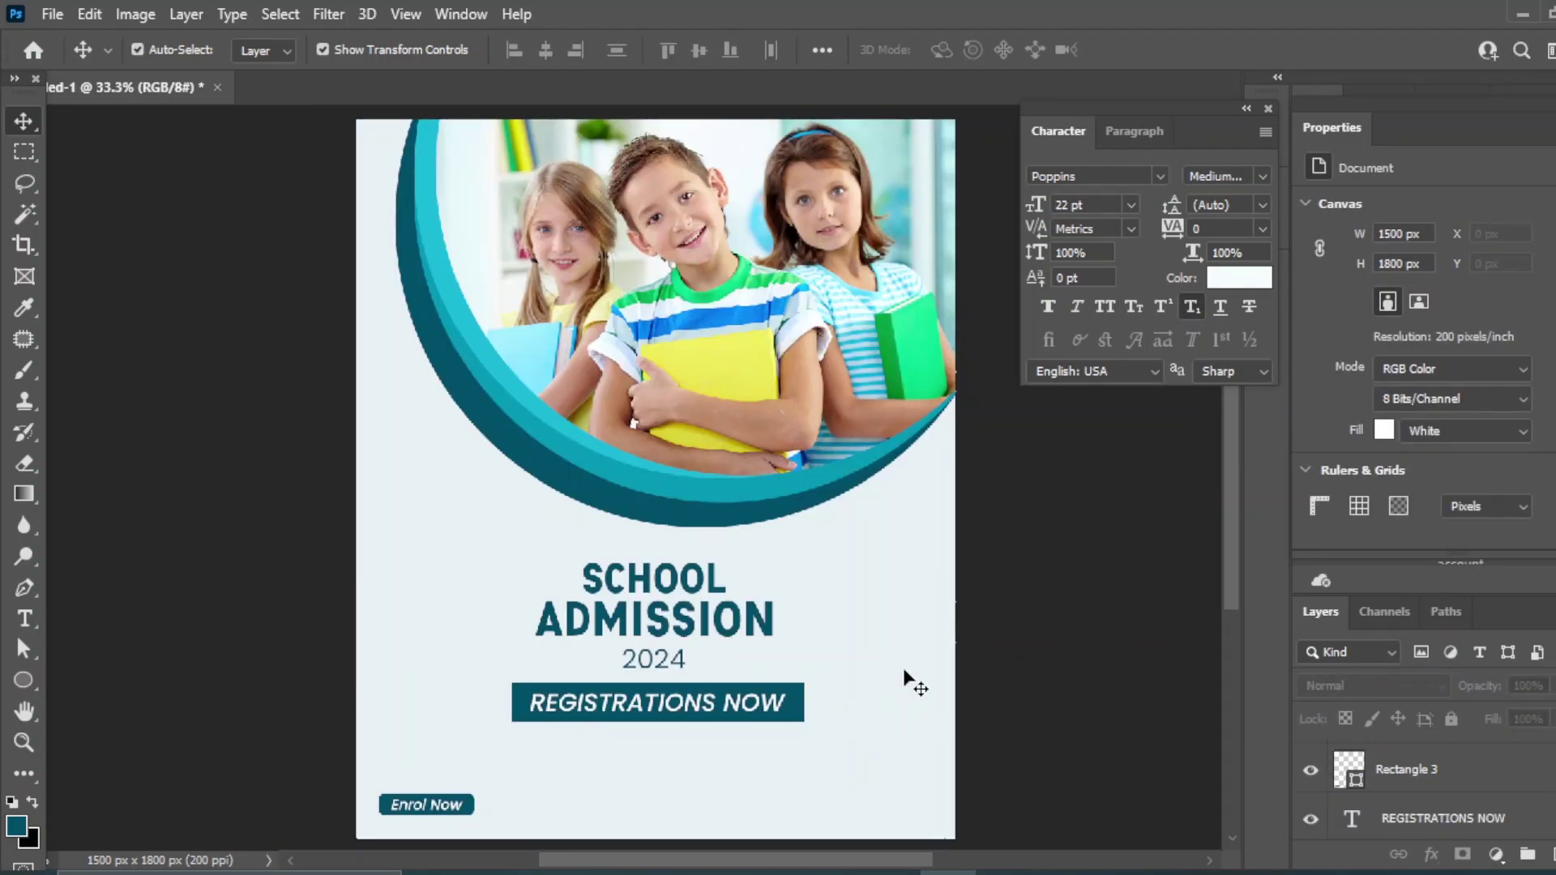
pyautogui.click(472, 814)
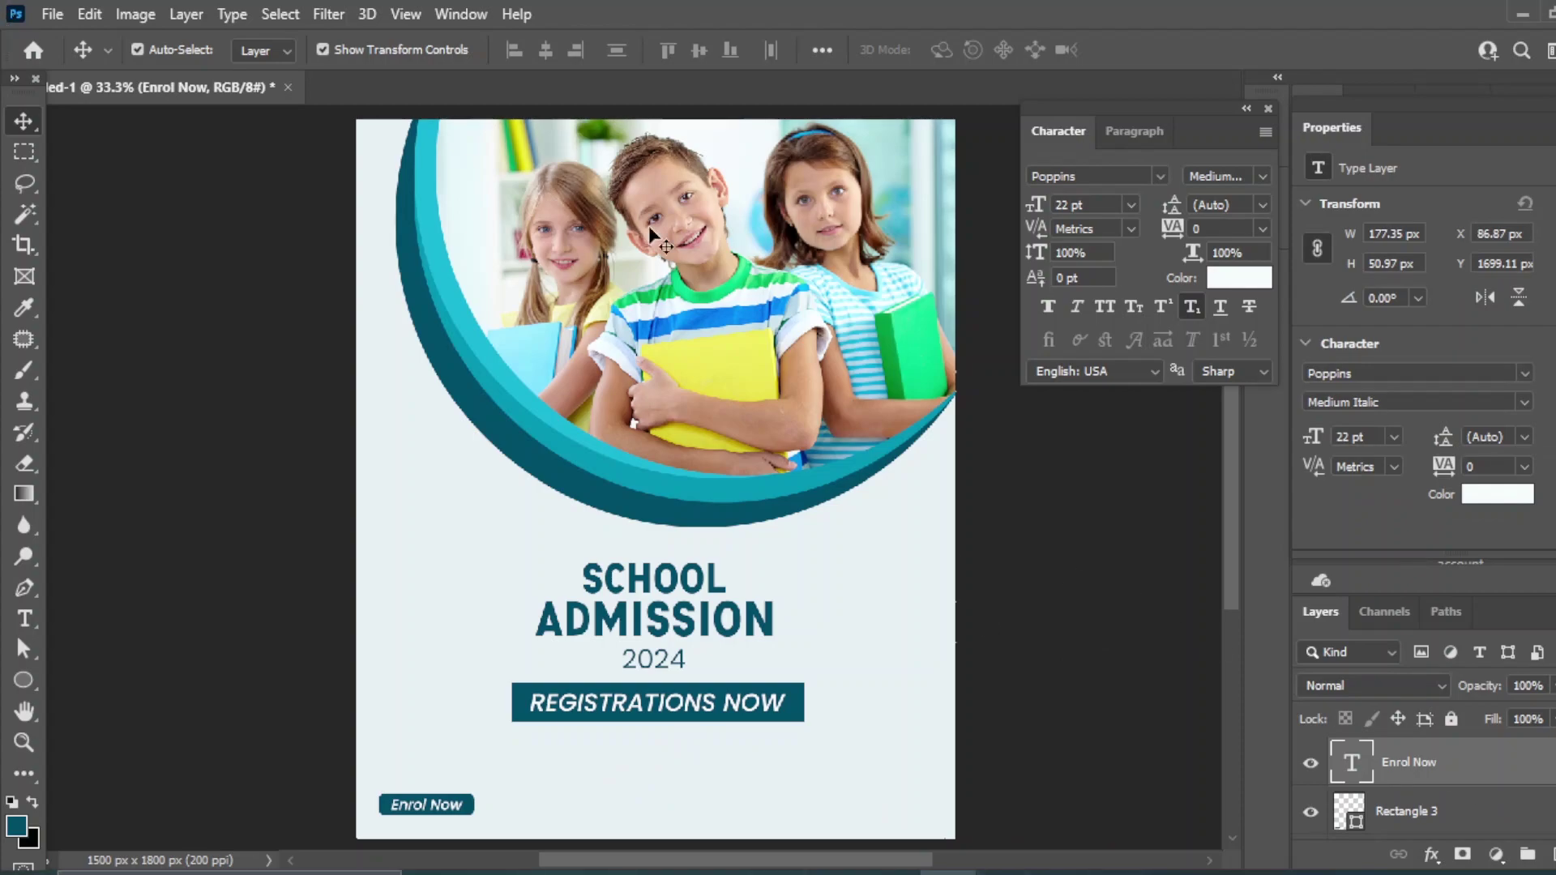
# Duplicate the Enrol Now text to the middle of the flyer's bottom row and recolour the copy with dark teal sampled from the circle ring.
pyautogui.moveTo(1518, 777); pyautogui.dragTo(1552, 854)
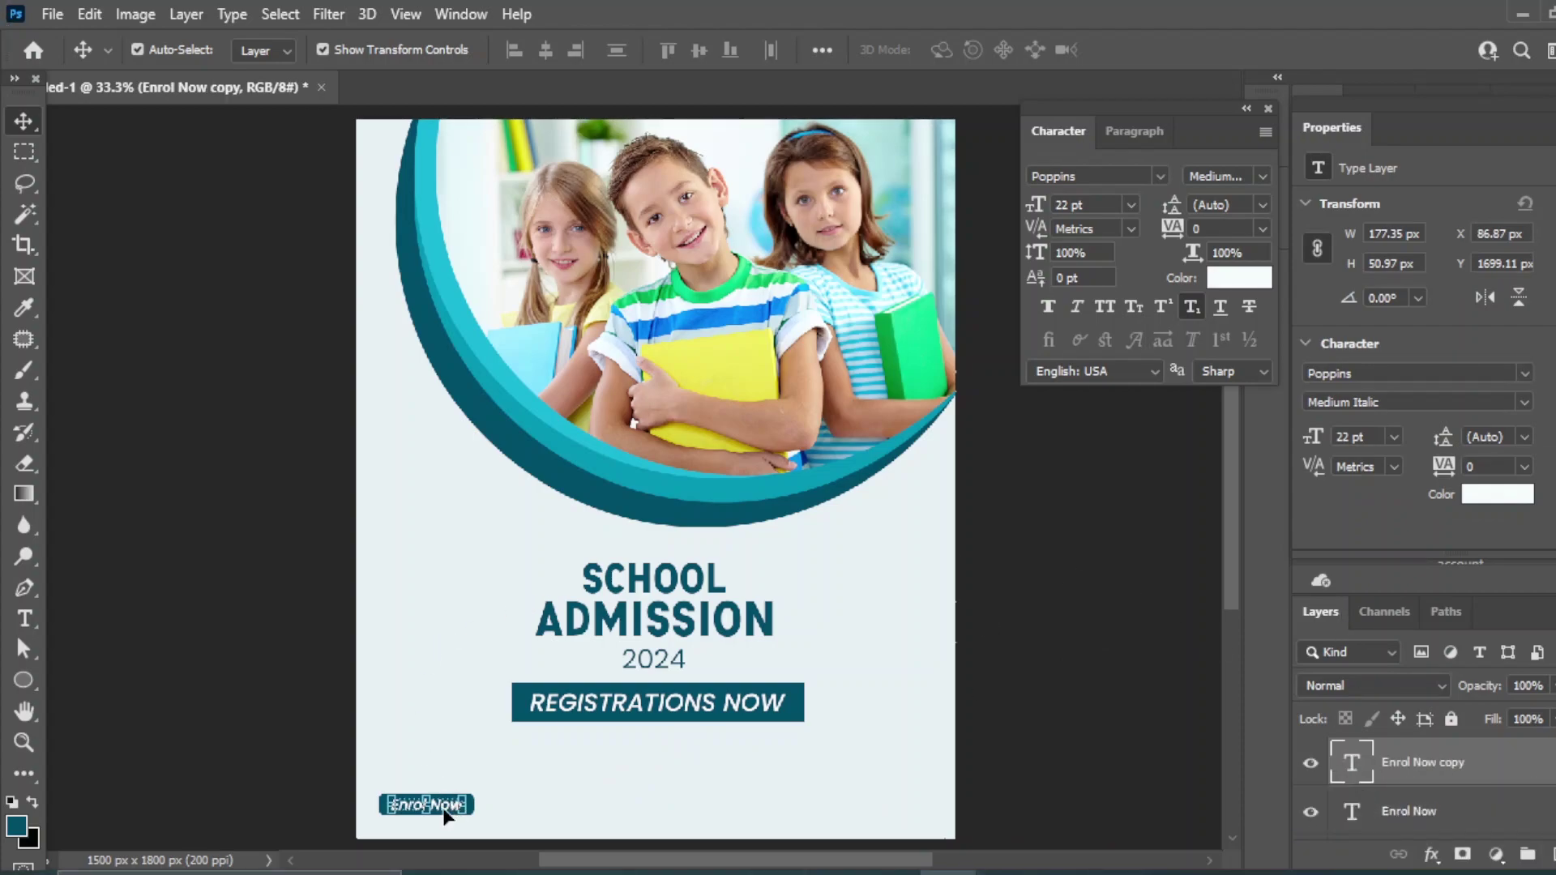
pyautogui.moveTo(444, 812); pyautogui.dragTo(658, 810)
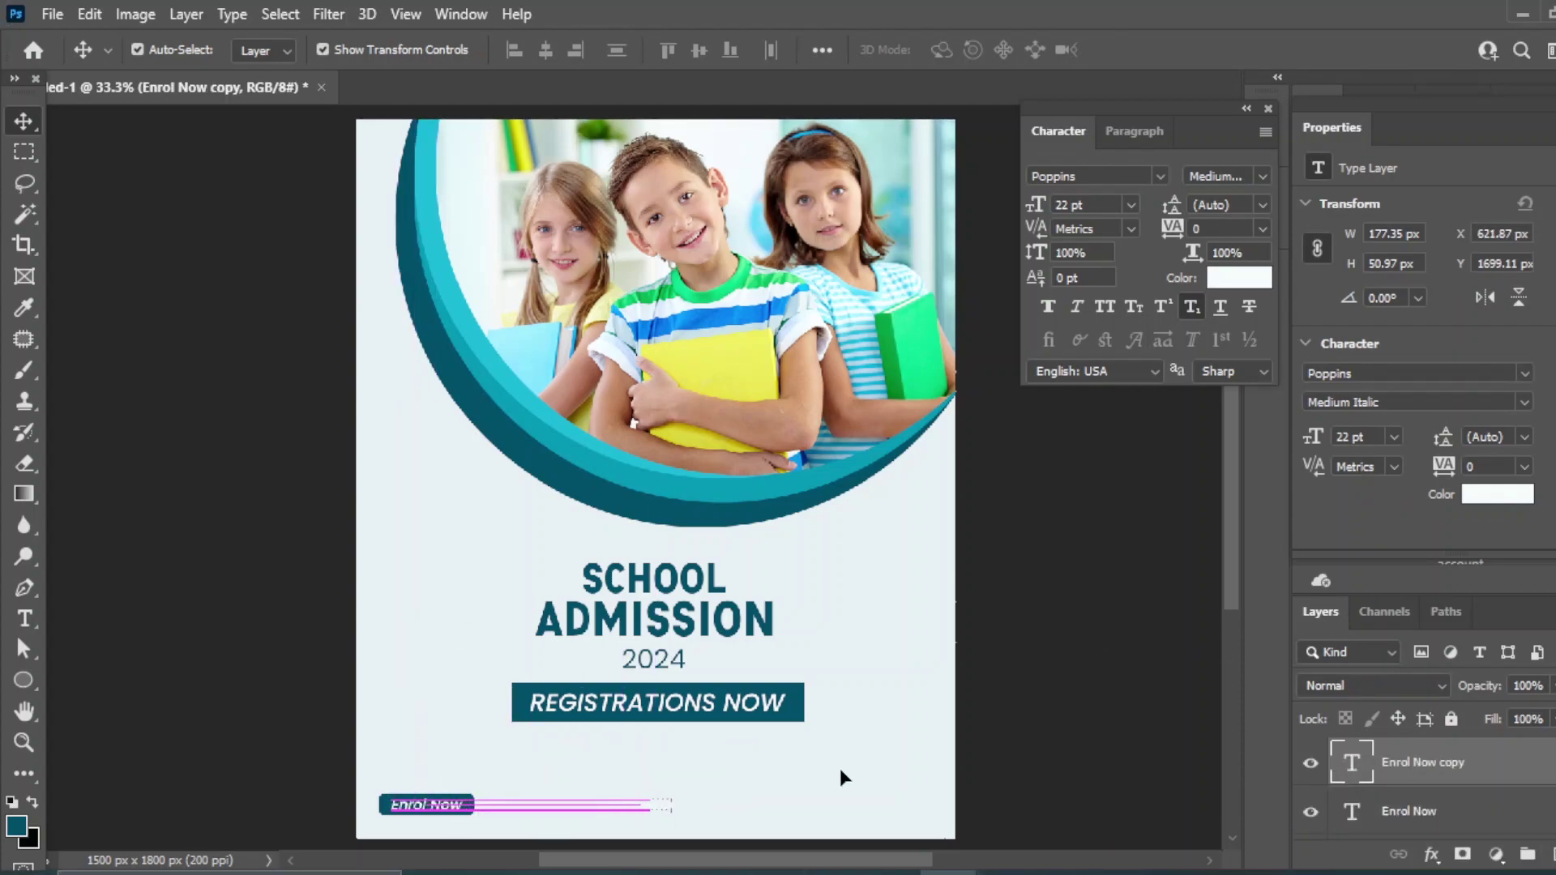
pyautogui.click(1230, 278)
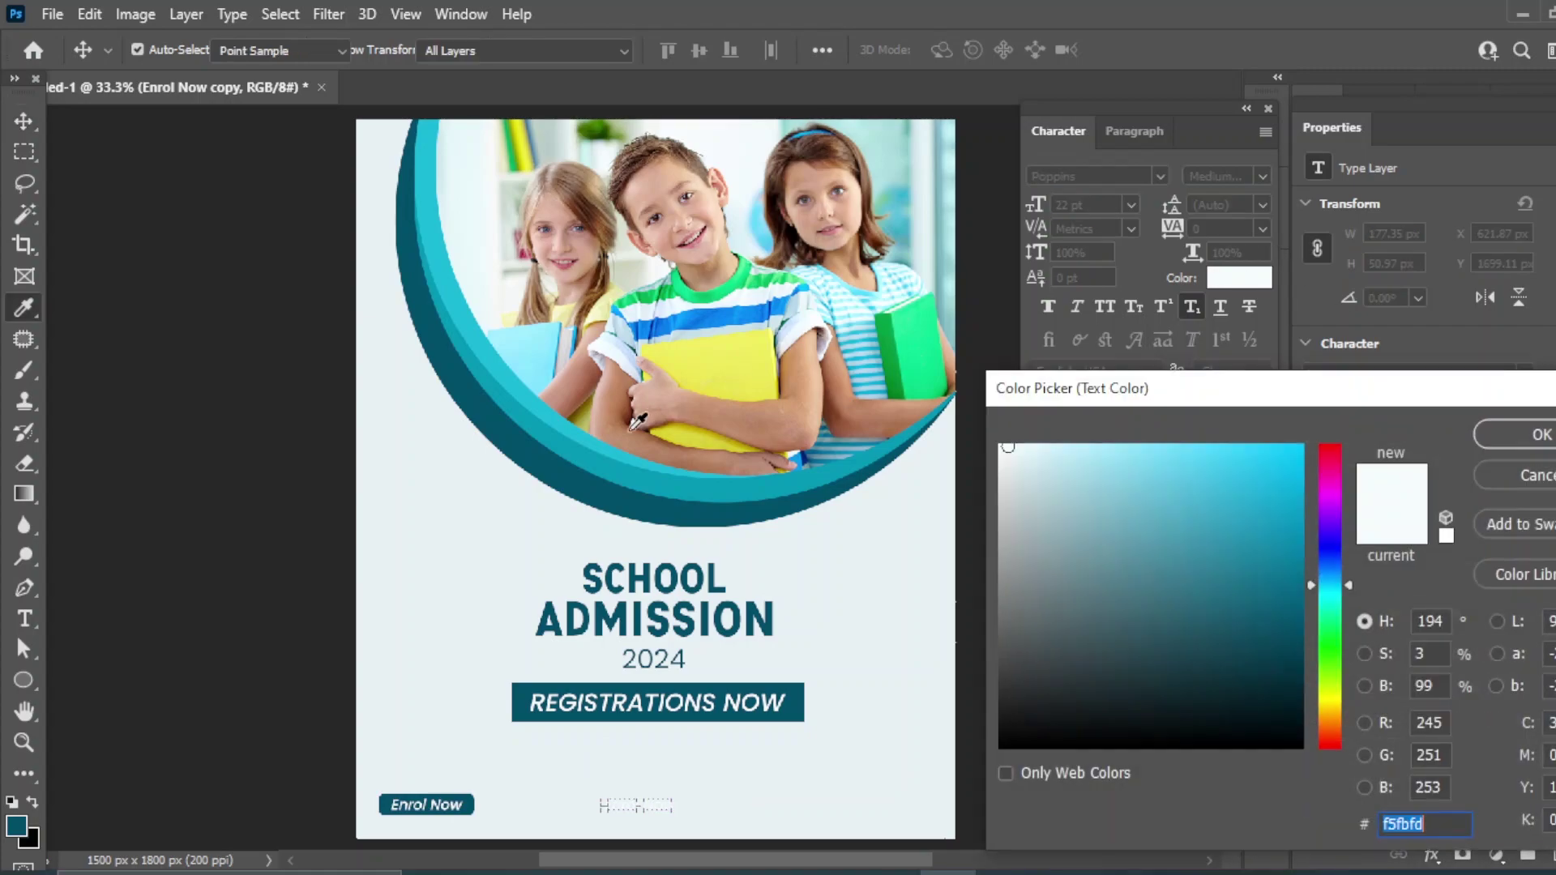
pyautogui.click(557, 448)
pyautogui.click(1540, 433)
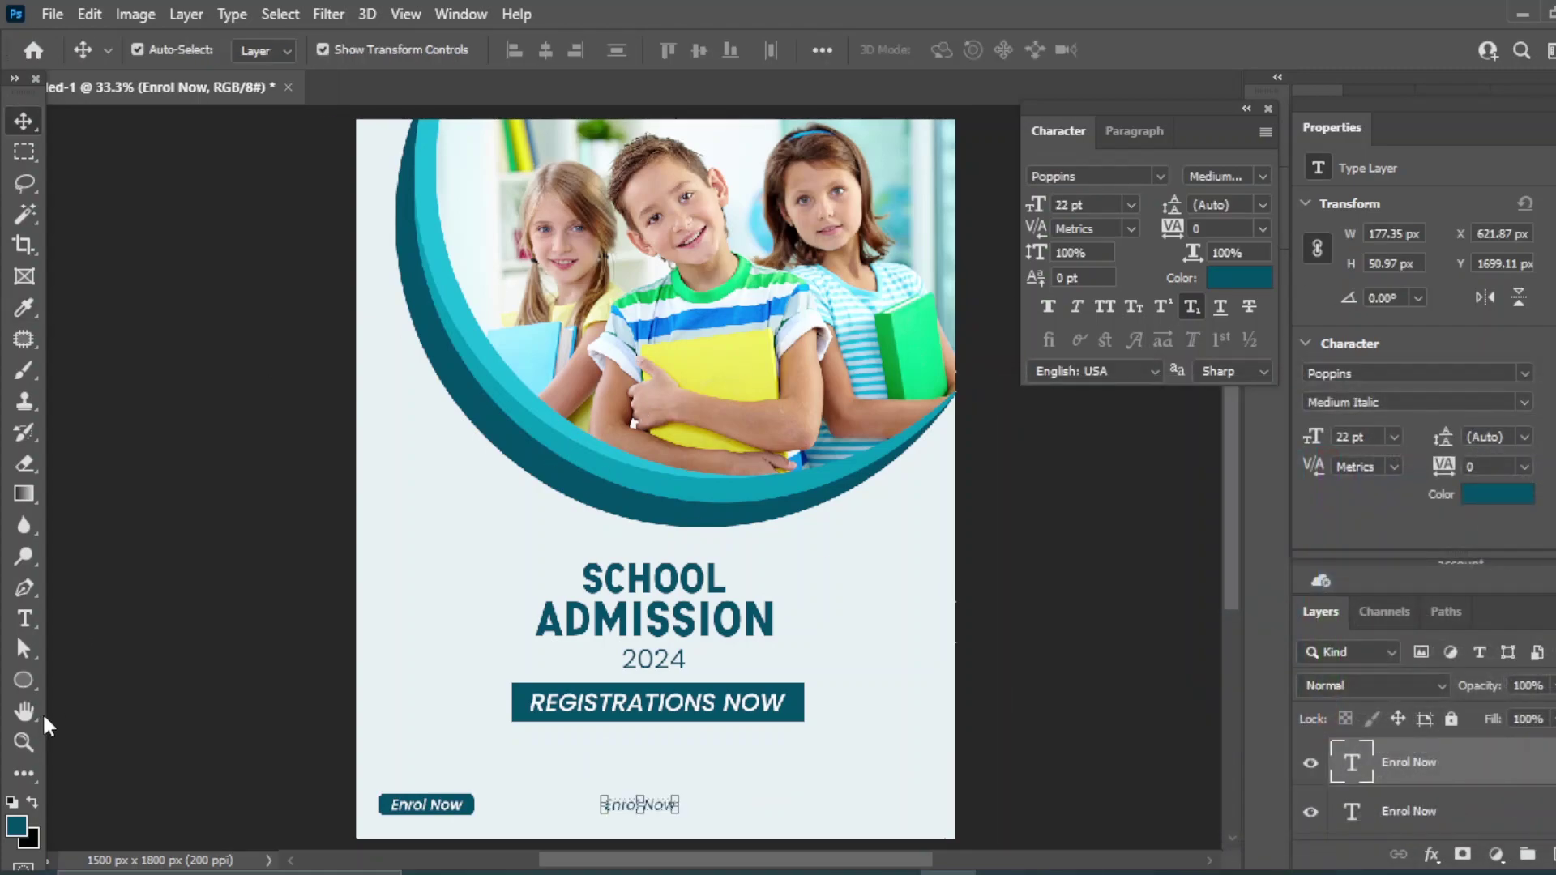
pyautogui.click(24, 619)
pyautogui.click(140, 621)
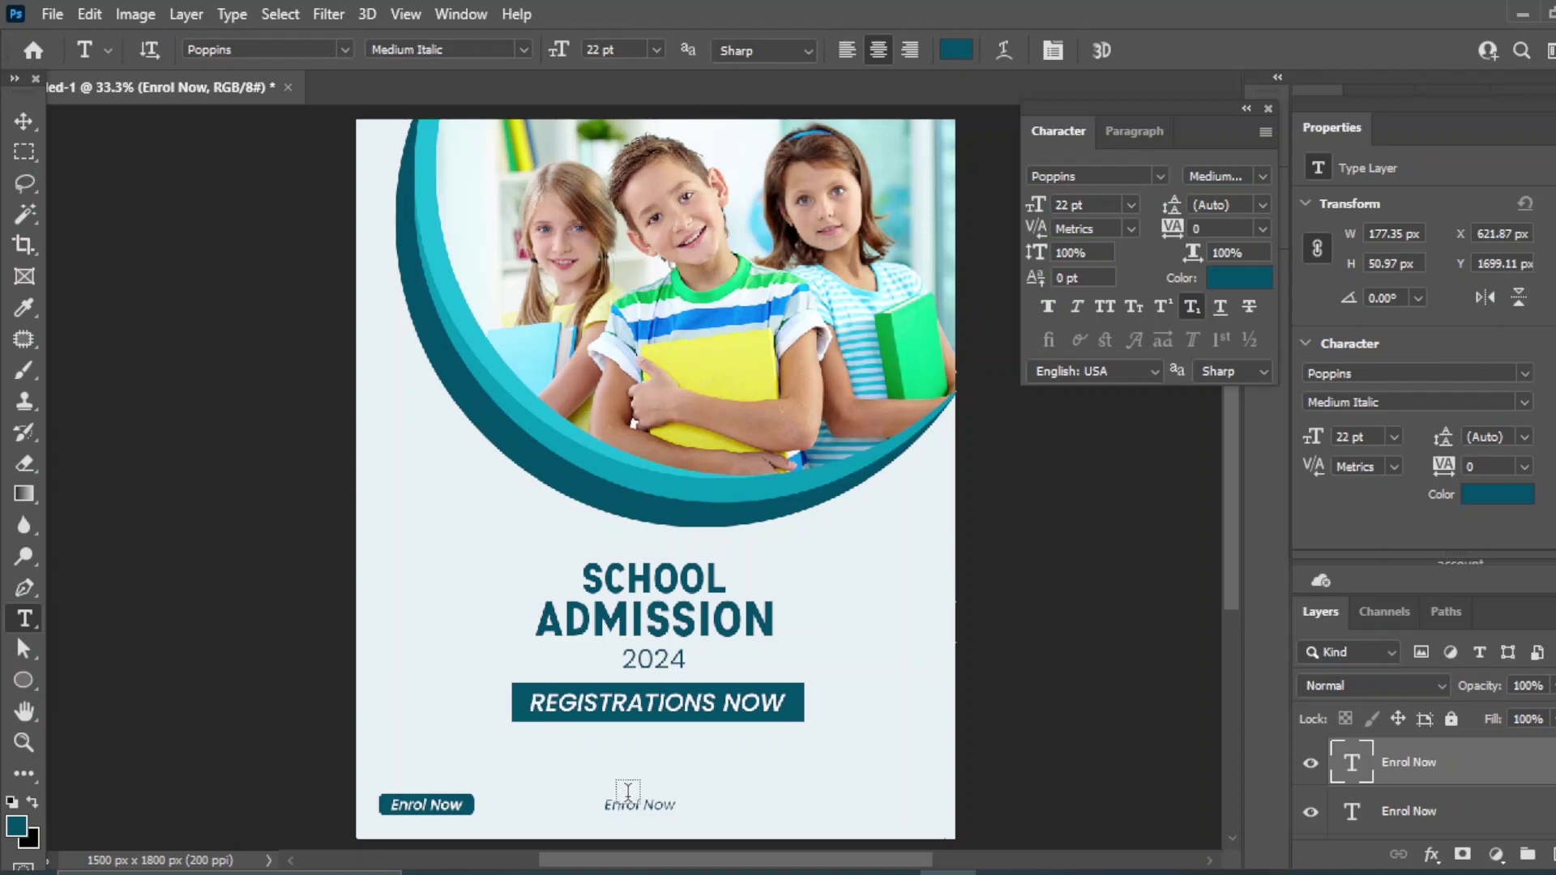
pyautogui.moveTo(605, 801); pyautogui.dragTo(707, 804)
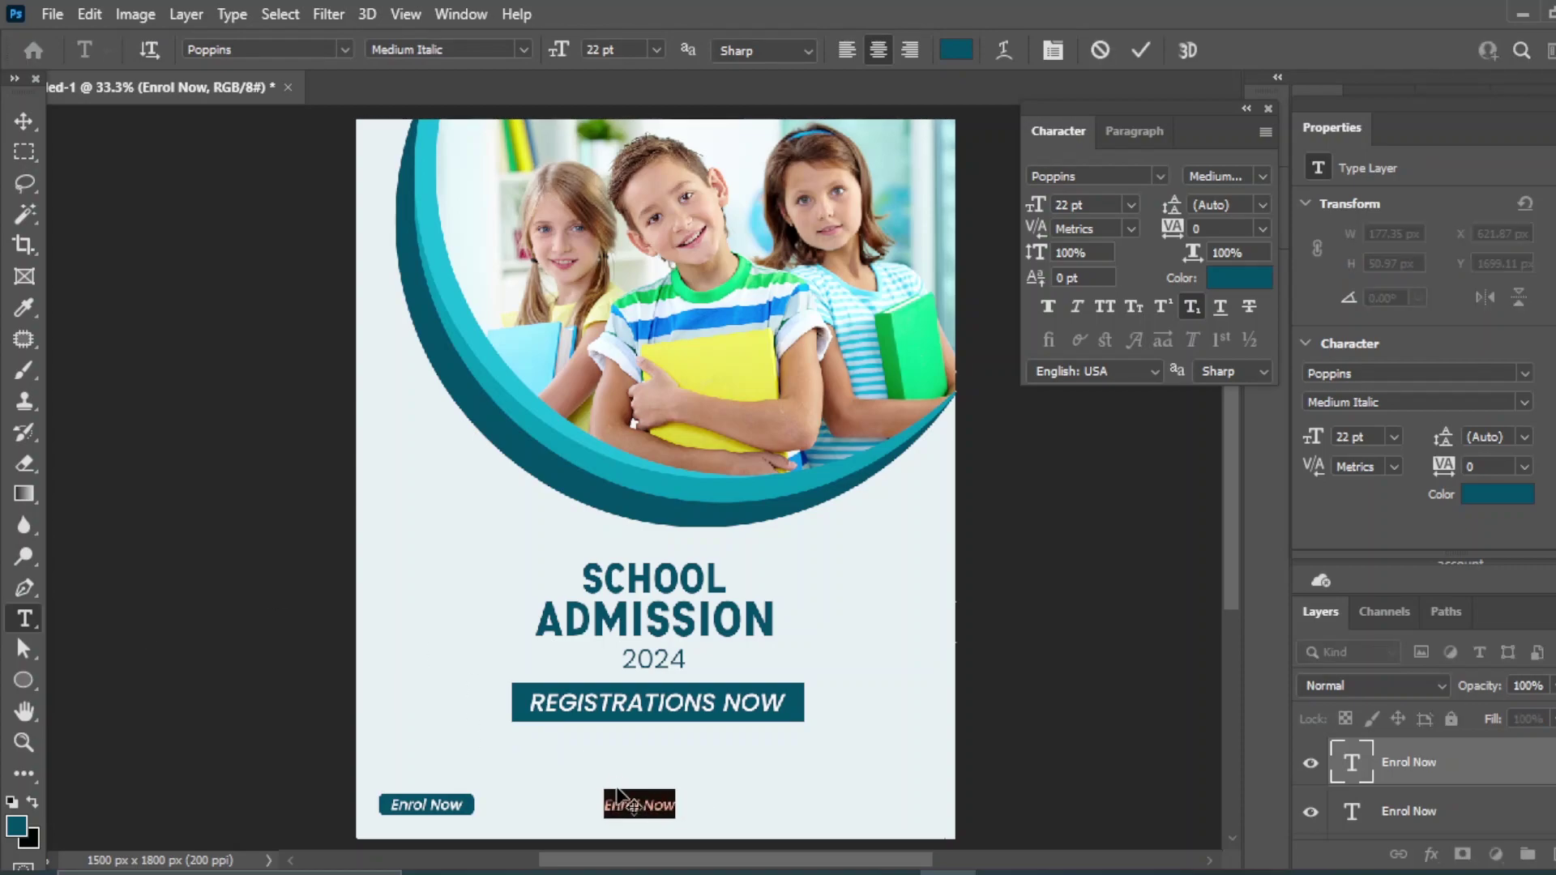
pyautogui.write('Enrol Now')
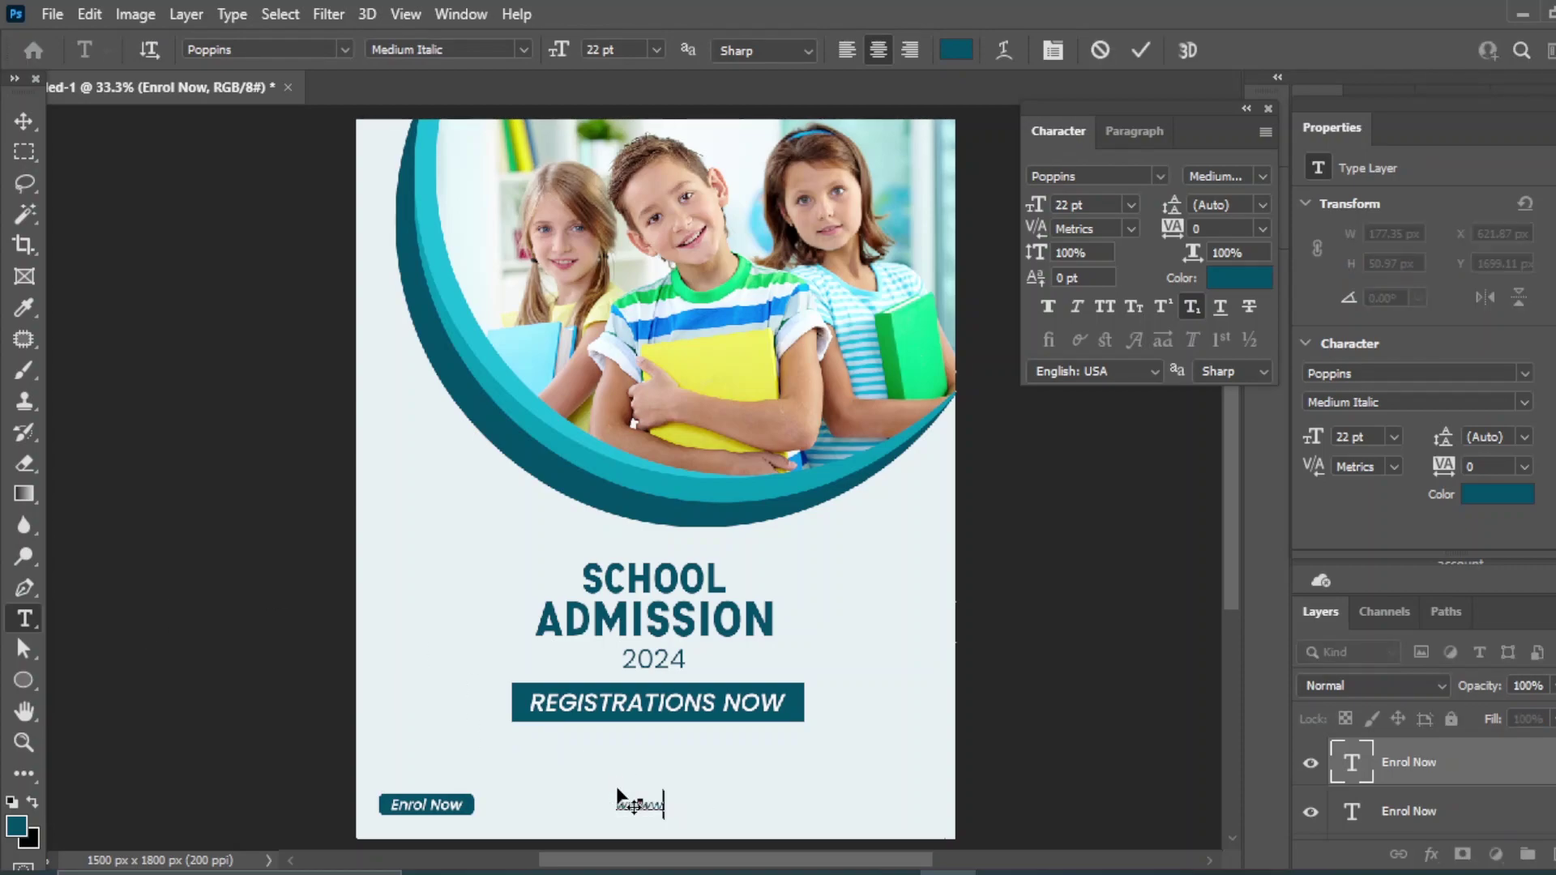
pyautogui.write('socialmed')
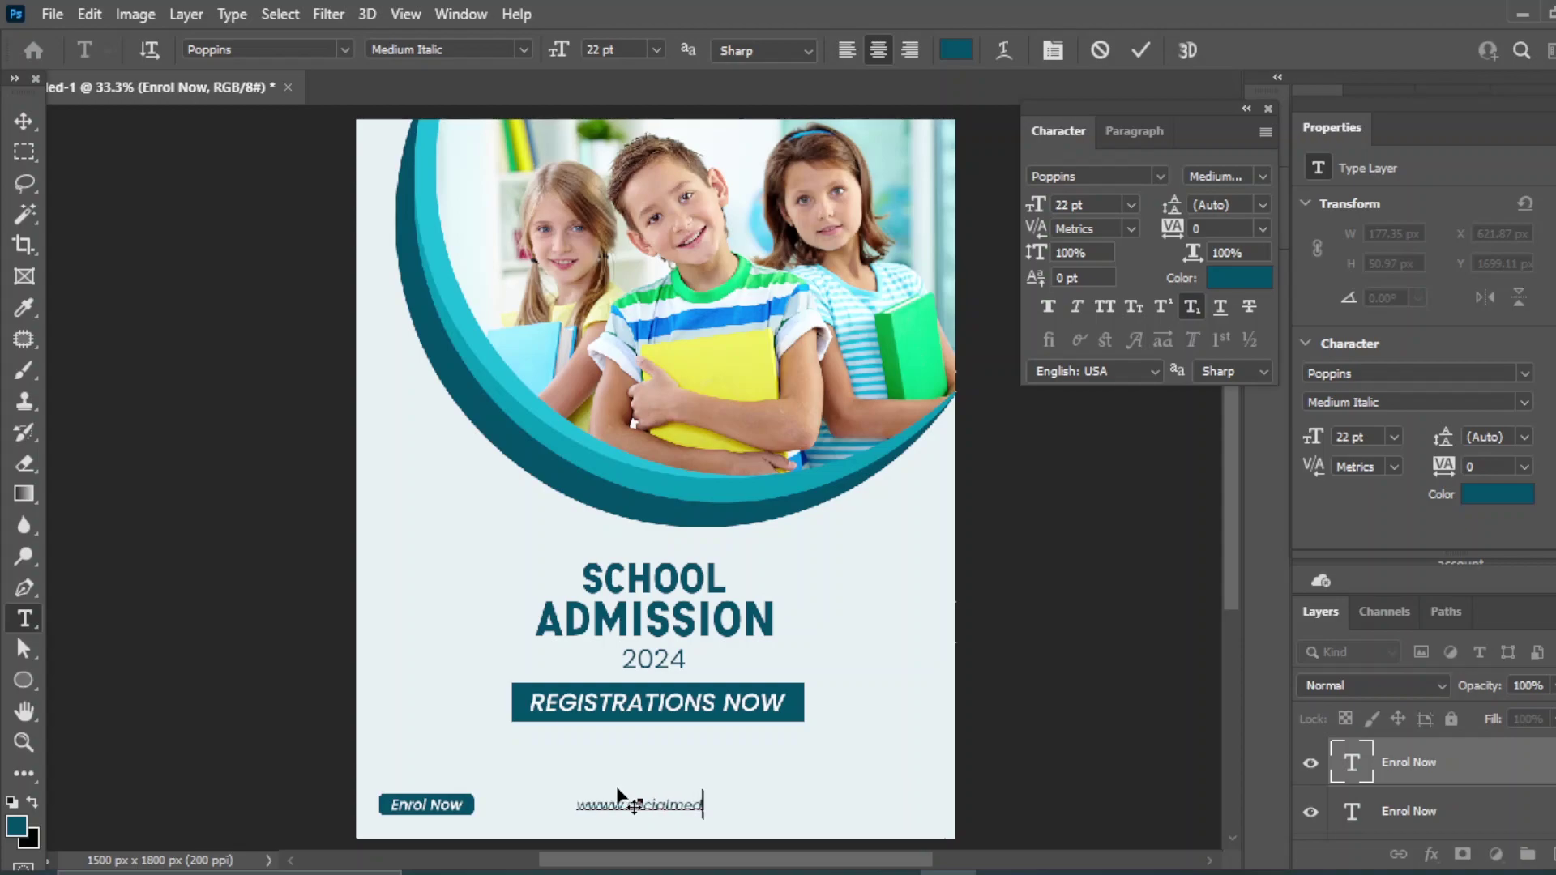
pyautogui.write('ia.com')
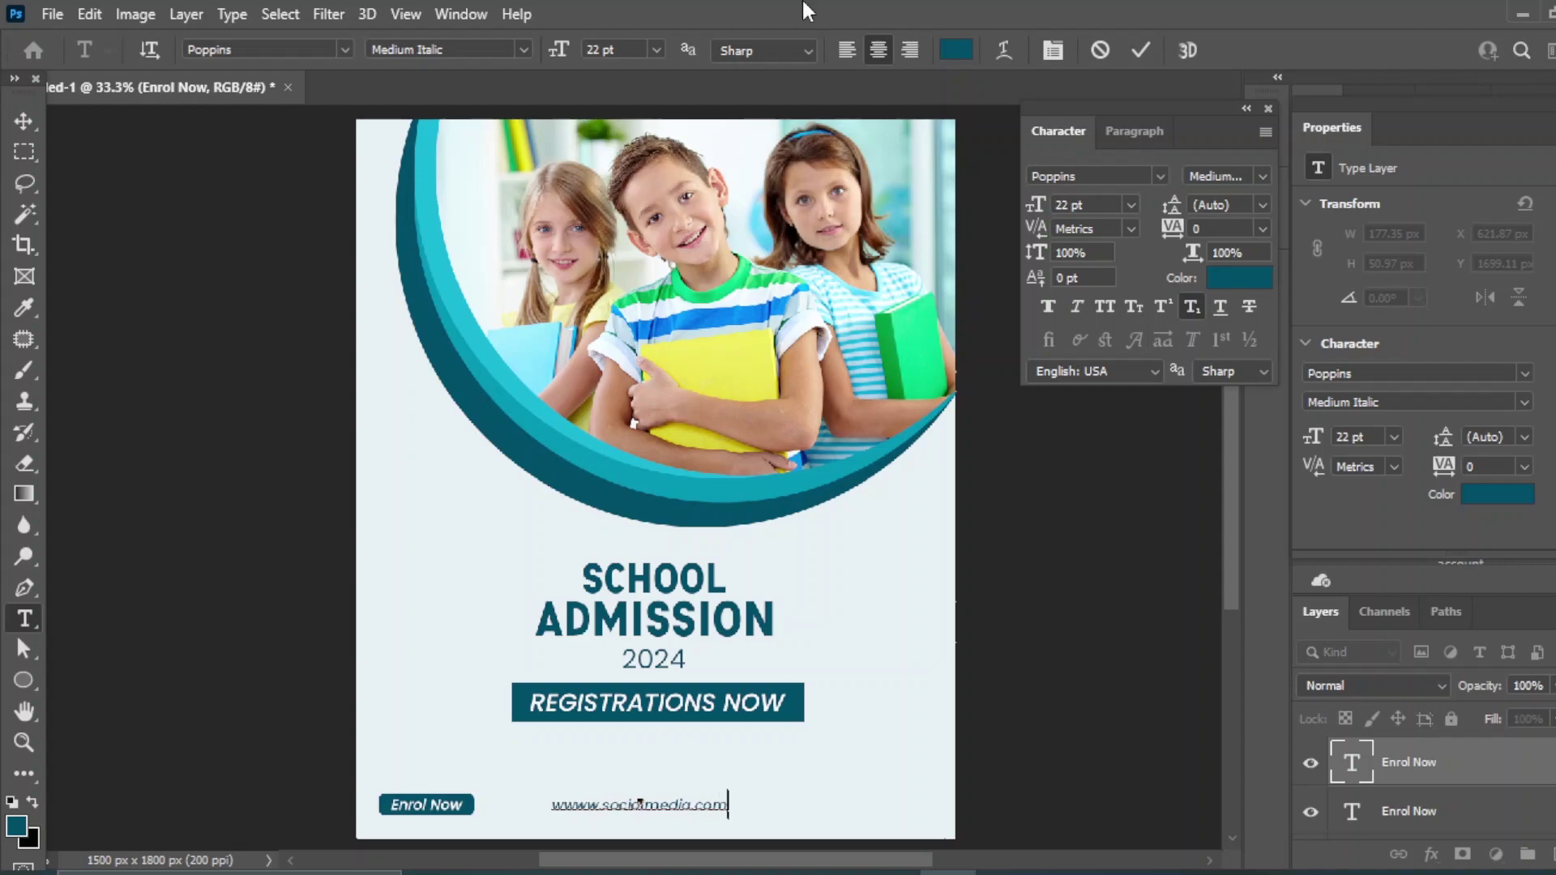
pyautogui.click(588, 806)
pyautogui.press('BackSpace')
pyautogui.click(24, 121)
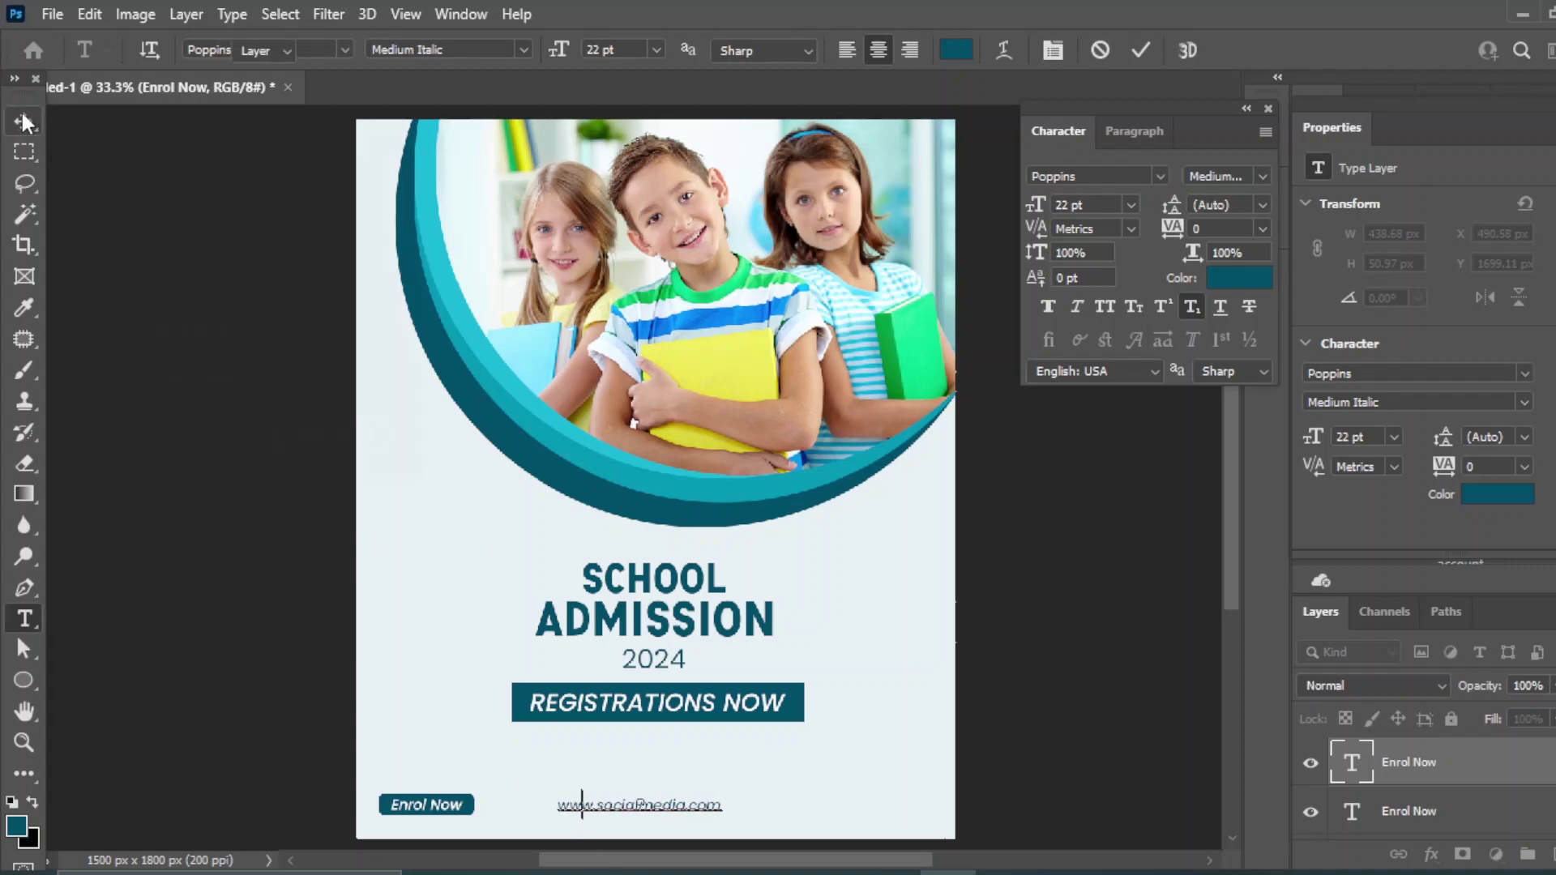
pyautogui.click(1034, 739)
# Centre the web address horizontally on the flyer's background rectangle.
pyautogui.click(703, 804)
pyautogui.scroll(-5, 1430, 778)
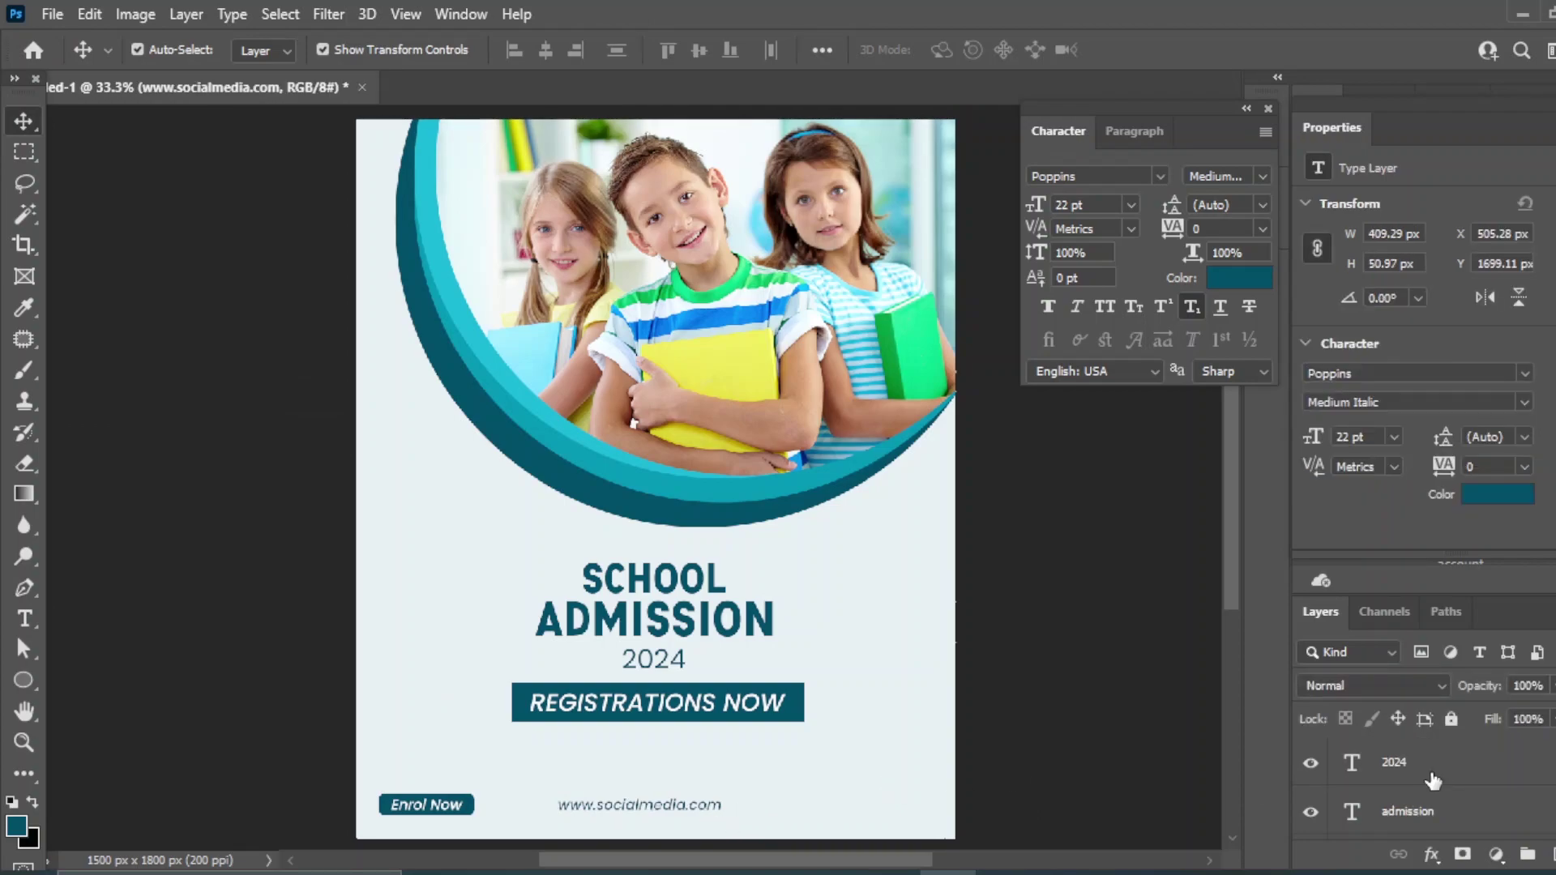
pyautogui.click(1431, 778)
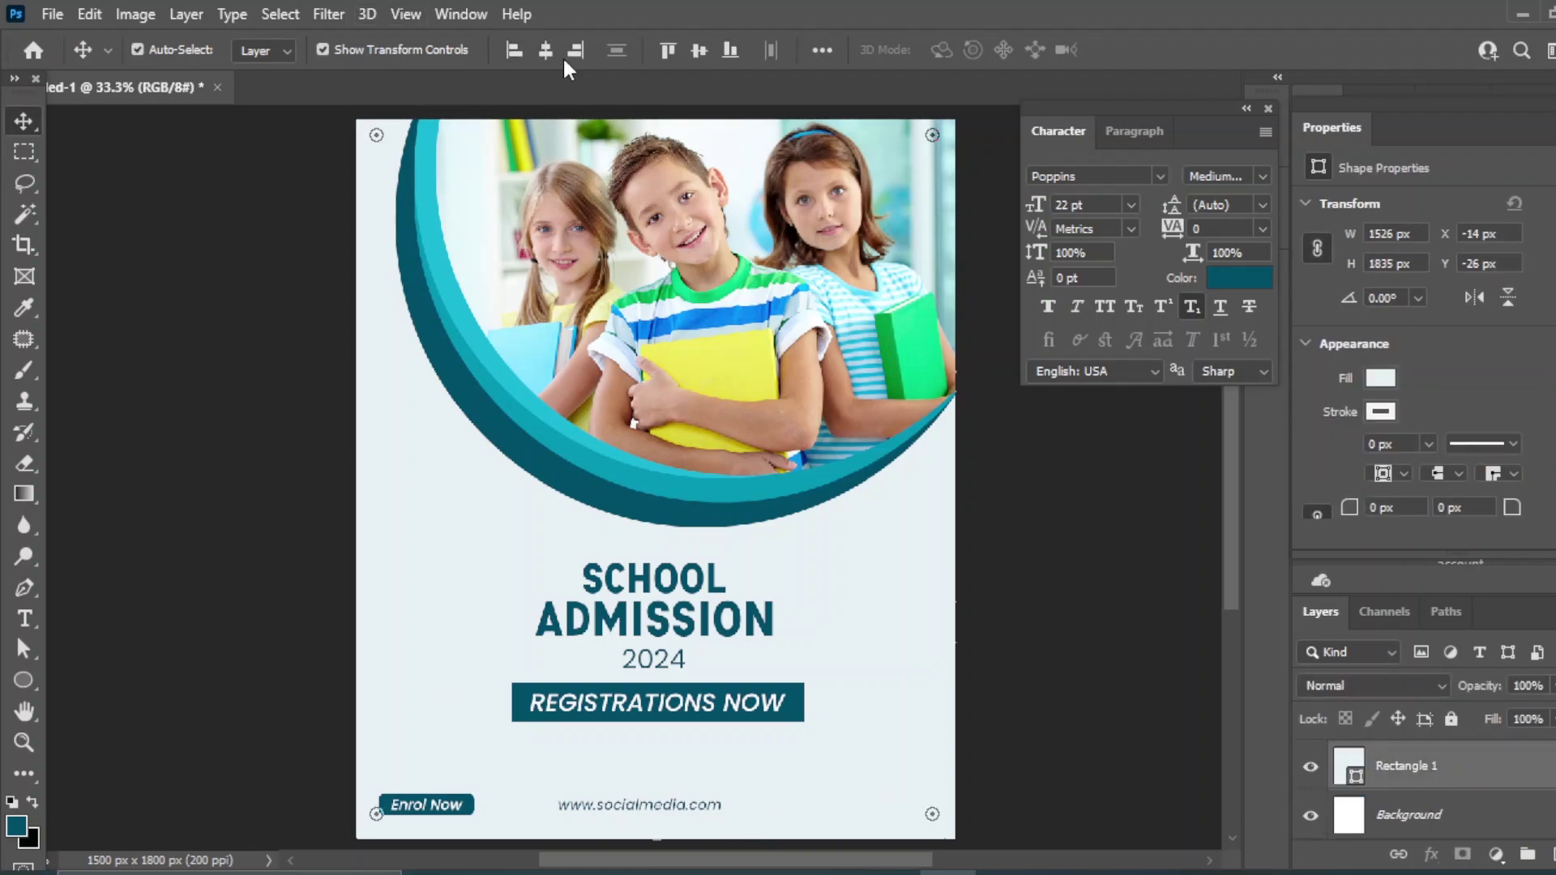
pyautogui.click(546, 51)
pyautogui.click(1129, 754)
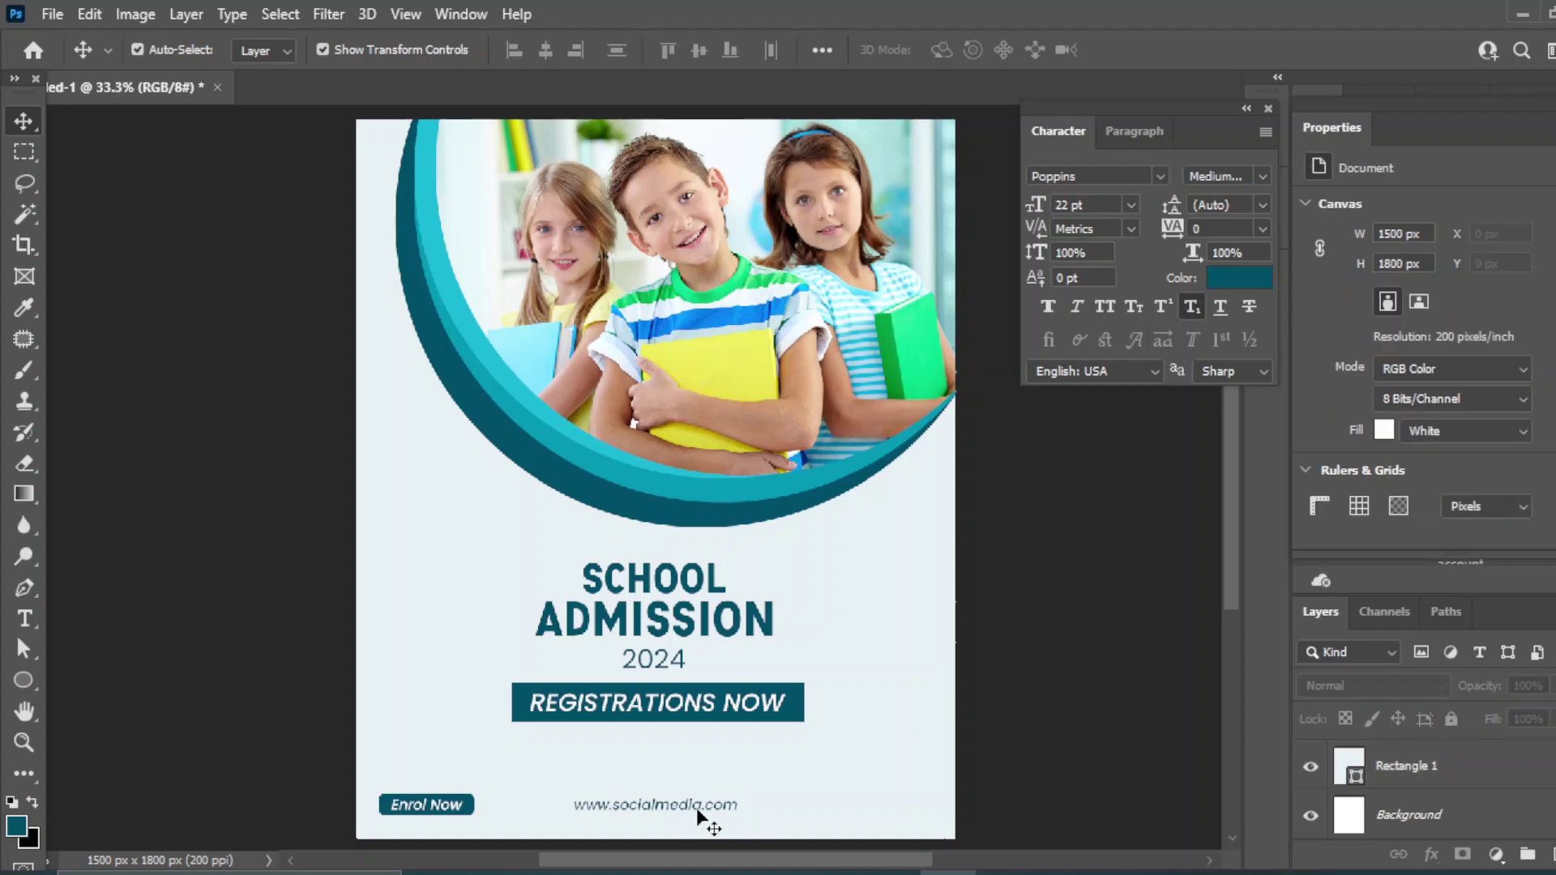
# Duplicate the web address into the flyer's bottom-right corner and replace the copy's text with the phone number.
pyautogui.click(698, 807)
pyautogui.hotkey('ctrl', 'j')
pyautogui.moveTo(677, 808); pyautogui.dragTo(875, 809)
pyautogui.click(24, 618)
pyautogui.click(118, 620)
pyautogui.moveTo(783, 798); pyautogui.dragTo(1031, 791)
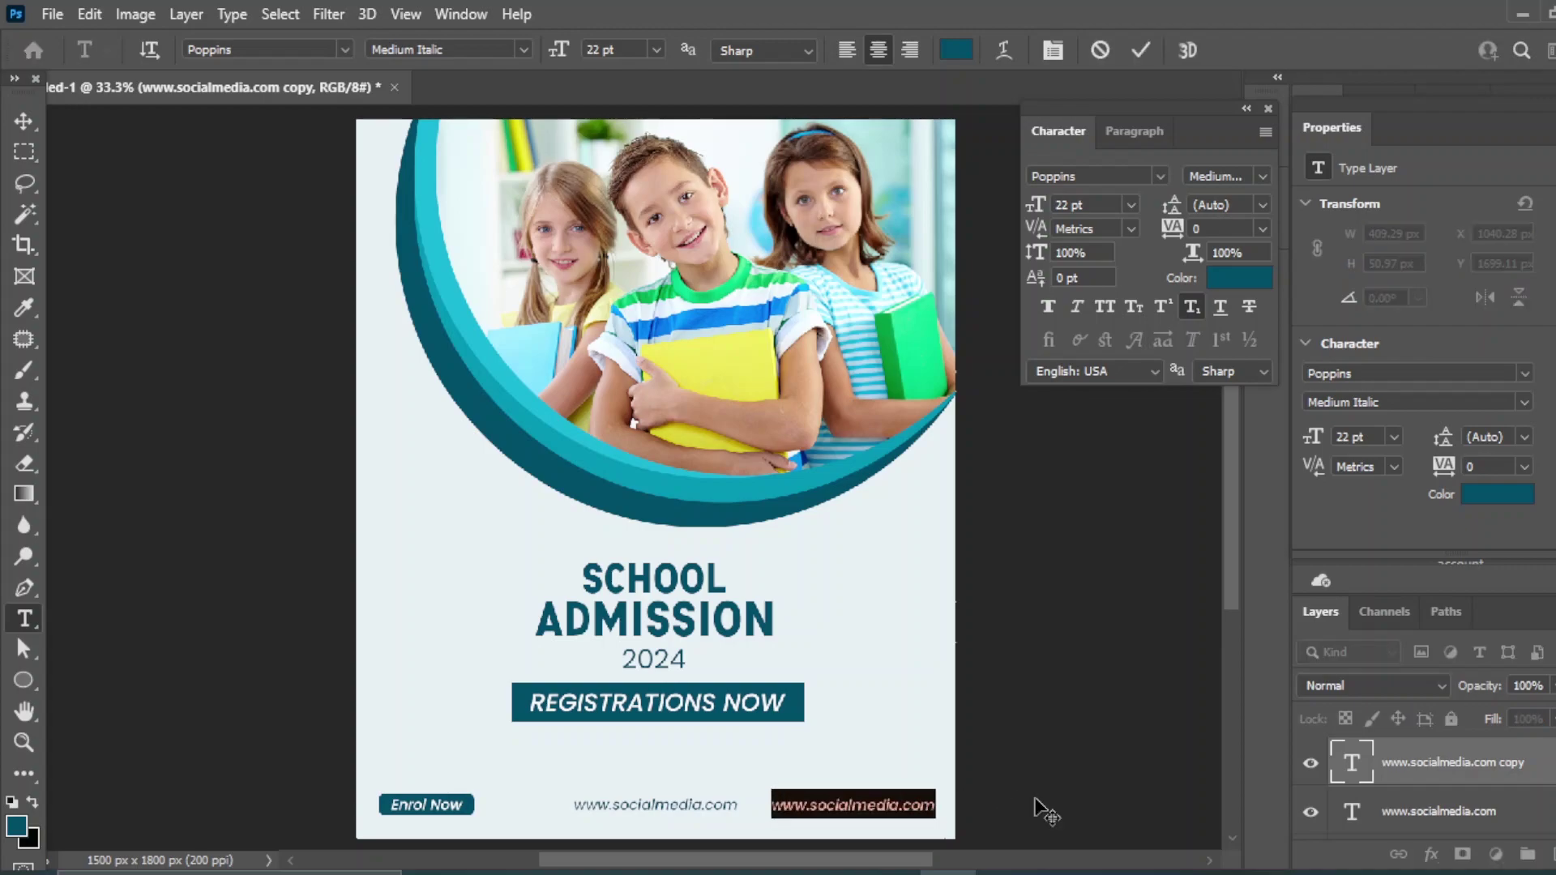
pyautogui.press('BackSpace')
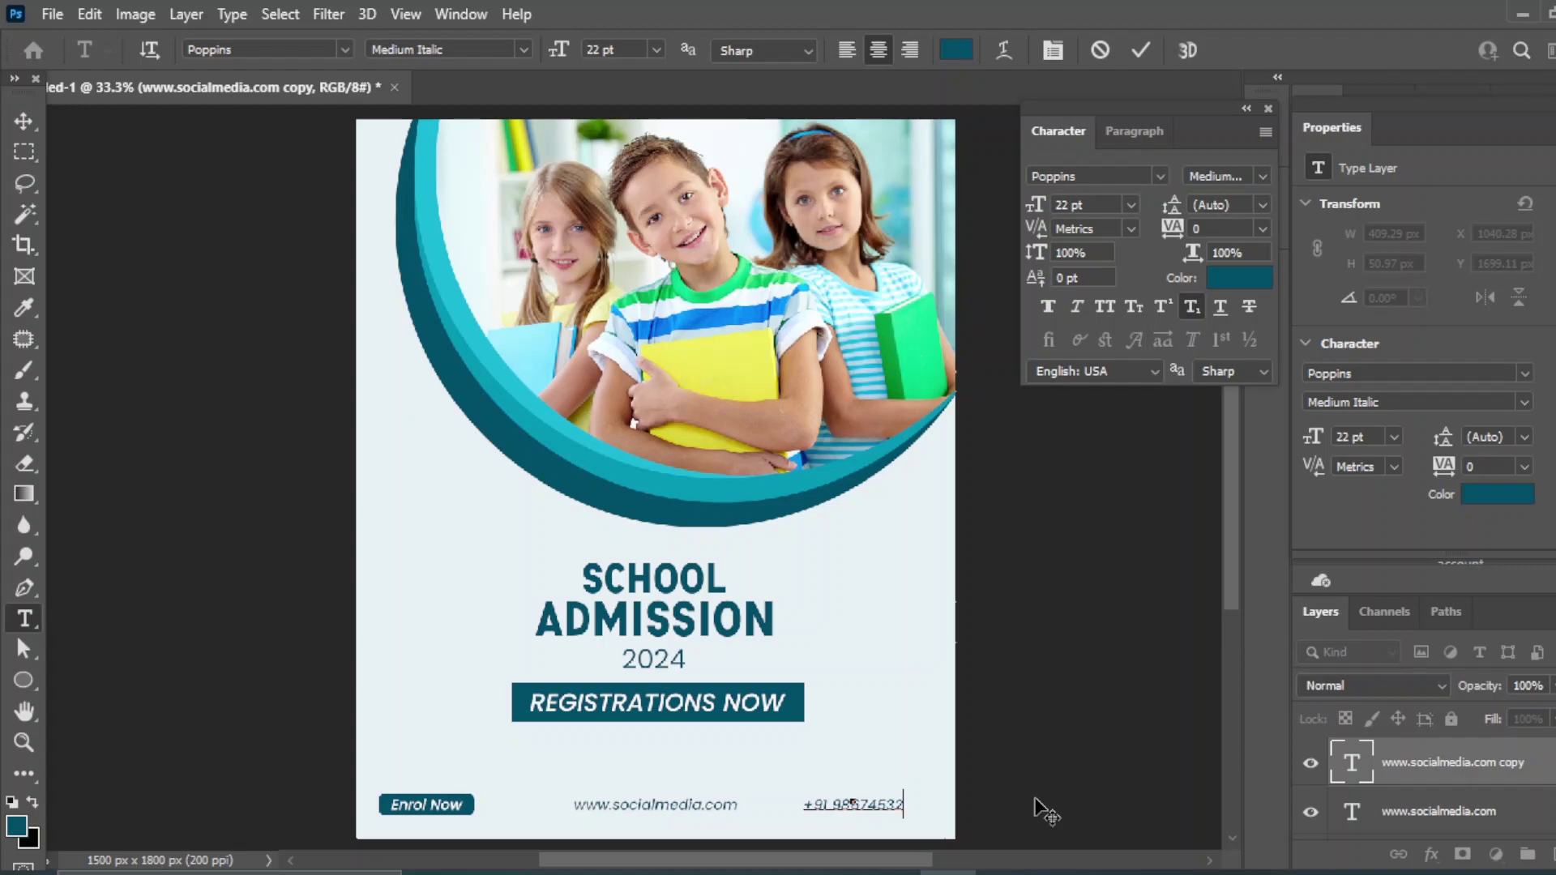
pyautogui.click(23, 122)
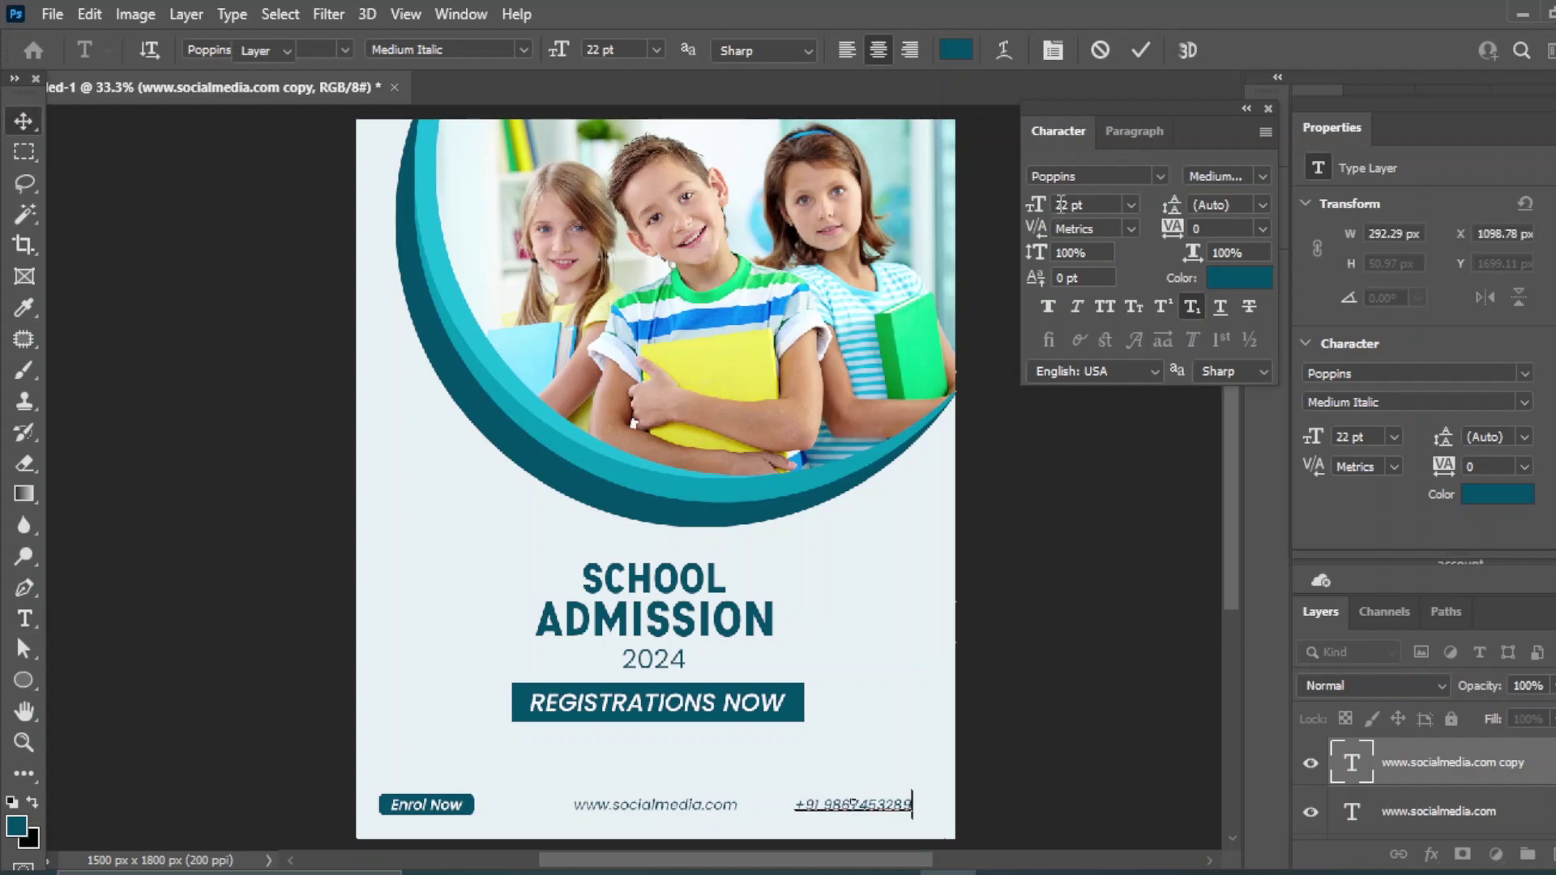
# Set the phone number to 24 pt Poppins SemiBold Italic.
pyautogui.click(1130, 204)
pyautogui.click(1092, 419)
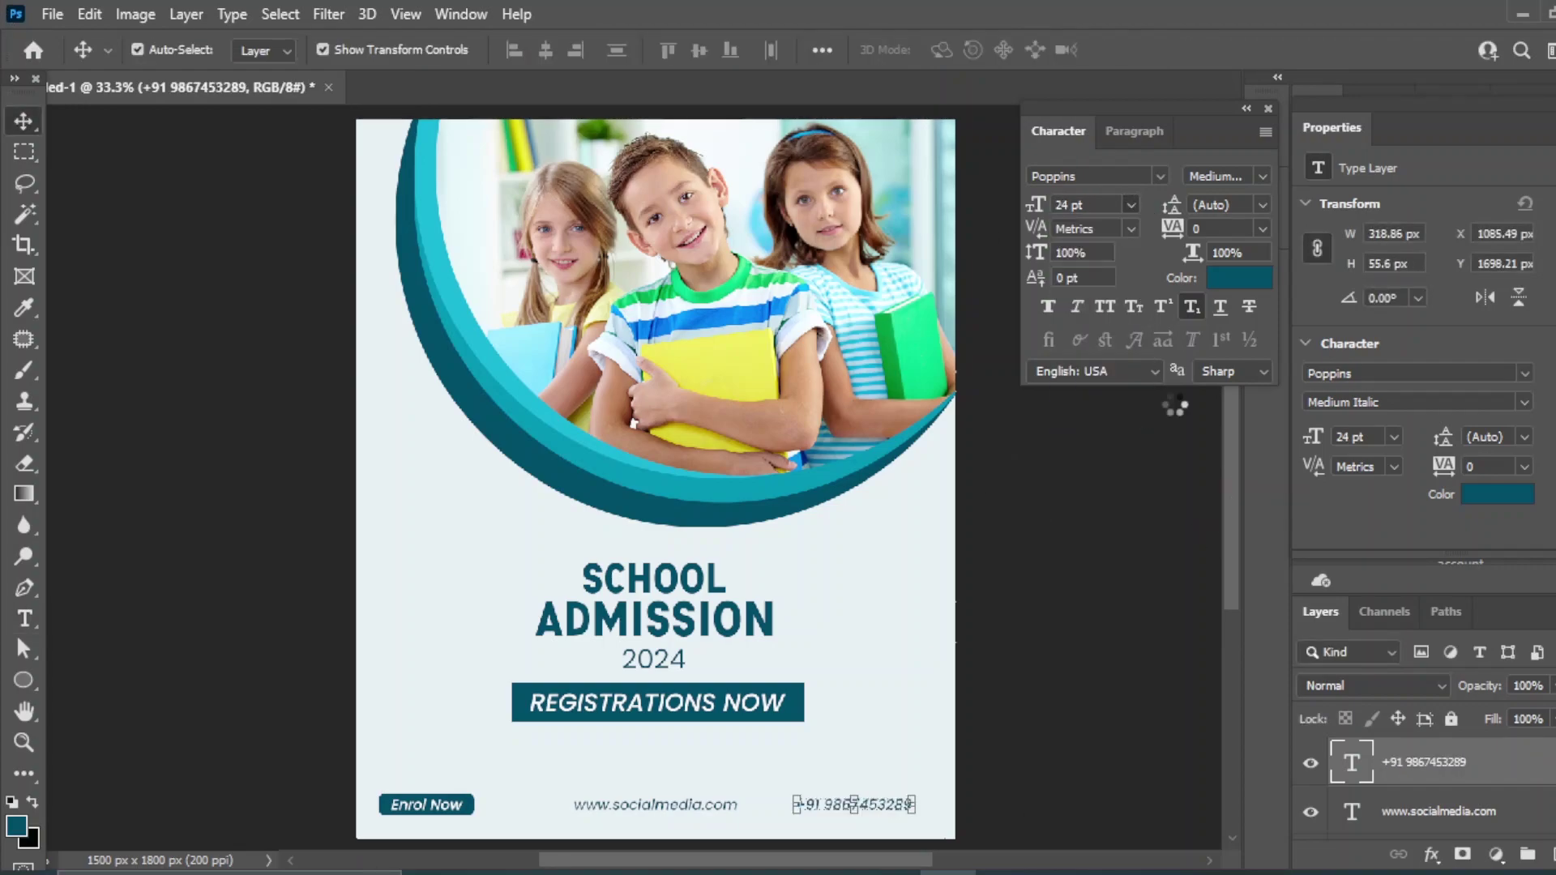
pyautogui.click(1262, 176)
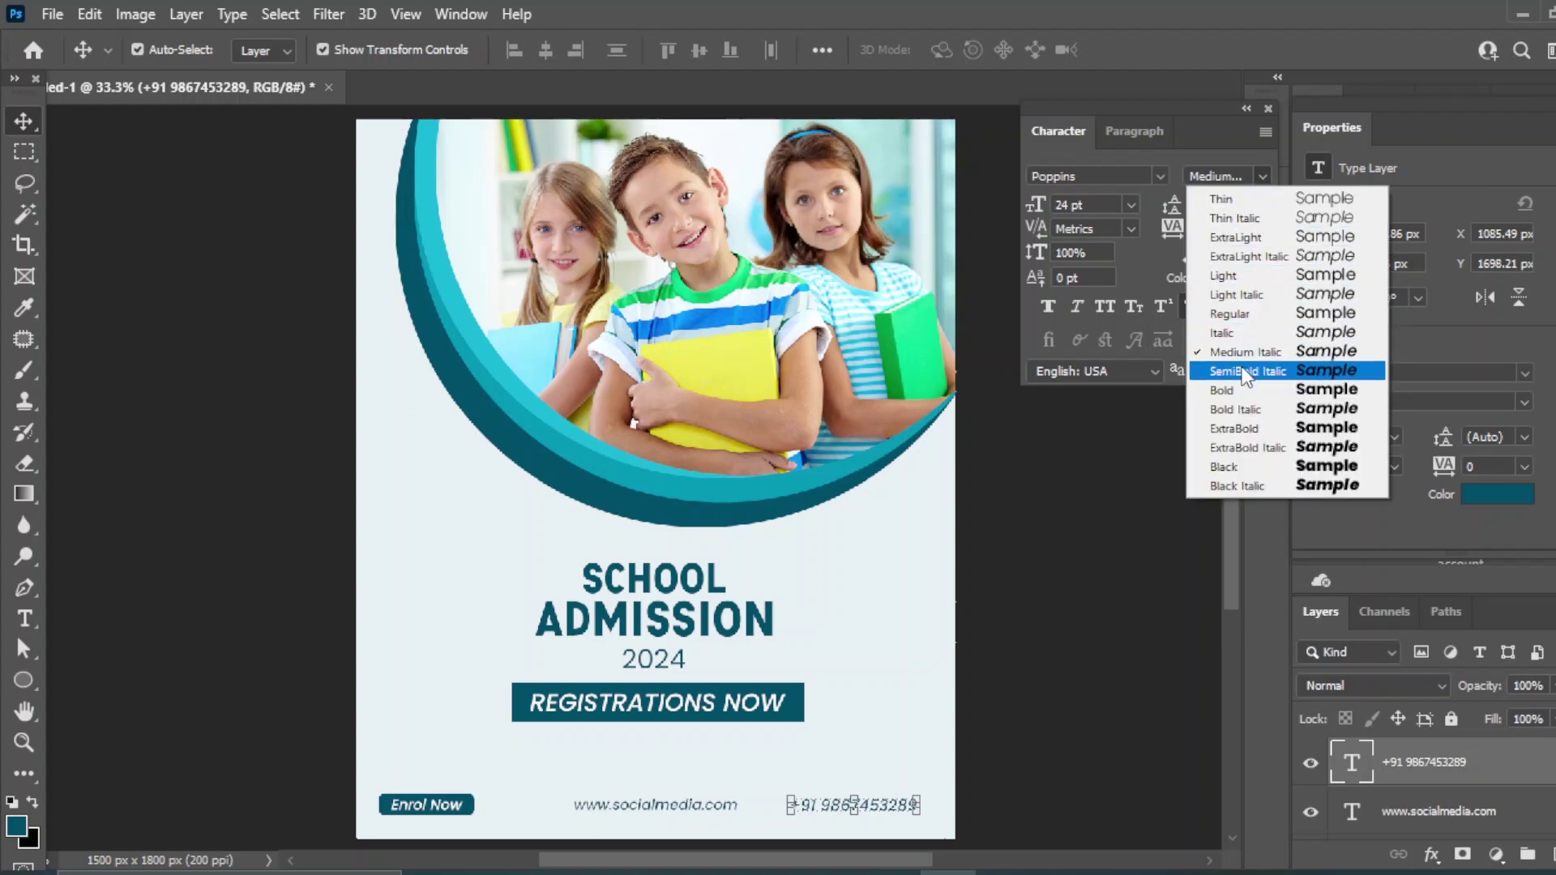
pyautogui.click(1245, 372)
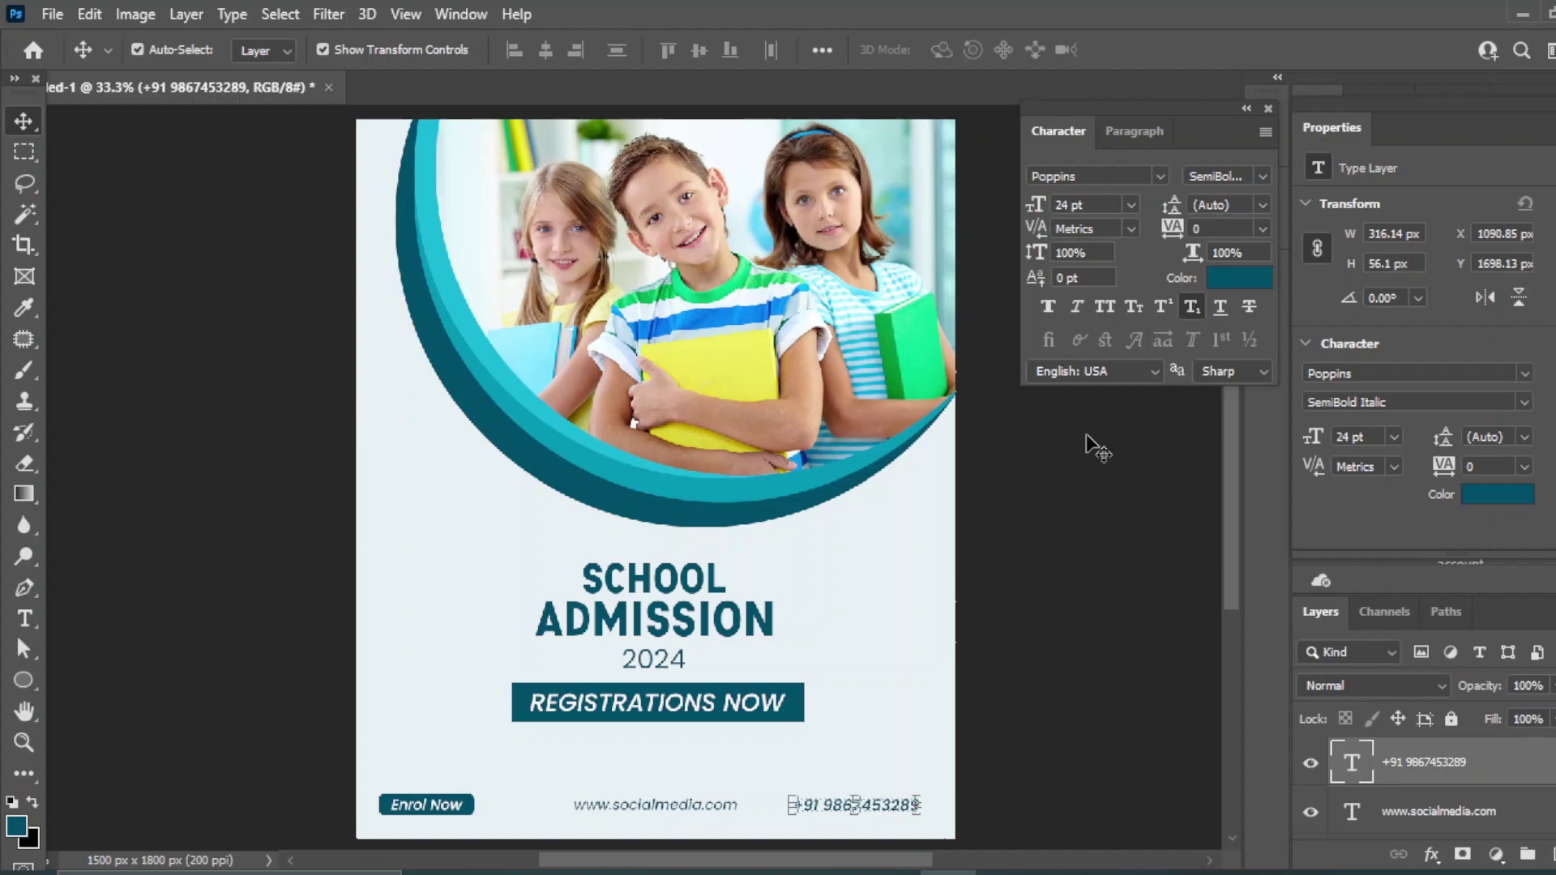
pyautogui.click(1078, 717)
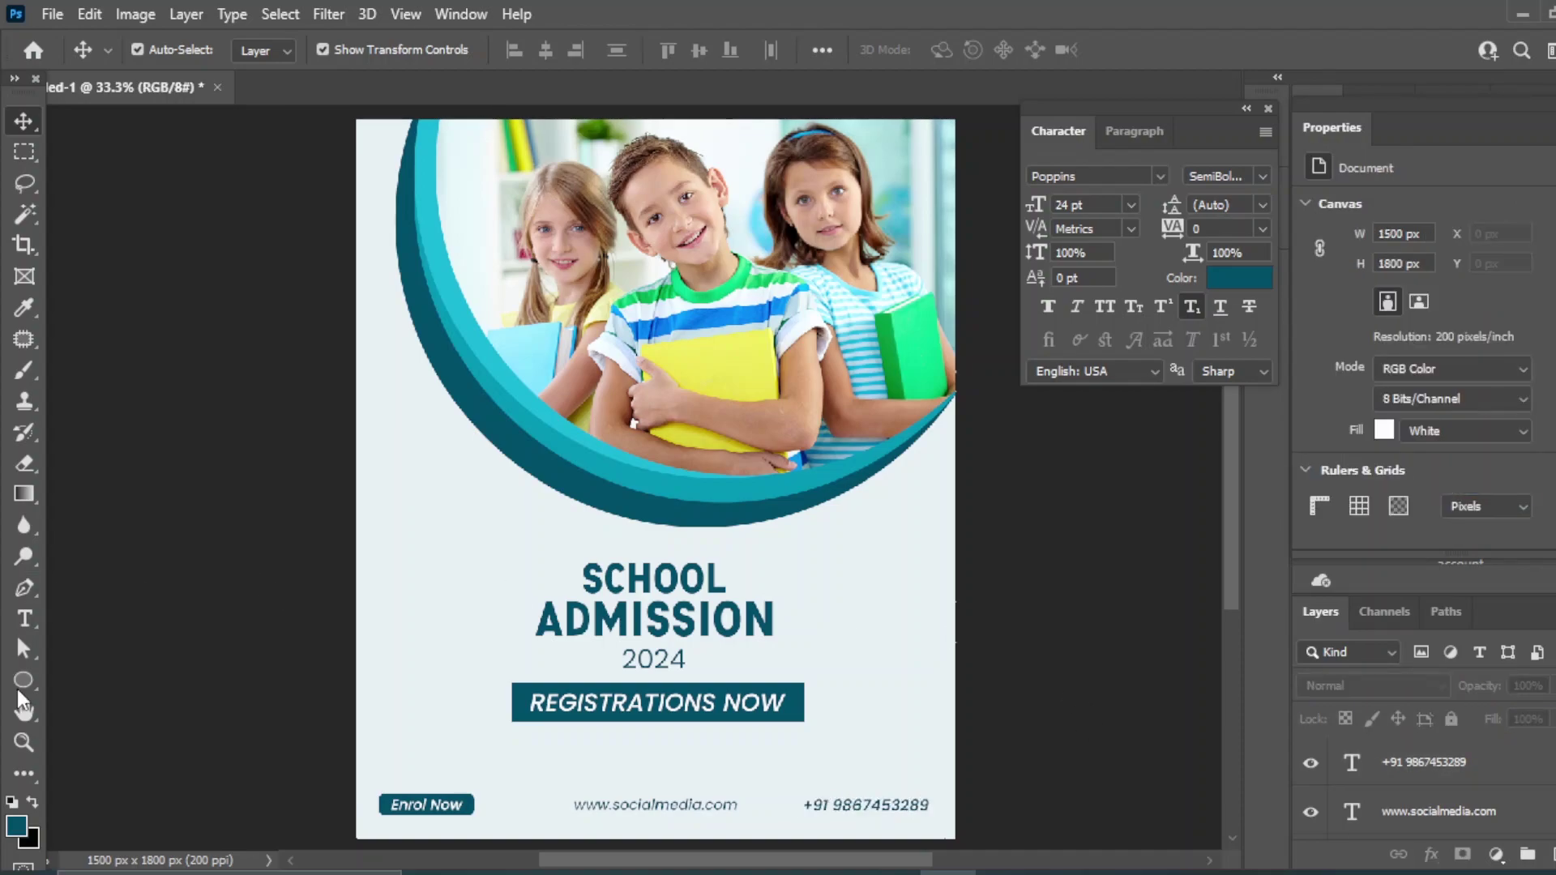
# Draw a small dark teal five-sided polygon near the flyer's right edge, level with 2024.
pyautogui.click(1549, 854)
pyautogui.click(33, 687)
pyautogui.click(114, 754)
pyautogui.moveTo(410, 583)
pyautogui.mouseDown()
pyautogui.moveTo(424, 596)
pyautogui.moveTo(828, 609)
pyautogui.moveTo(919, 659)
pyautogui.mouseUp()
pyautogui.click(23, 123)
pyautogui.click(1028, 545)
pyautogui.click(512, 666)
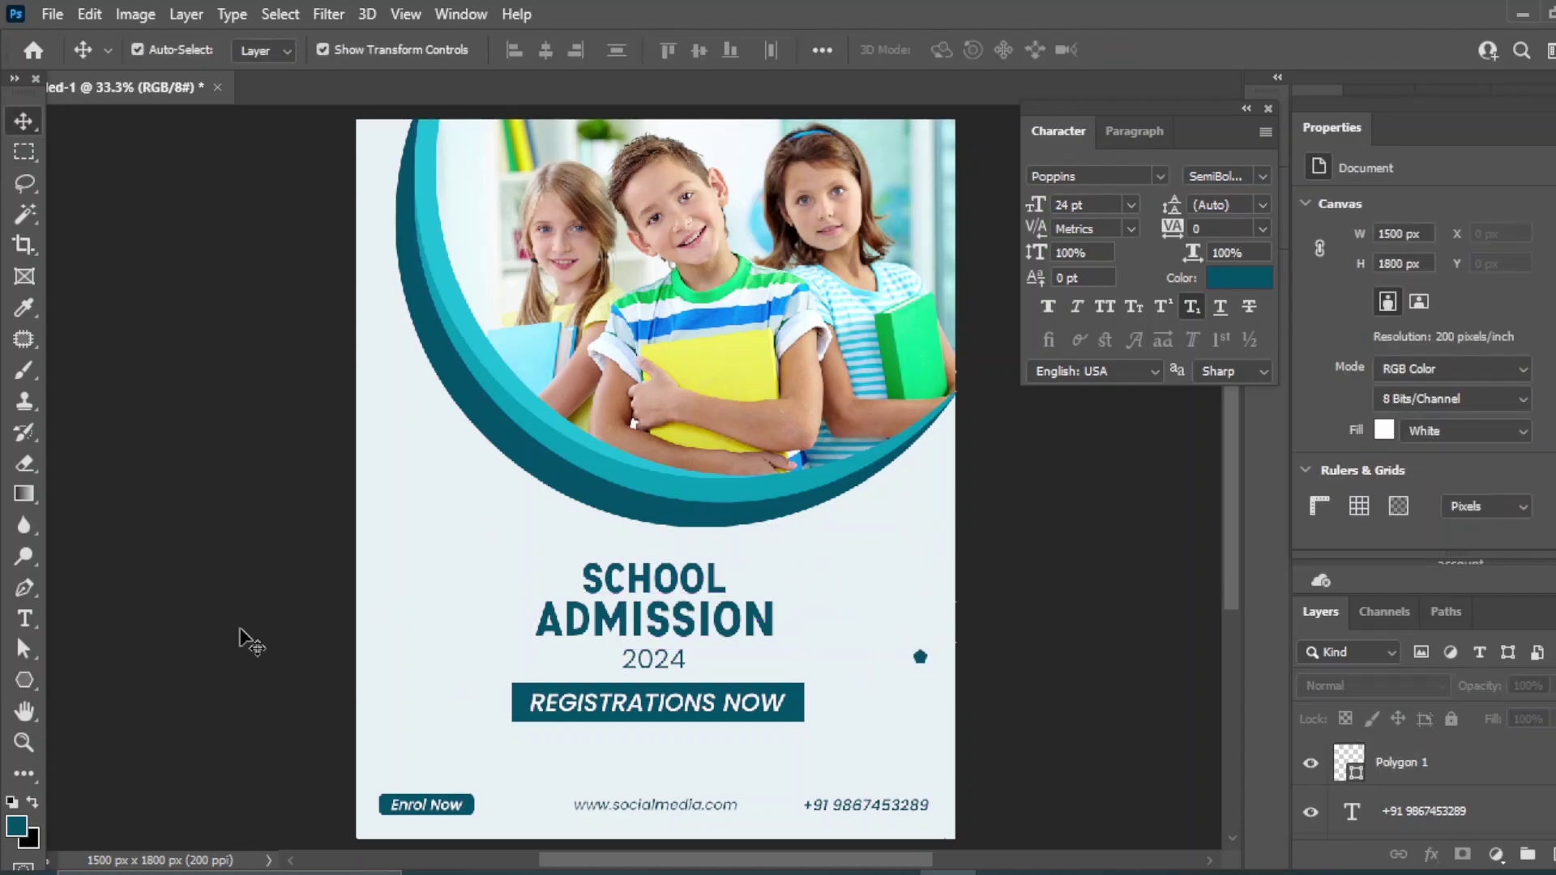
# Draw a smaller dark teal pentagon, about 26 x 24 px, above Enrol Now near the flyer's left edge.
pyautogui.rightClick(23, 684)
pyautogui.click(91, 752)
pyautogui.moveTo(399, 594); pyautogui.dragTo(401, 727)
pyautogui.press('v')
pyautogui.click(403, 618)
# Duplicate the smaller pentagon and place the copy outside the circle ring, near the flyer's upper-left edge.
pyautogui.moveTo(1500, 776); pyautogui.dragTo(1549, 854)
pyautogui.click(229, 573)
pyautogui.moveTo(399, 728); pyautogui.dragTo(376, 355)
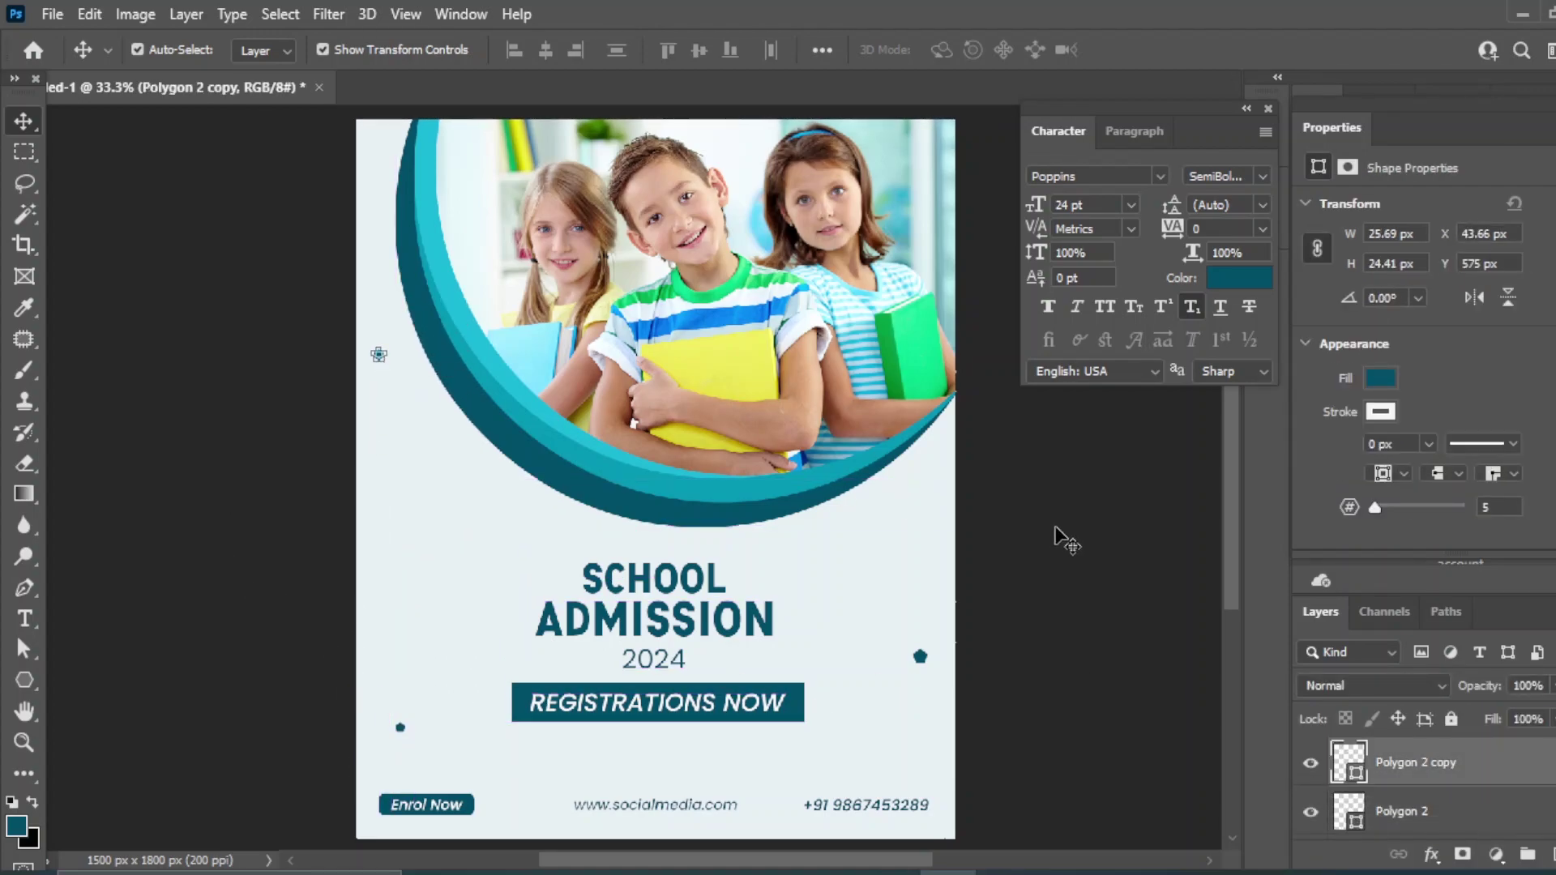
pyautogui.click(1057, 527)
# Draw a circle about 186 px wide to the left of the SCHOOL heading and fill it with pale blue #ceeaf8.
pyautogui.moveTo(33, 678); pyautogui.dragTo(115, 708)
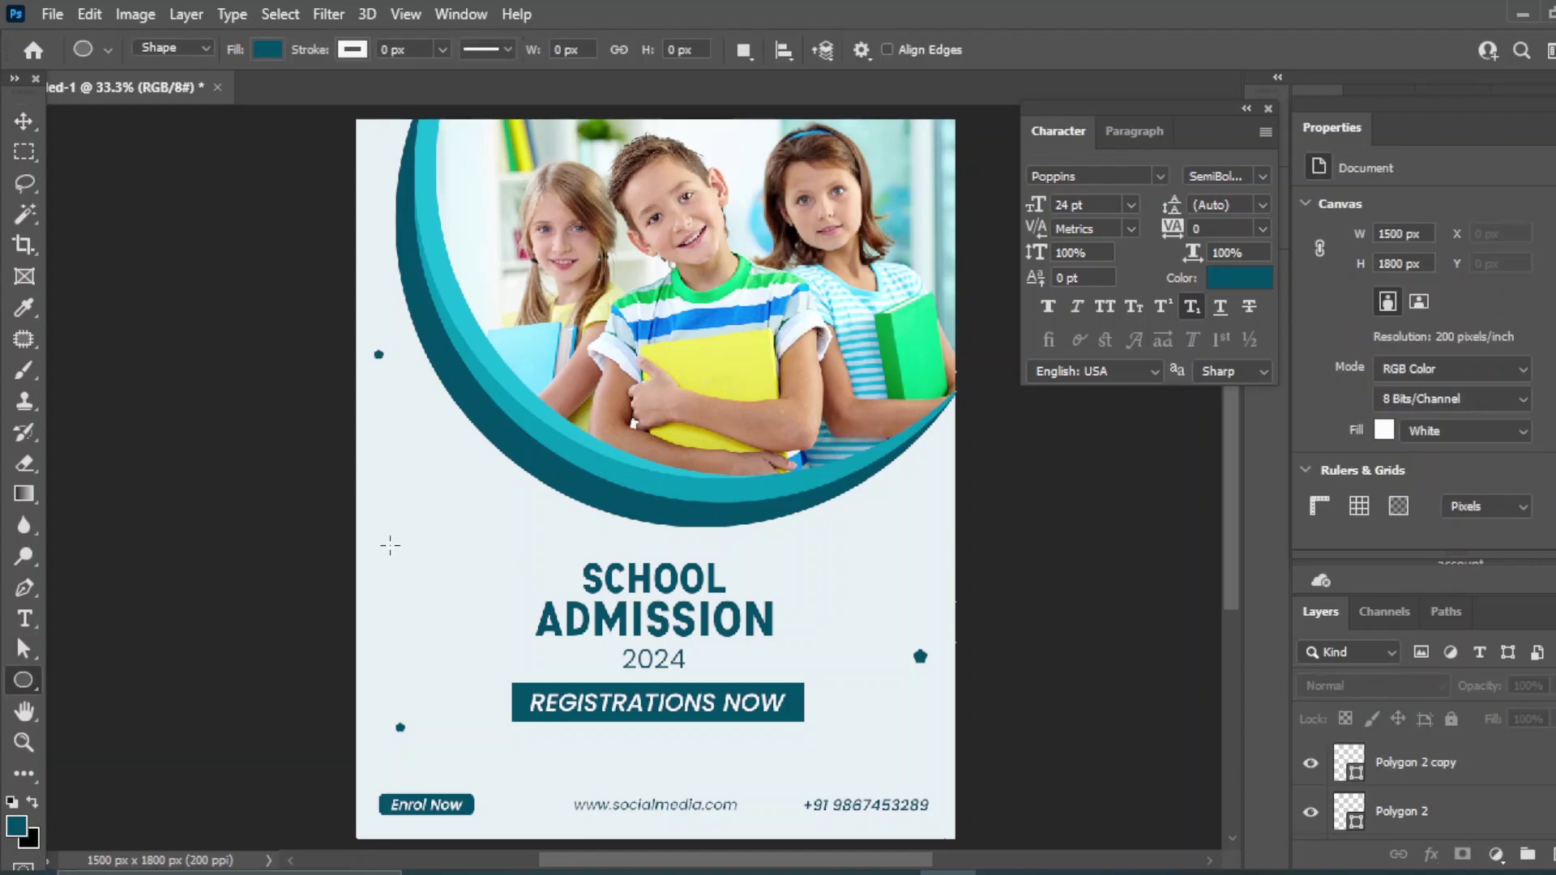
pyautogui.moveTo(373, 518); pyautogui.dragTo(448, 594)
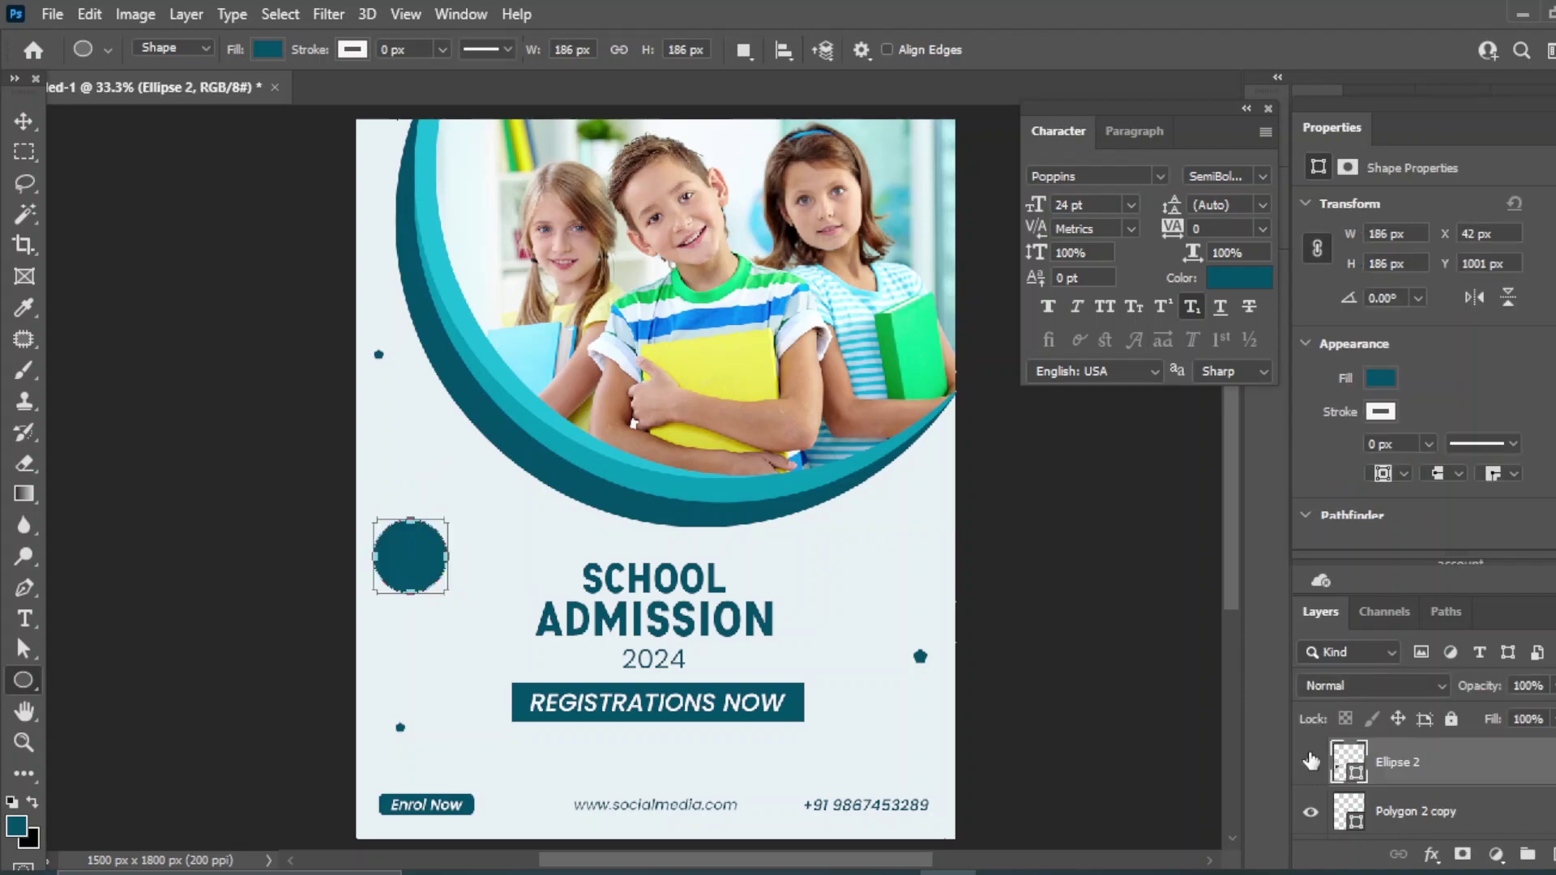
pyautogui.doubleClick(1347, 760)
pyautogui.click(493, 545)
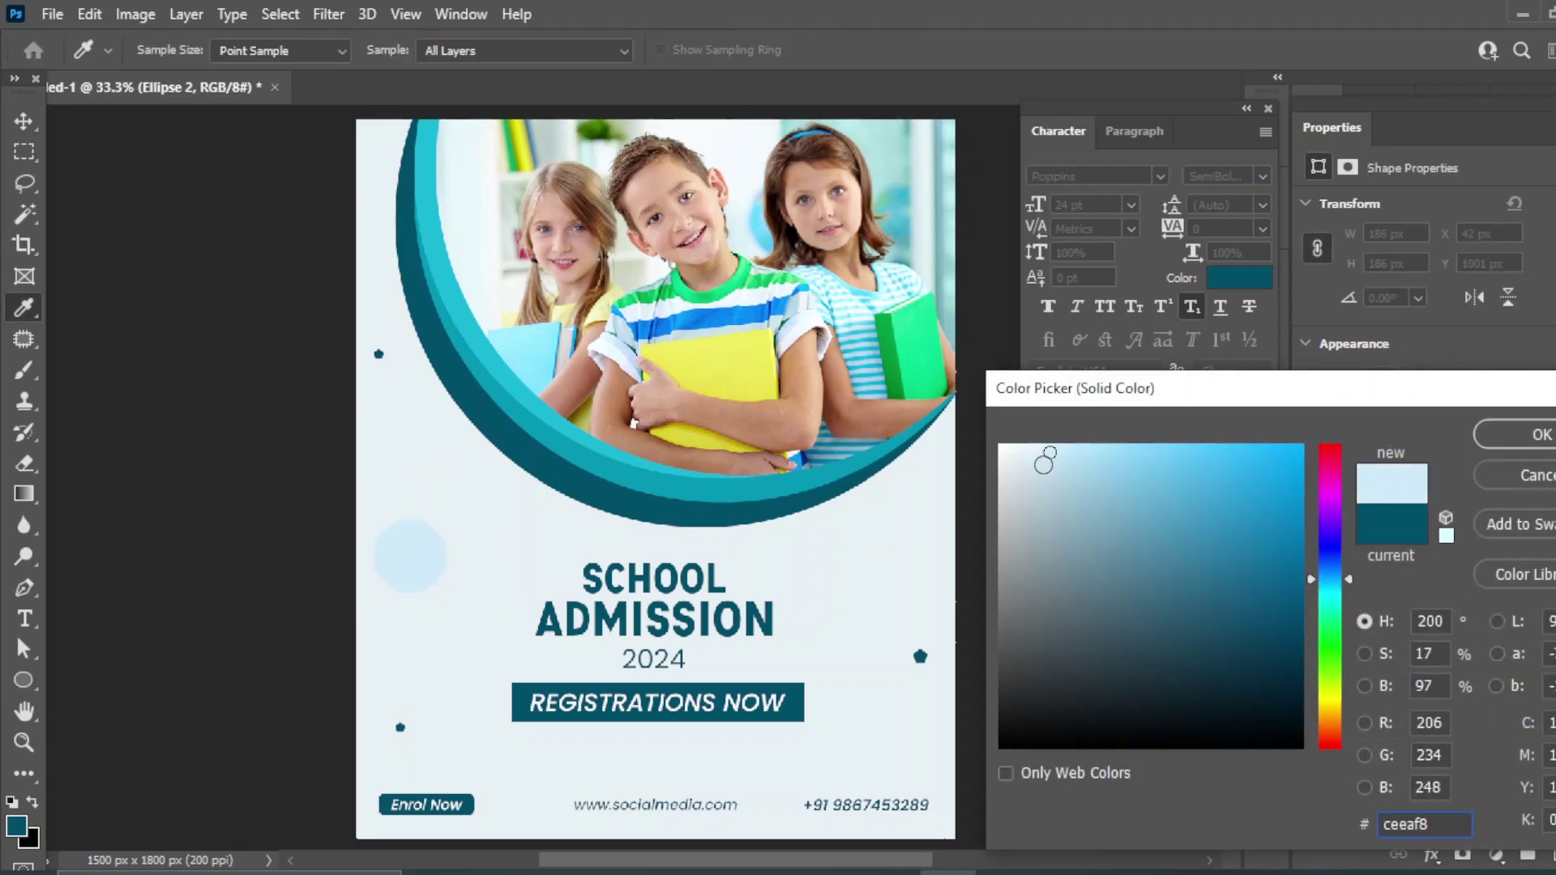
pyautogui.click(1515, 435)
pyautogui.click(23, 122)
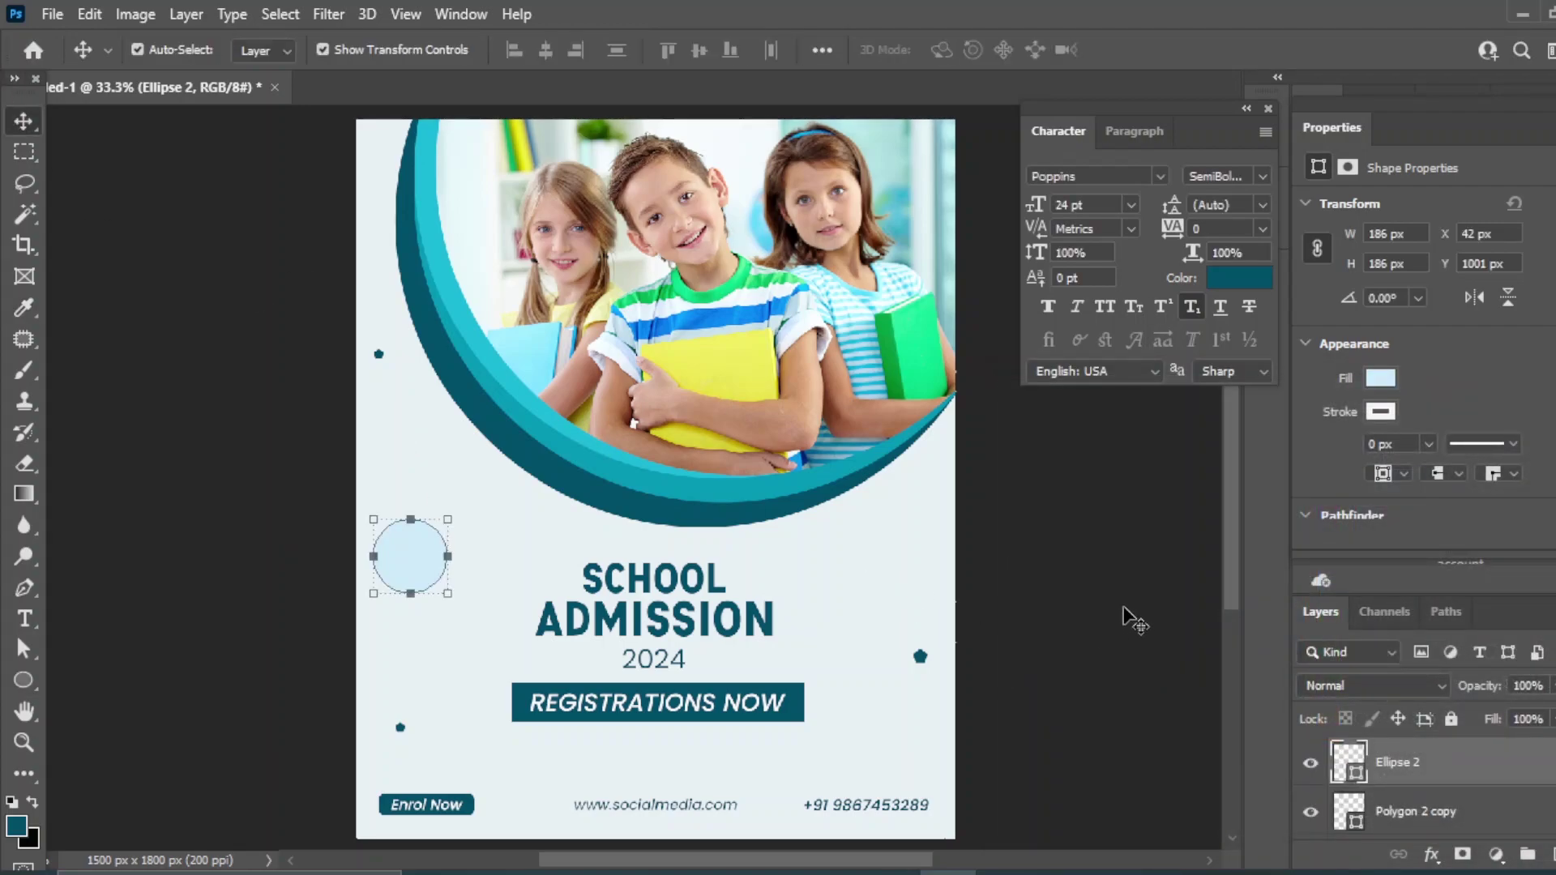
pyautogui.click(1119, 618)
# Scale the pale blue circle down to about 102 px and shift it slightly toward the headline.
pyautogui.moveTo(405, 559)
pyautogui.mouseDown()
pyautogui.moveTo(377, 590)
pyautogui.moveTo(381, 564)
pyautogui.moveTo(384, 595)
pyautogui.moveTo(402, 585)
pyautogui.mouseUp()
pyautogui.hotkey('ctrl', 't')
pyautogui.press('Return')
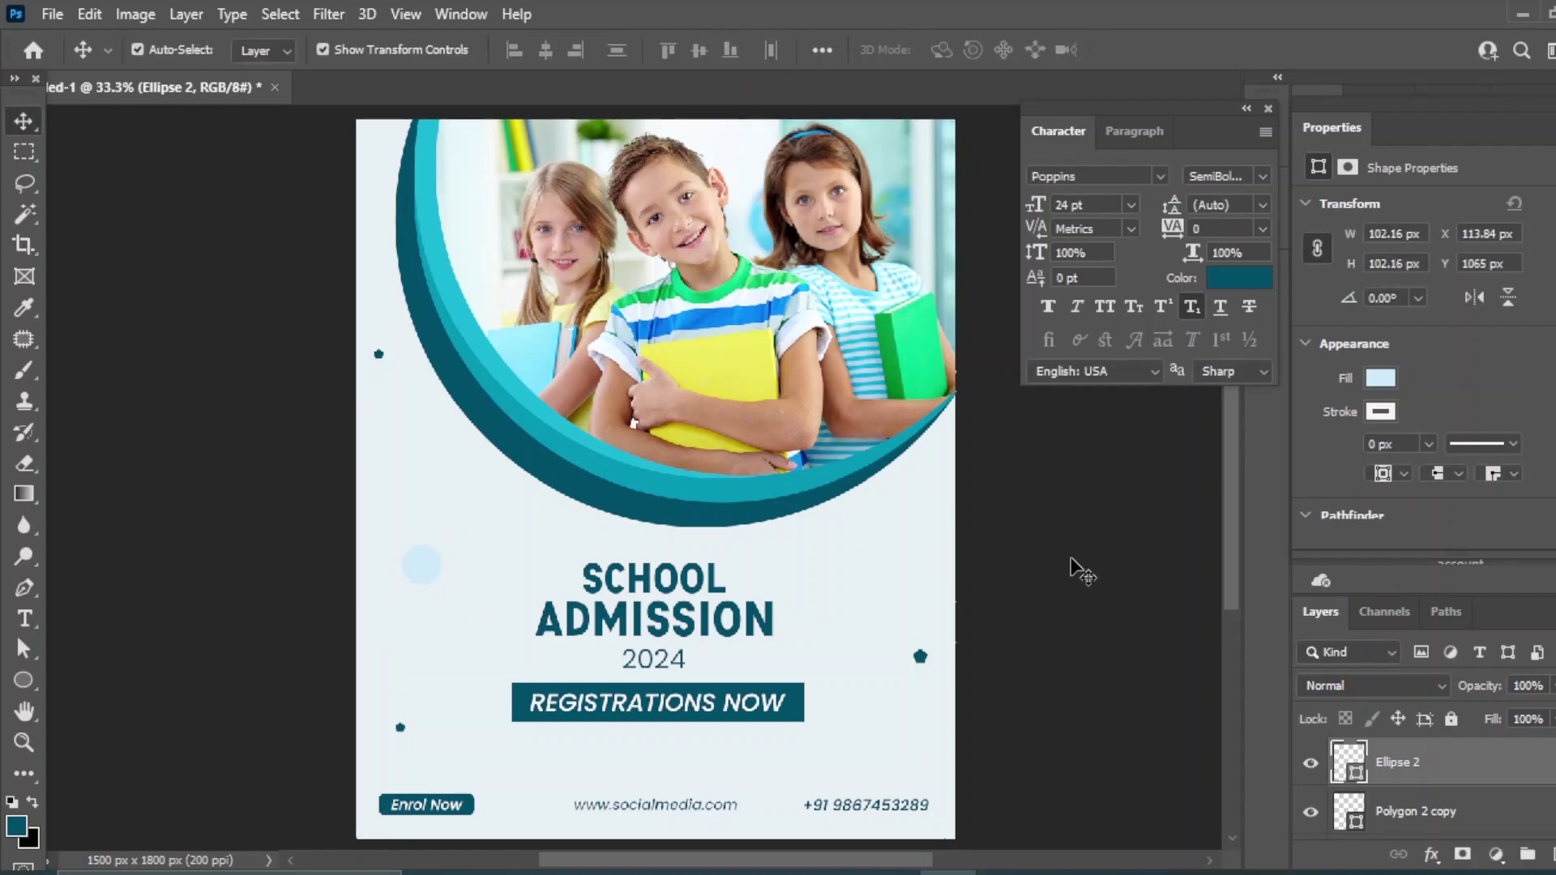
pyautogui.click(1080, 571)
# Duplicate the pale blue circle to the right of the registration banner and scale the copy to about 59%.
pyautogui.click(429, 577)
pyautogui.hotkey('ctrl', 'j')
pyautogui.moveTo(420, 575); pyautogui.dragTo(883, 693)
pyautogui.hotkey('ctrl', 't')
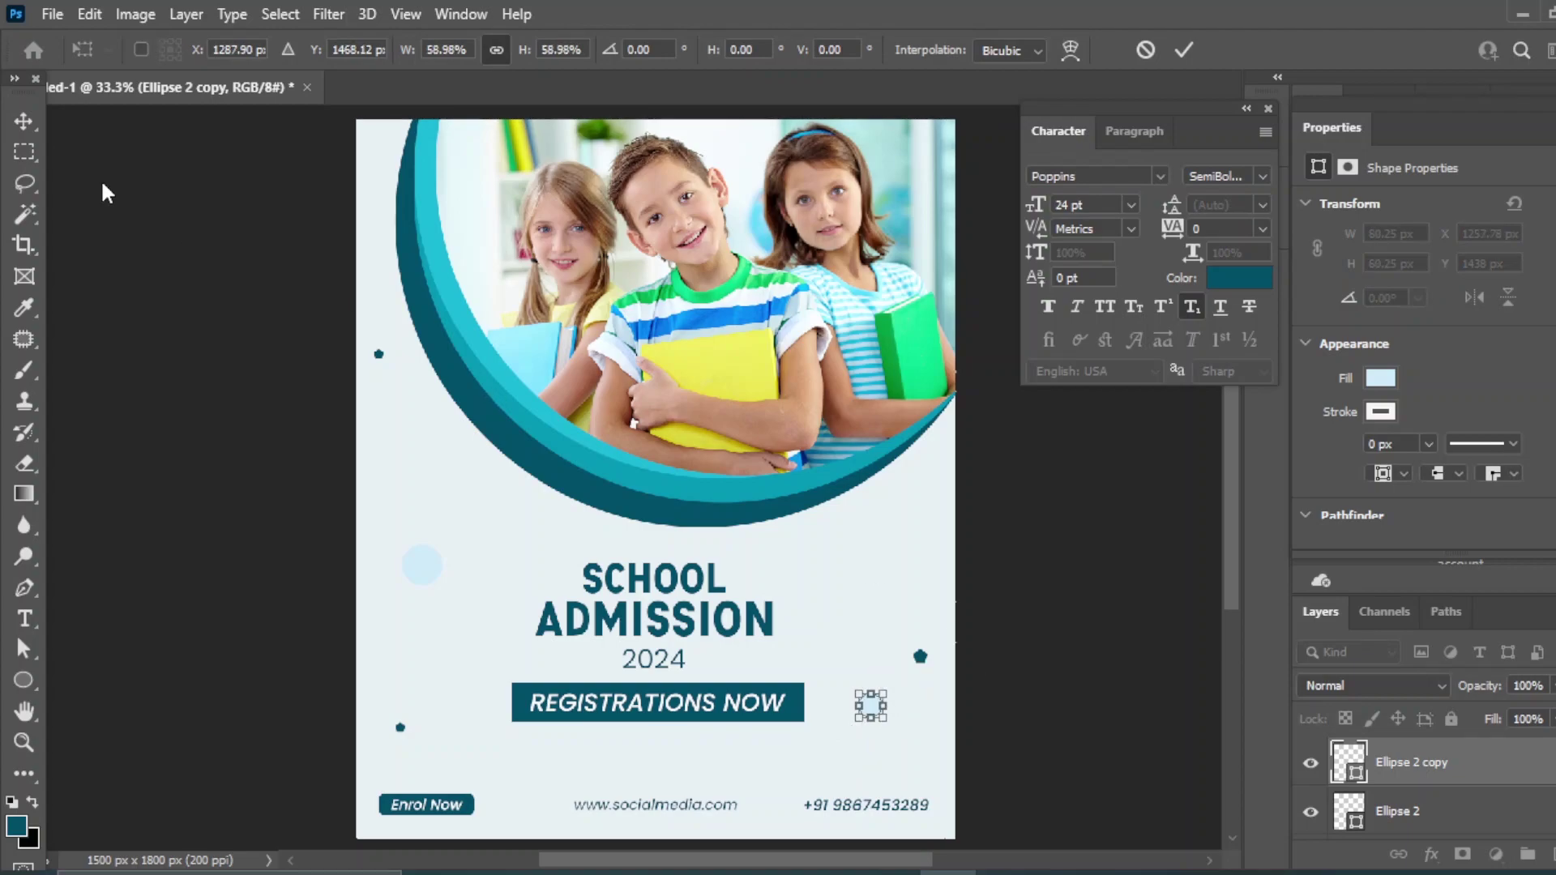
pyautogui.press('Return')
pyautogui.click(1042, 636)
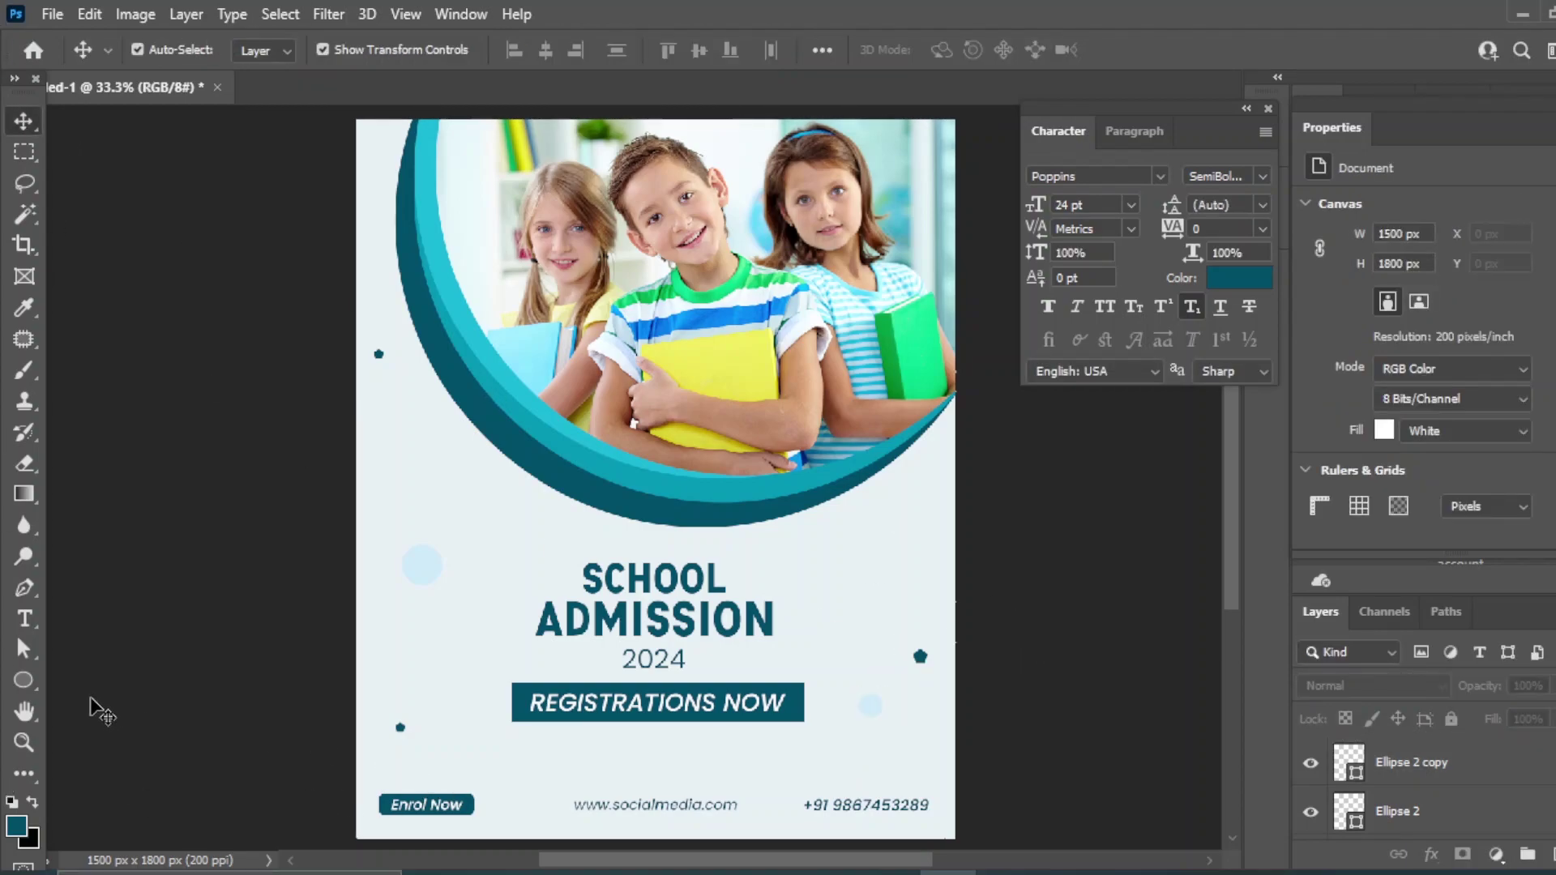
# Draw a pentagon about 74 x 71 px below the ring's right end and fill it with teal #0396b5.
pyautogui.click(31, 681)
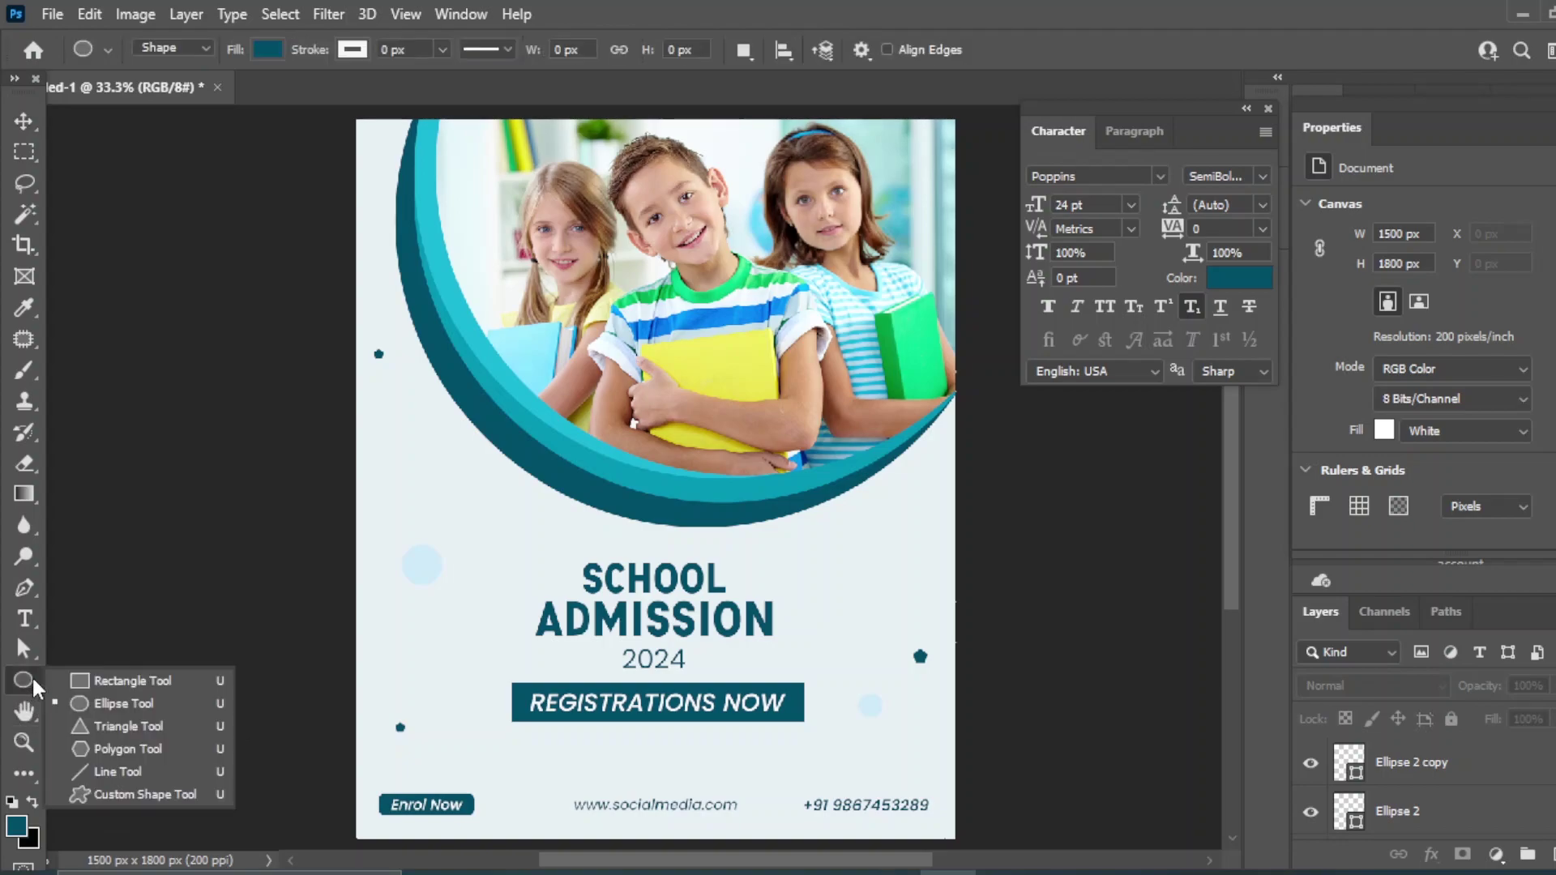
pyautogui.click(118, 746)
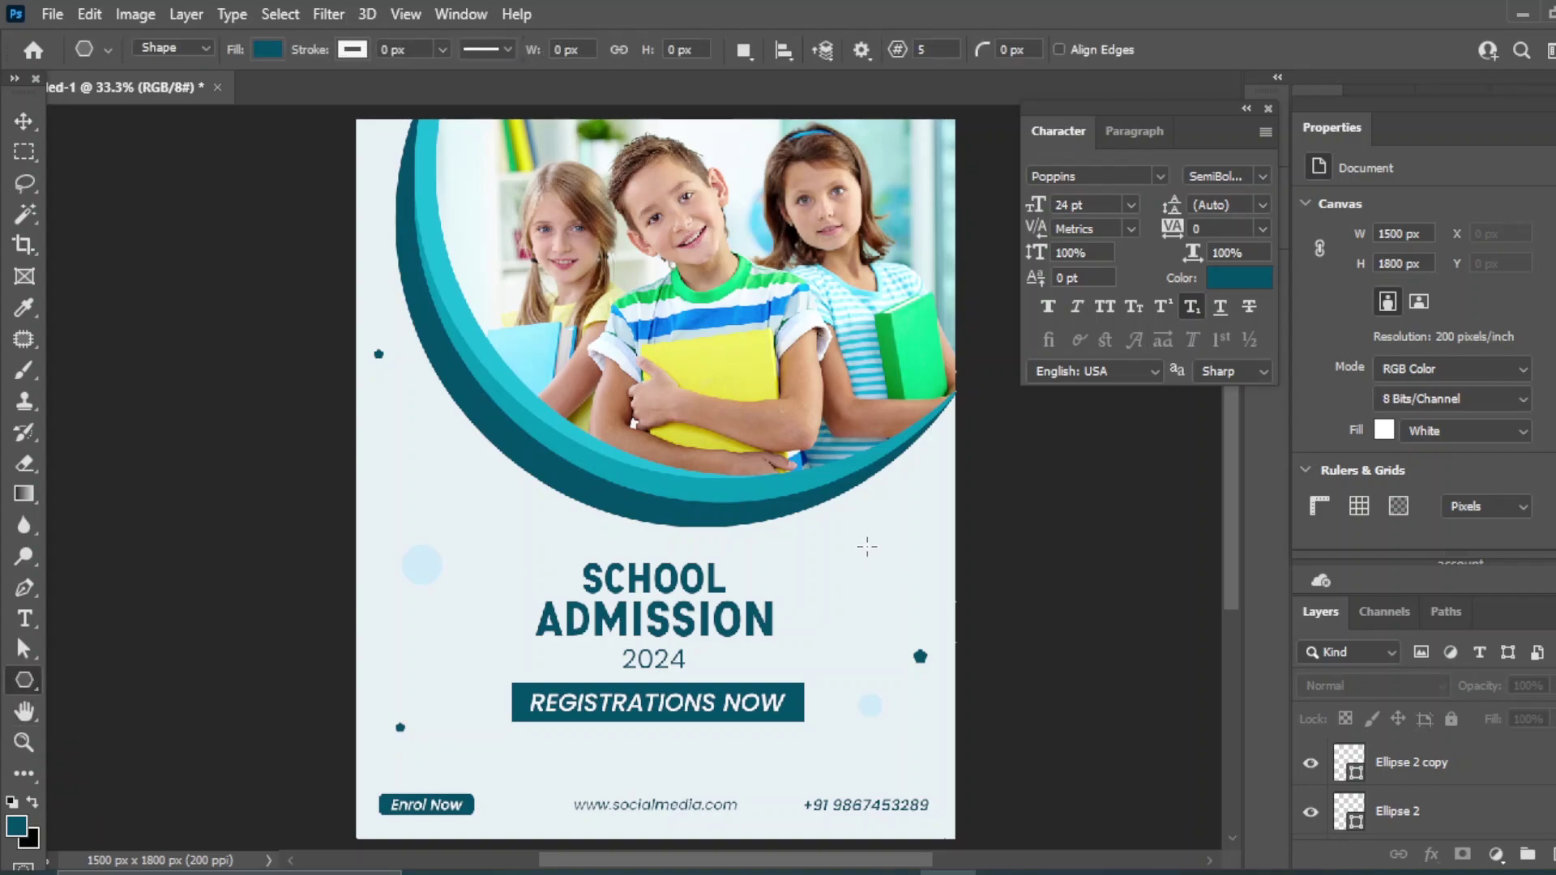
pyautogui.moveTo(862, 515); pyautogui.dragTo(892, 543)
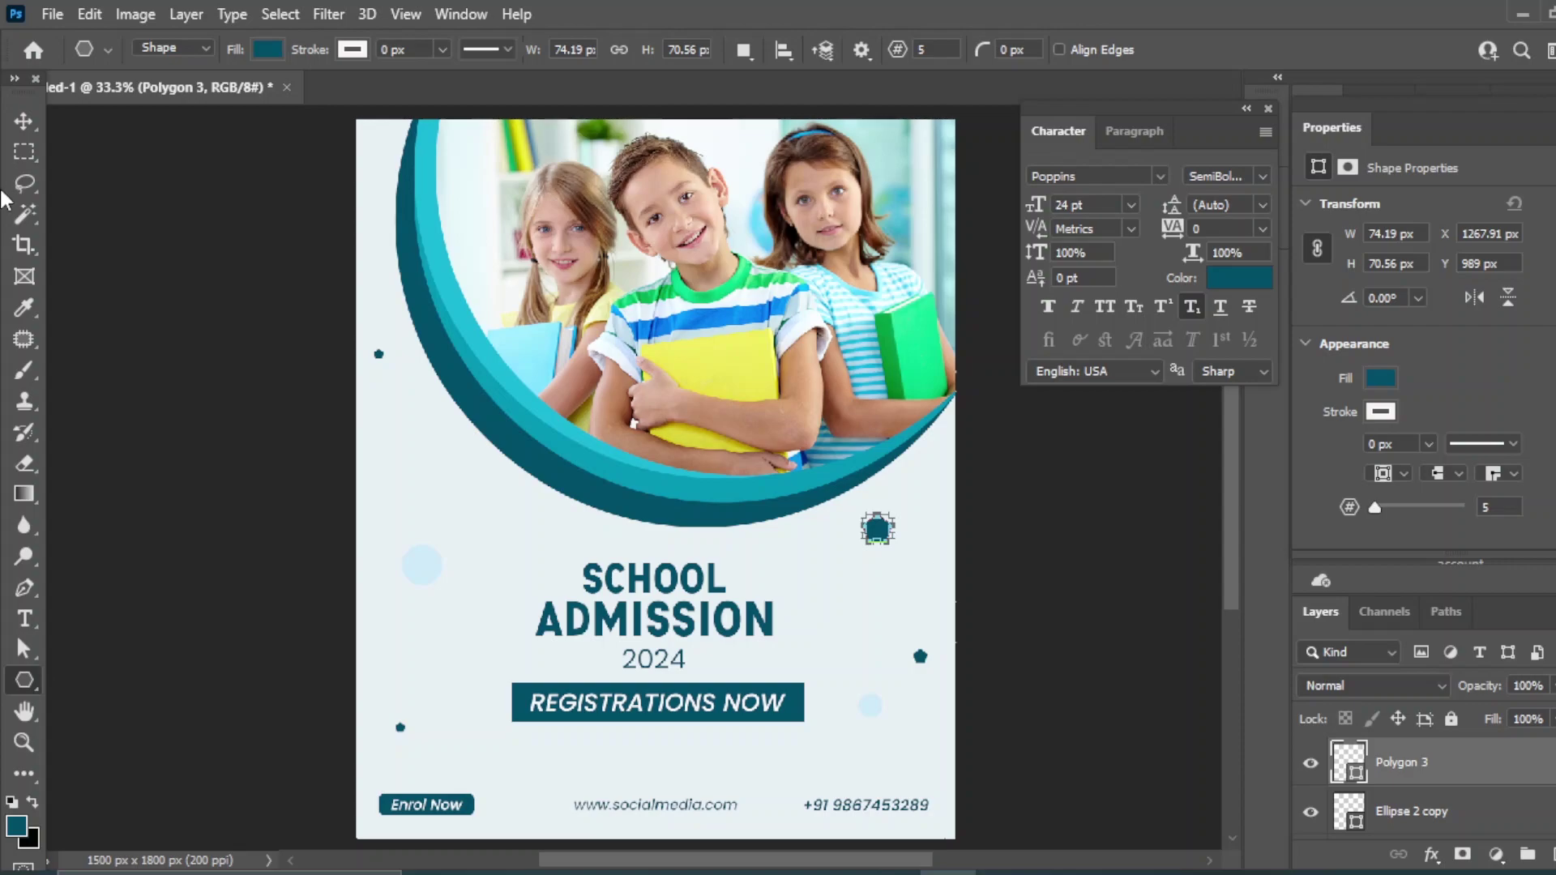
pyautogui.press('v')
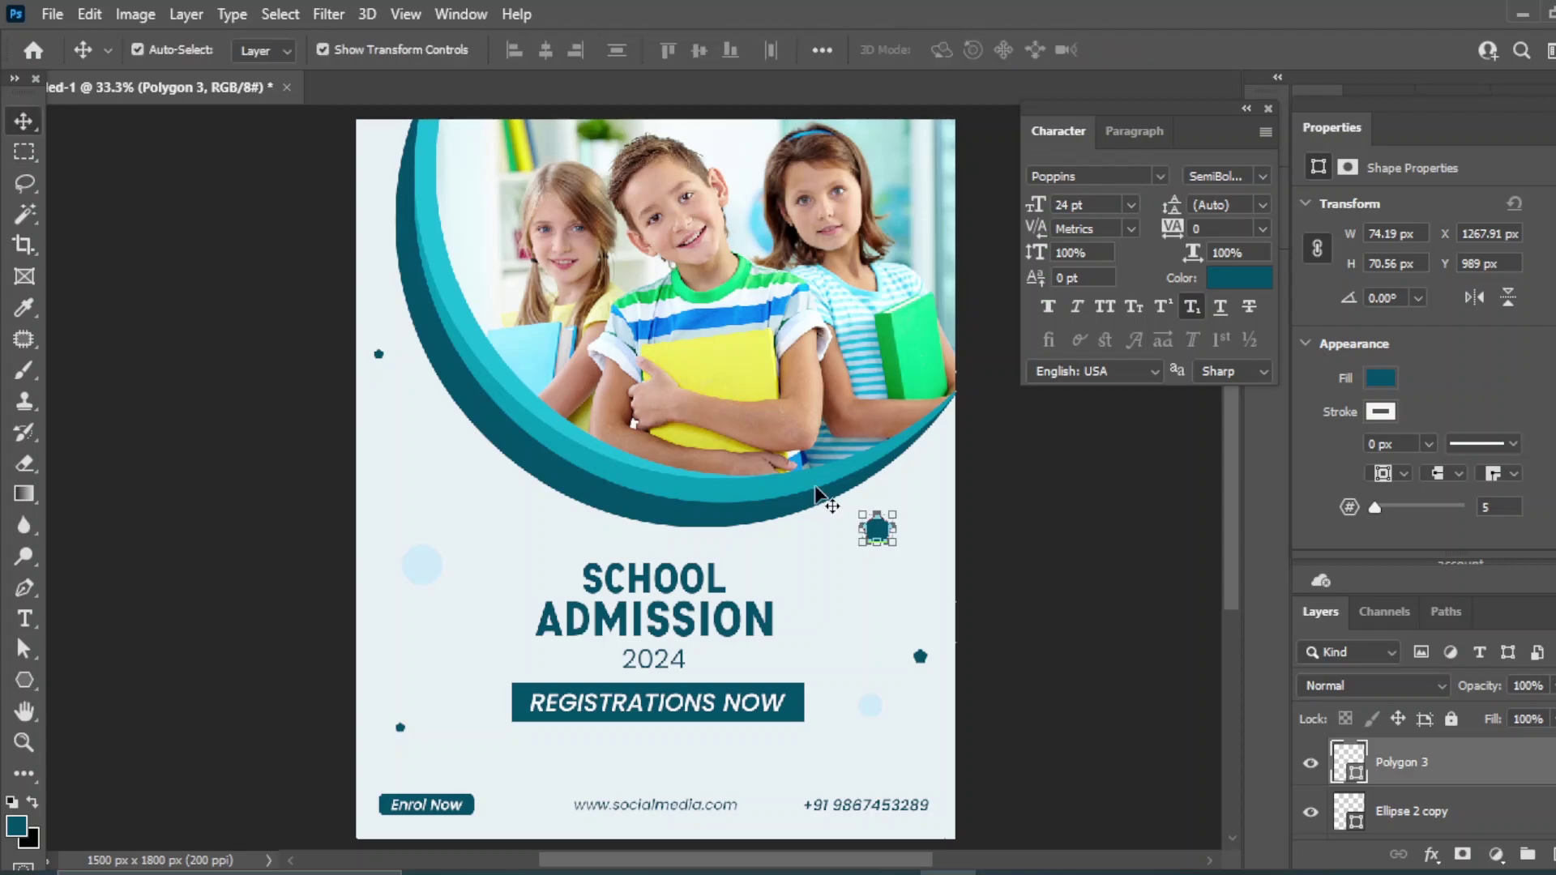
pyautogui.doubleClick(1348, 762)
pyautogui.click(1299, 527)
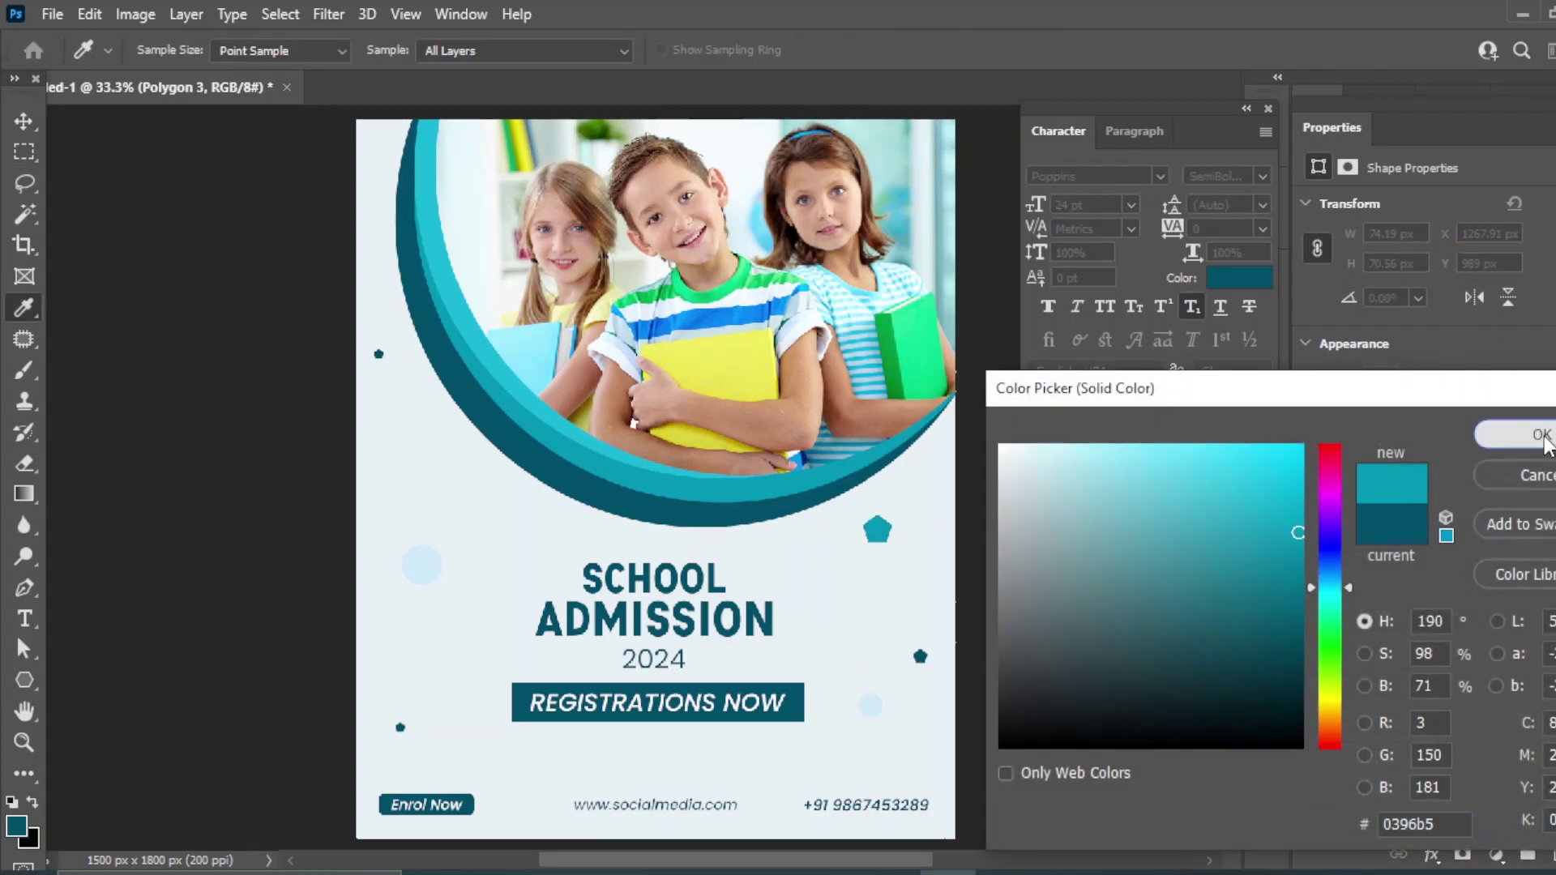
pyautogui.click(1527, 427)
pyautogui.click(1073, 640)
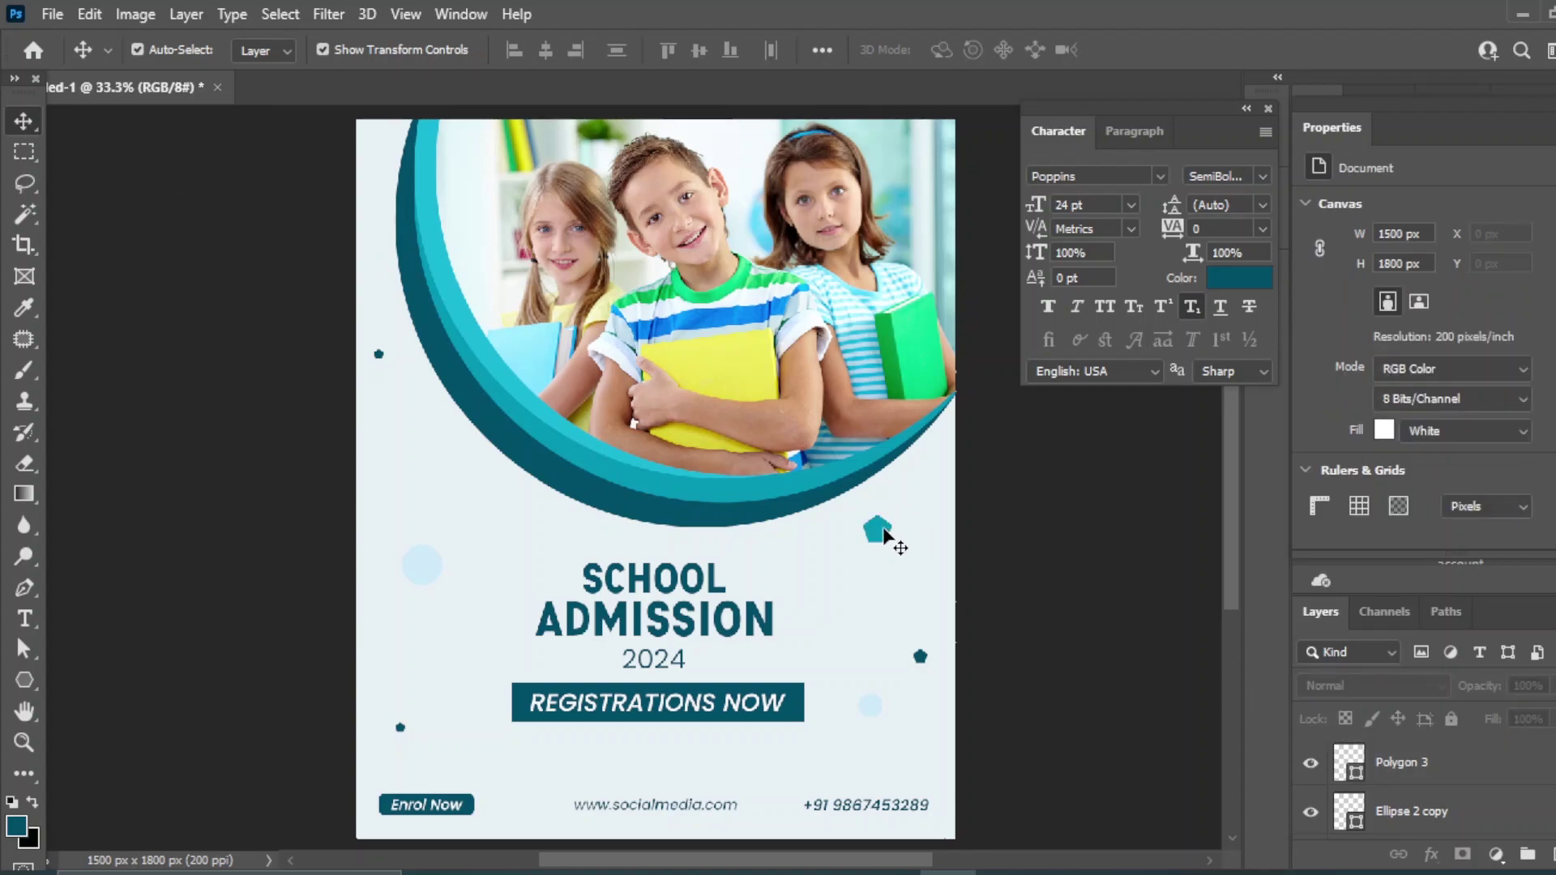
# Move the teal pentagon to just left of the SCHOOL heading and scale it down.
pyautogui.moveTo(889, 538); pyautogui.dragTo(553, 573)
pyautogui.hotkey('ctrl', 't')
pyautogui.press('Return')
pyautogui.click(1063, 629)
pyautogui.hotkey('ctrl', '-')
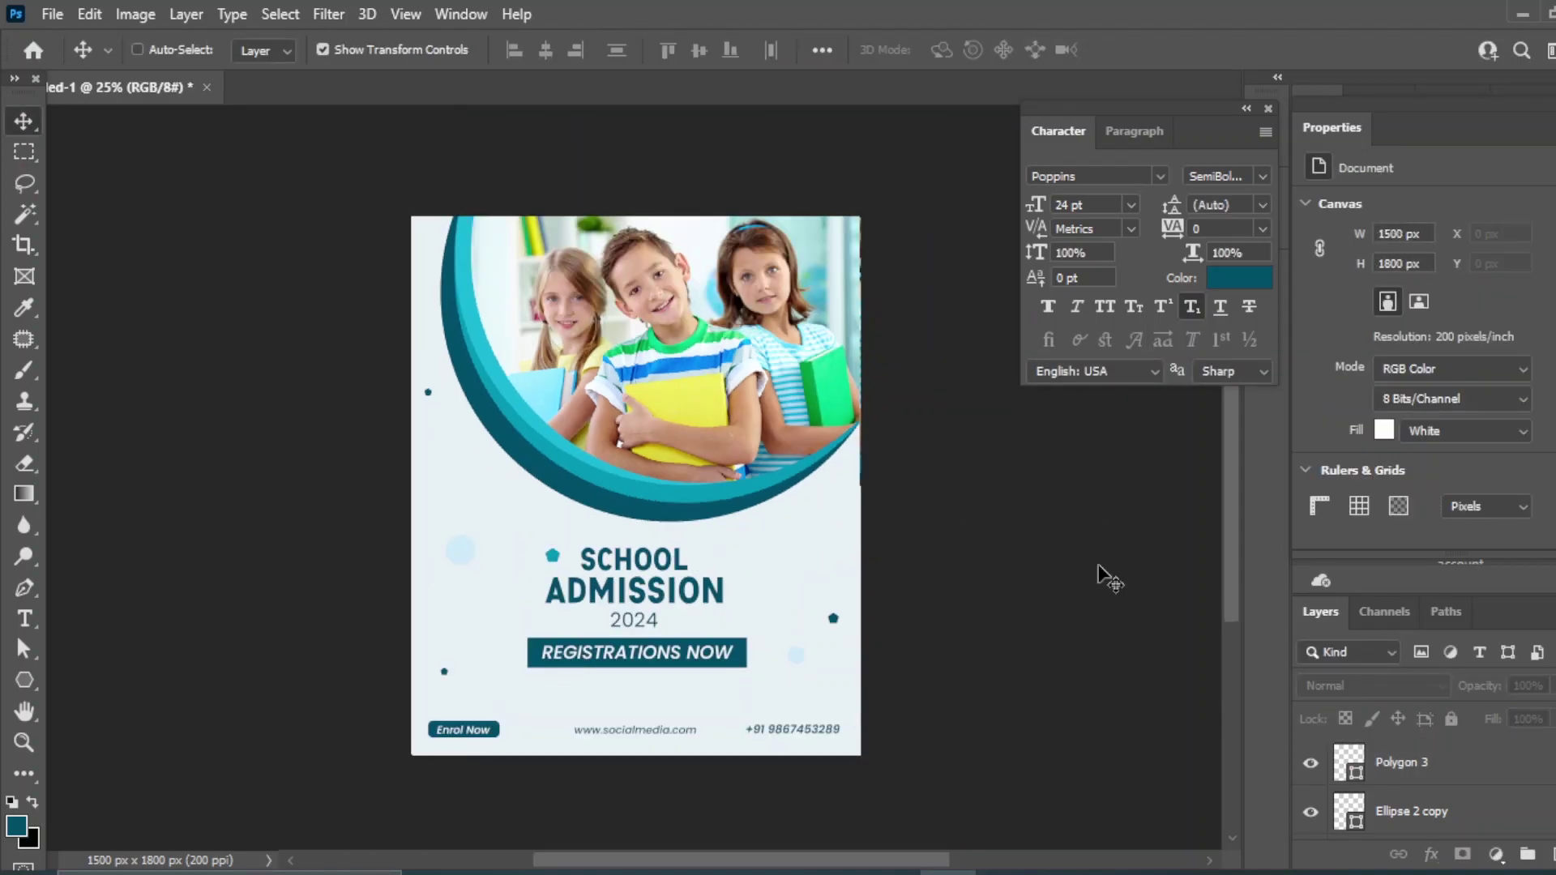
pyautogui.hotkey('ctrl', '+')
pyautogui.hotkey('ctrl', '-')
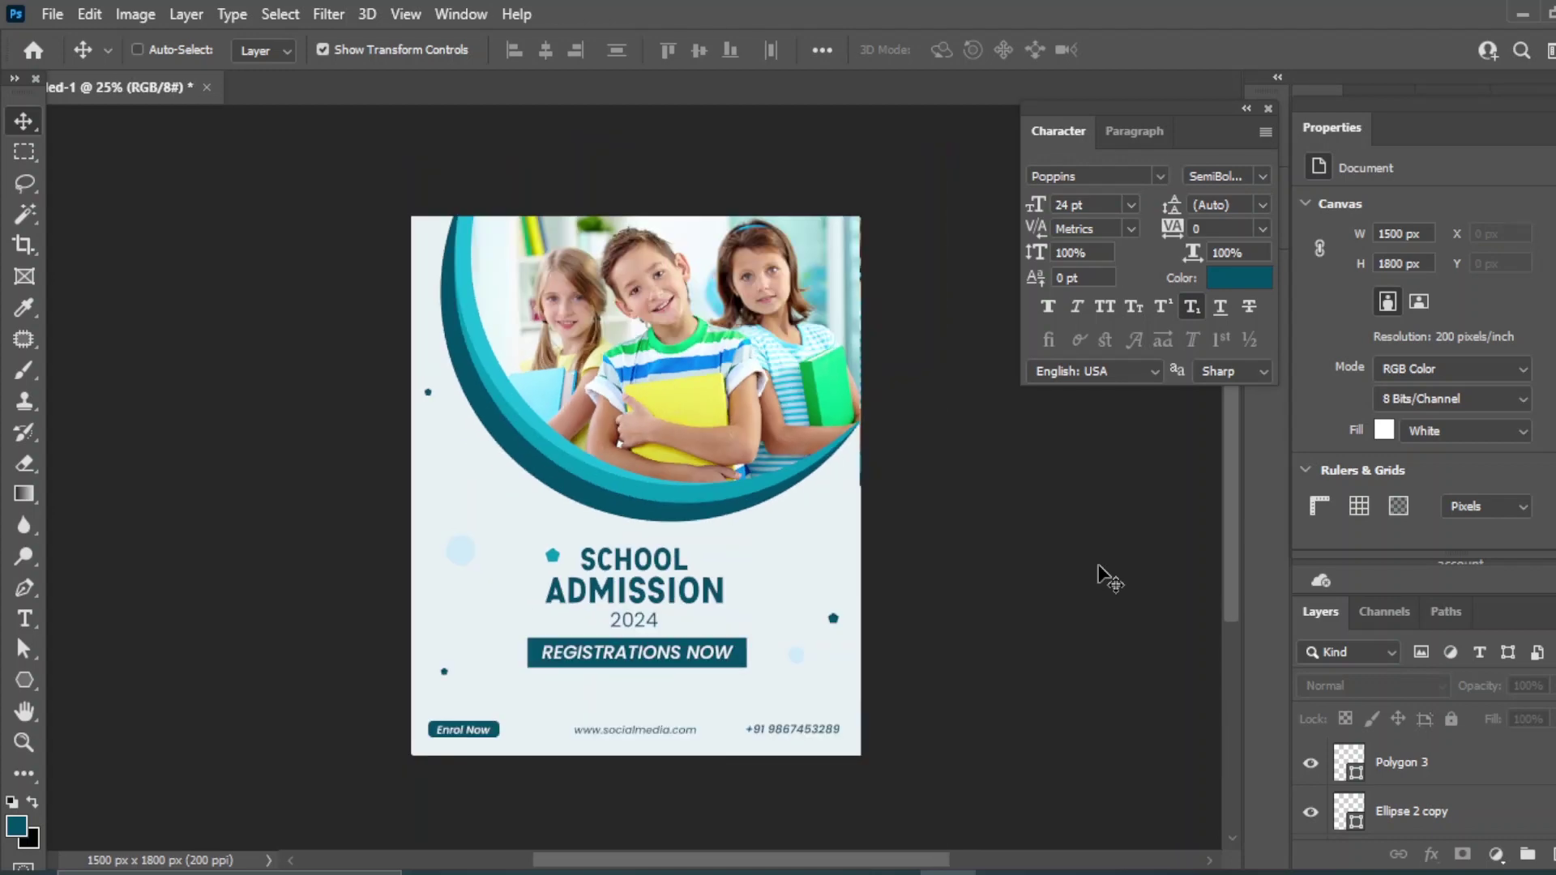